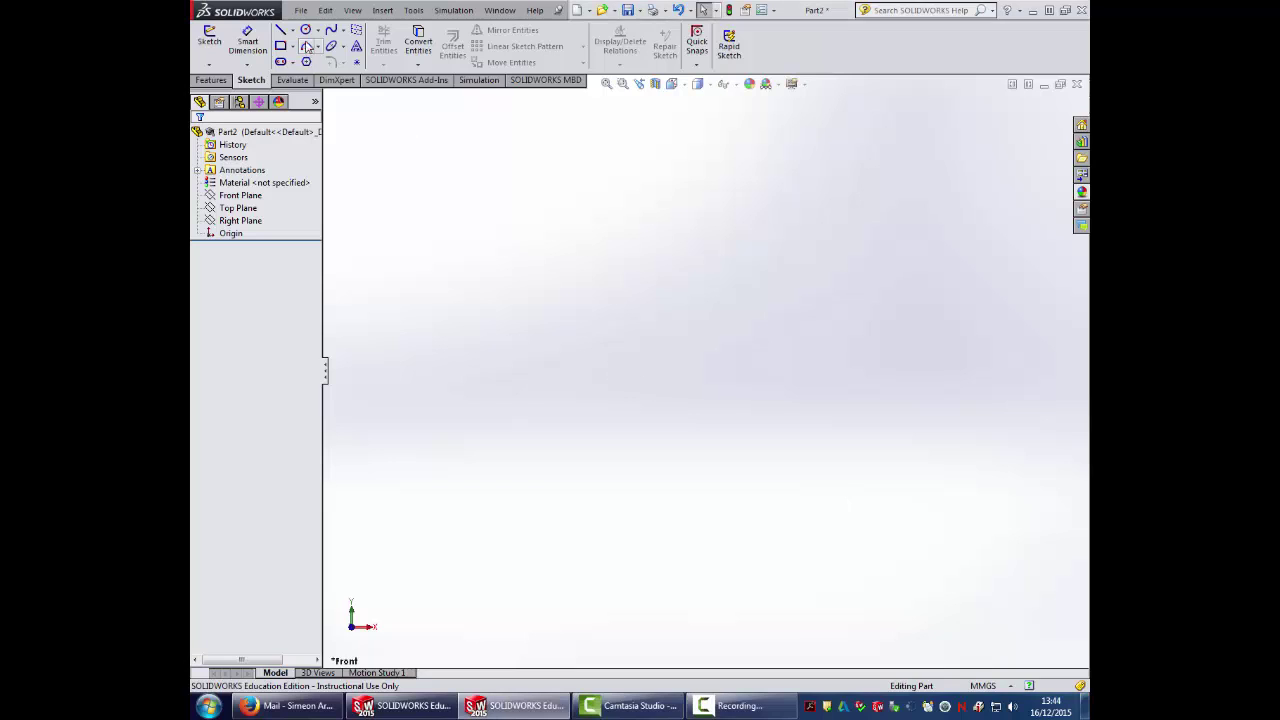
Open a new sketch on the Front Plane of Part2
click(209, 38)
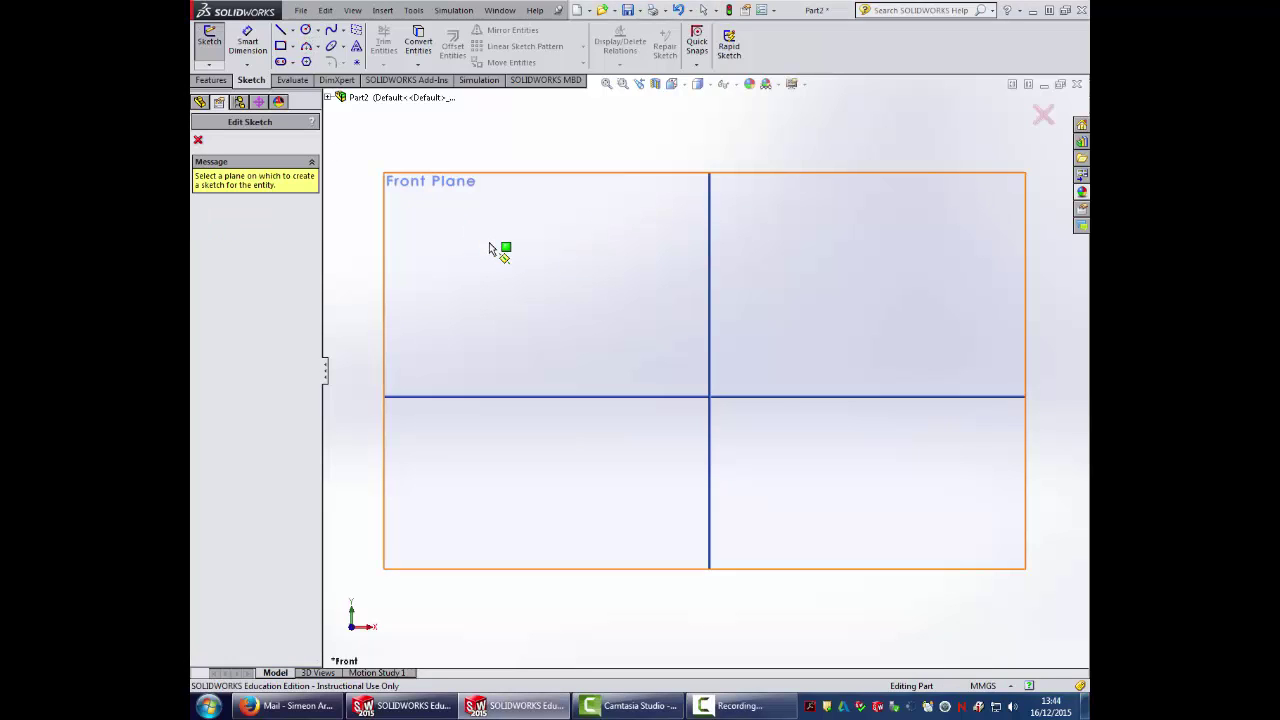
click(598, 303)
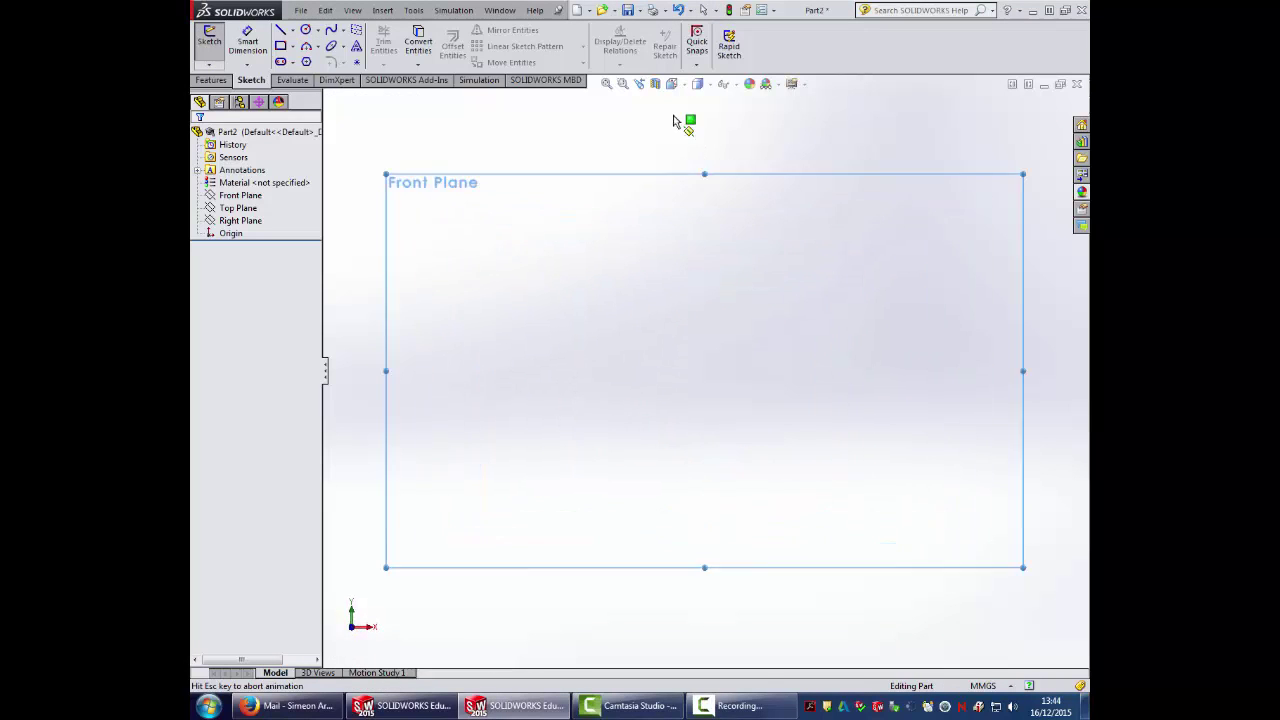
click(683, 86)
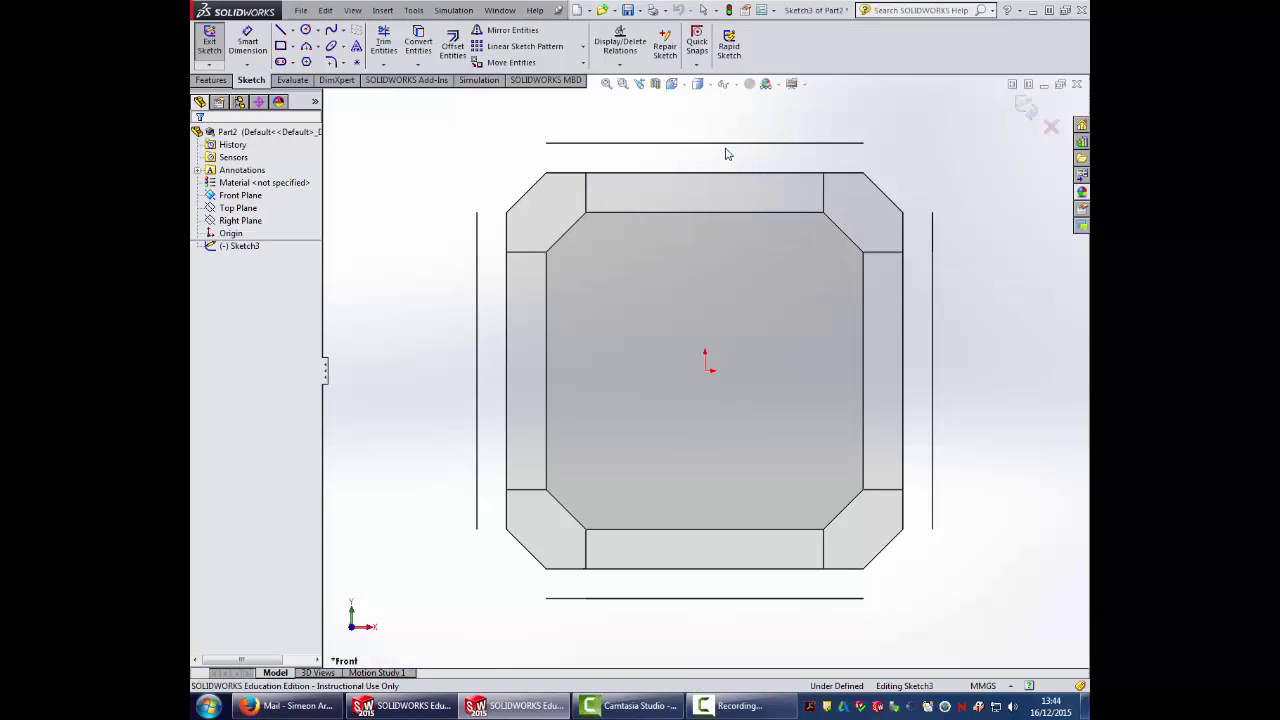
key(space)
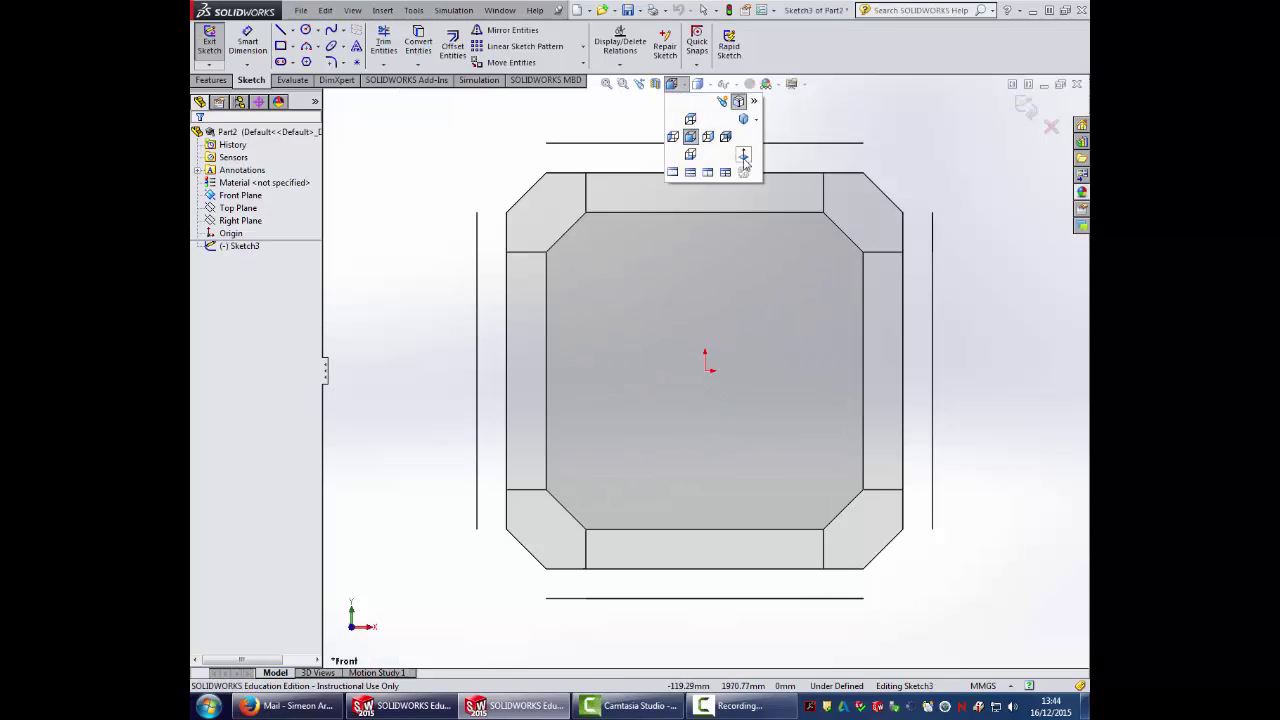
click(744, 161)
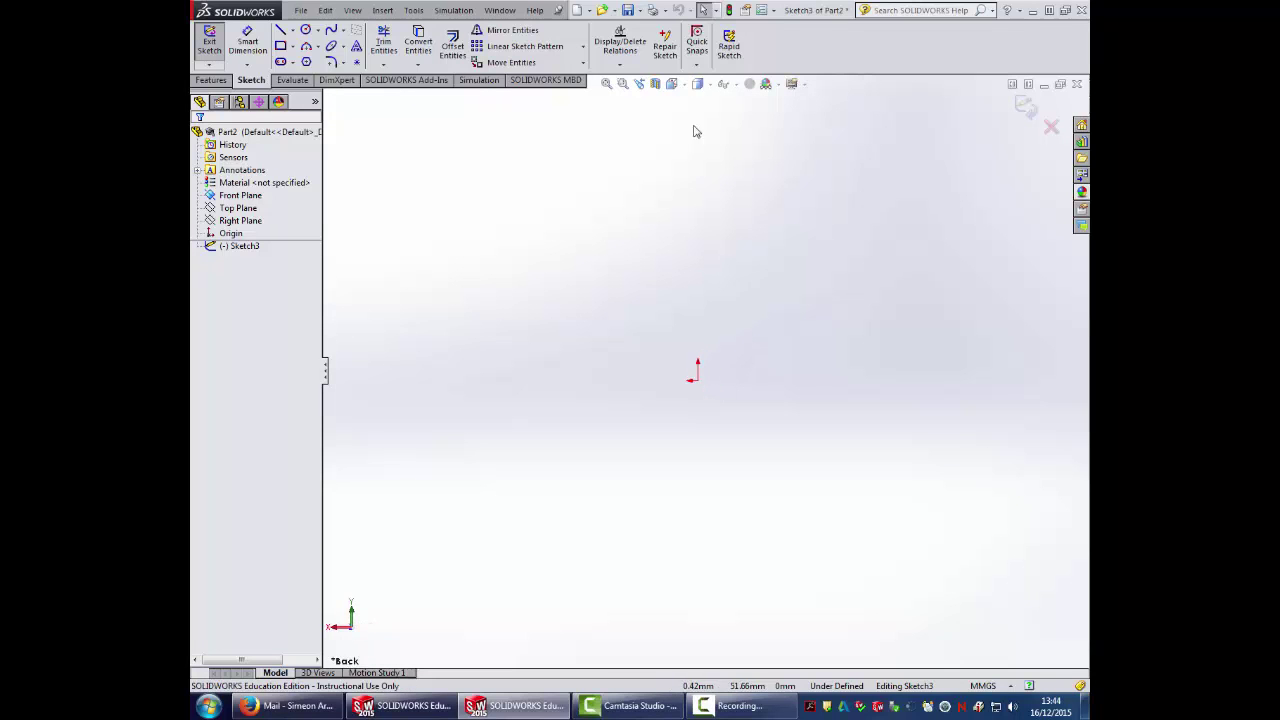
click(684, 84)
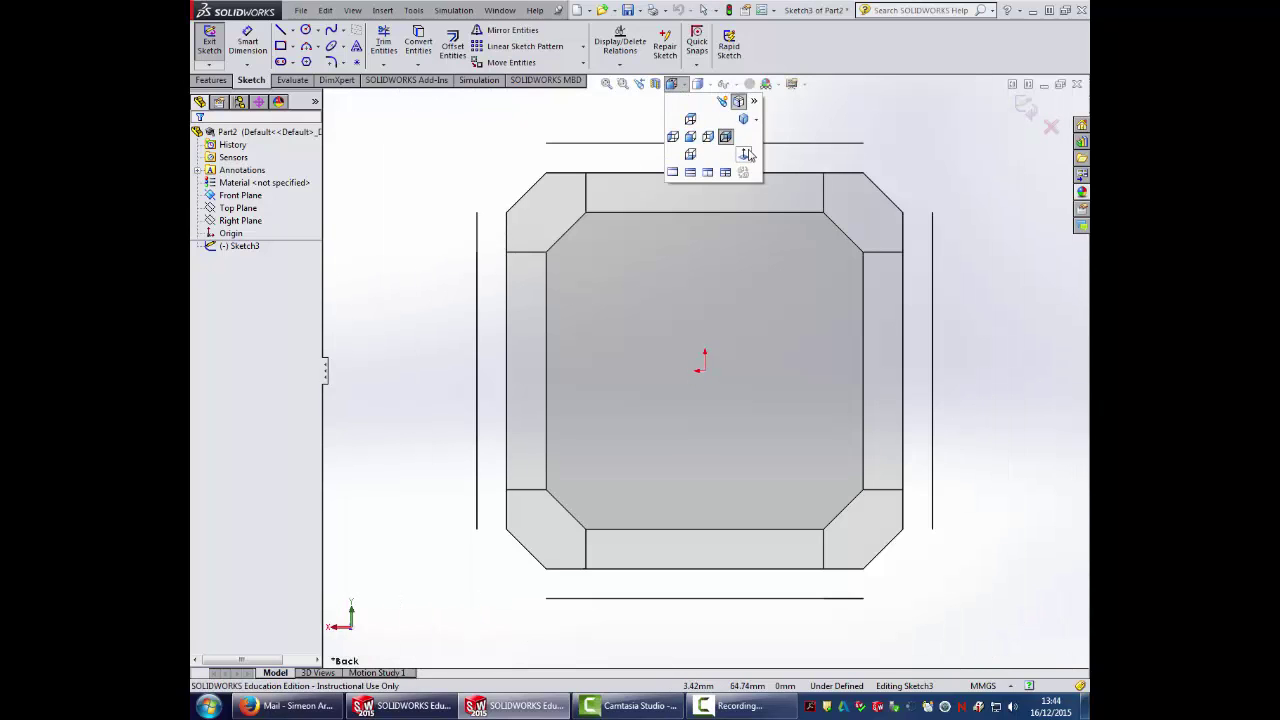
click(747, 155)
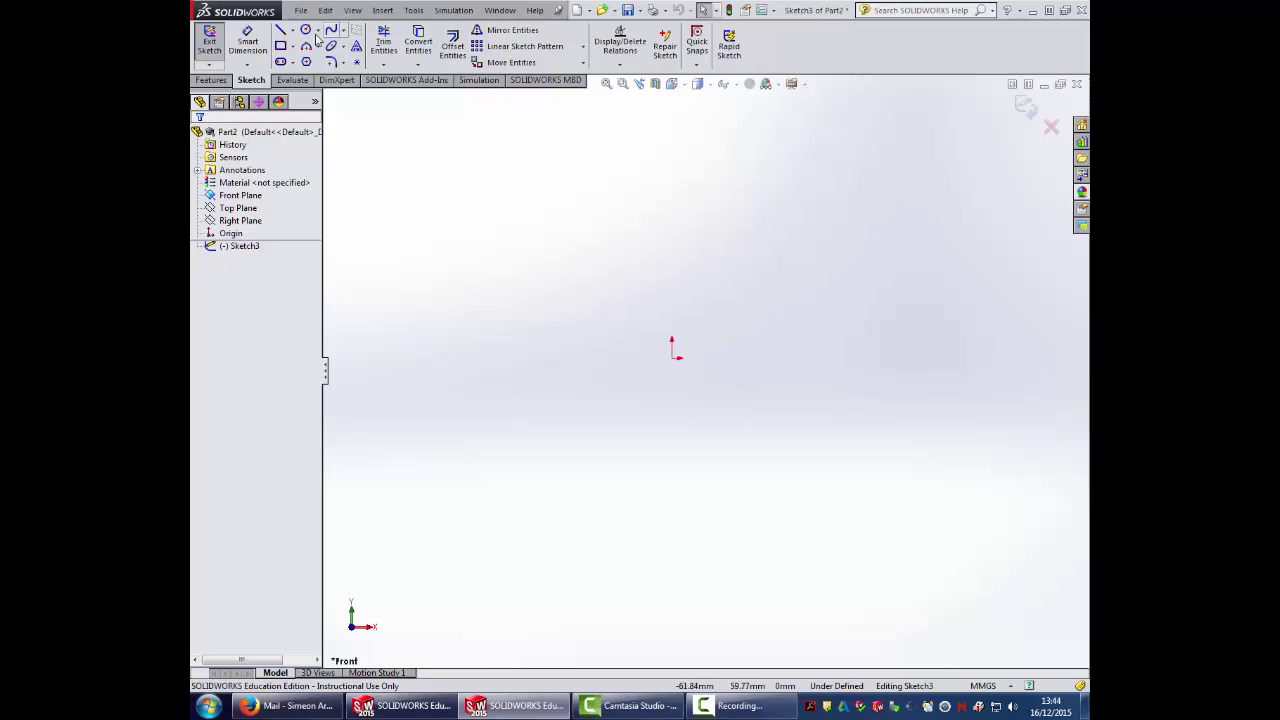
Draw a corner rectangle from the origin up and to the left
click(283, 47)
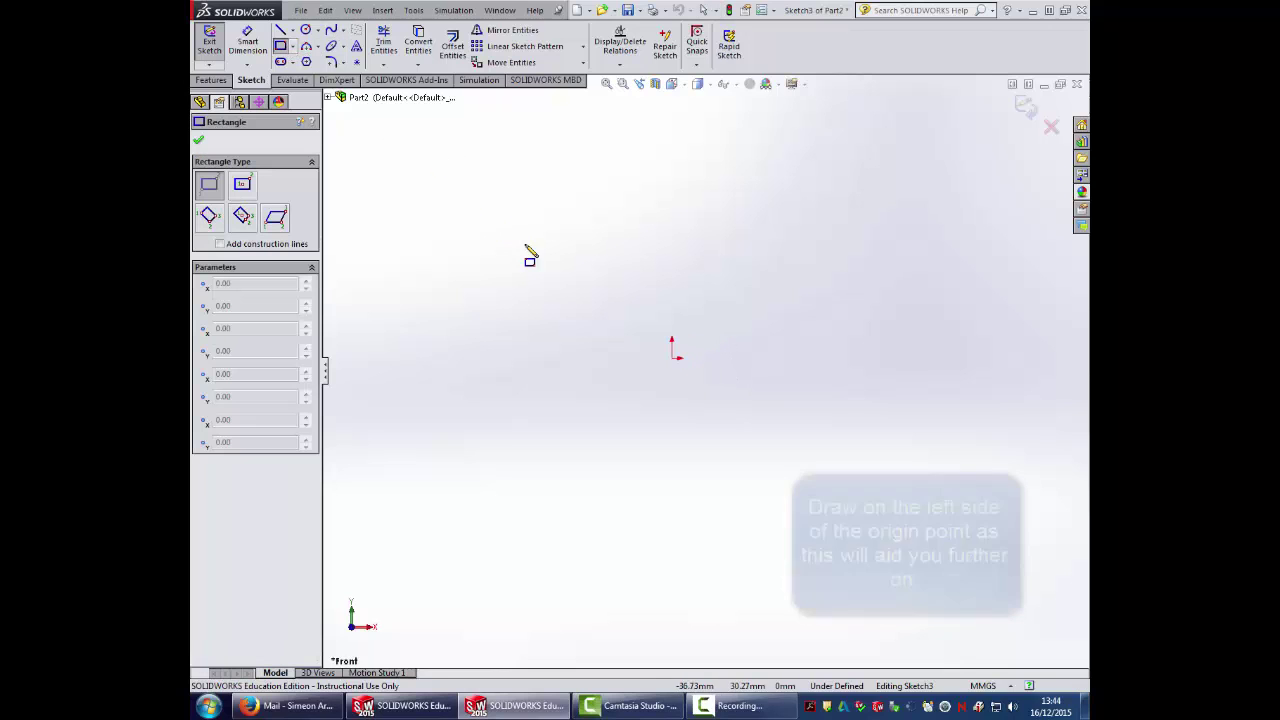
click(672, 357)
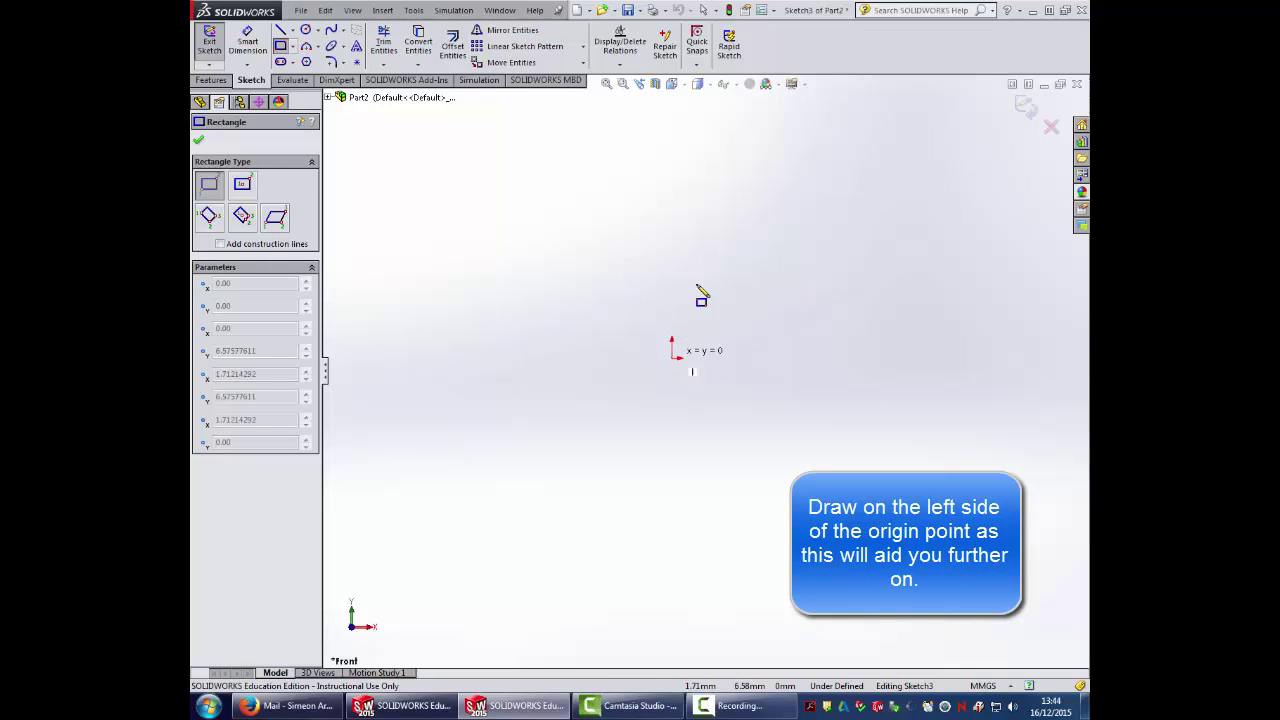
click(701, 221)
click(632, 193)
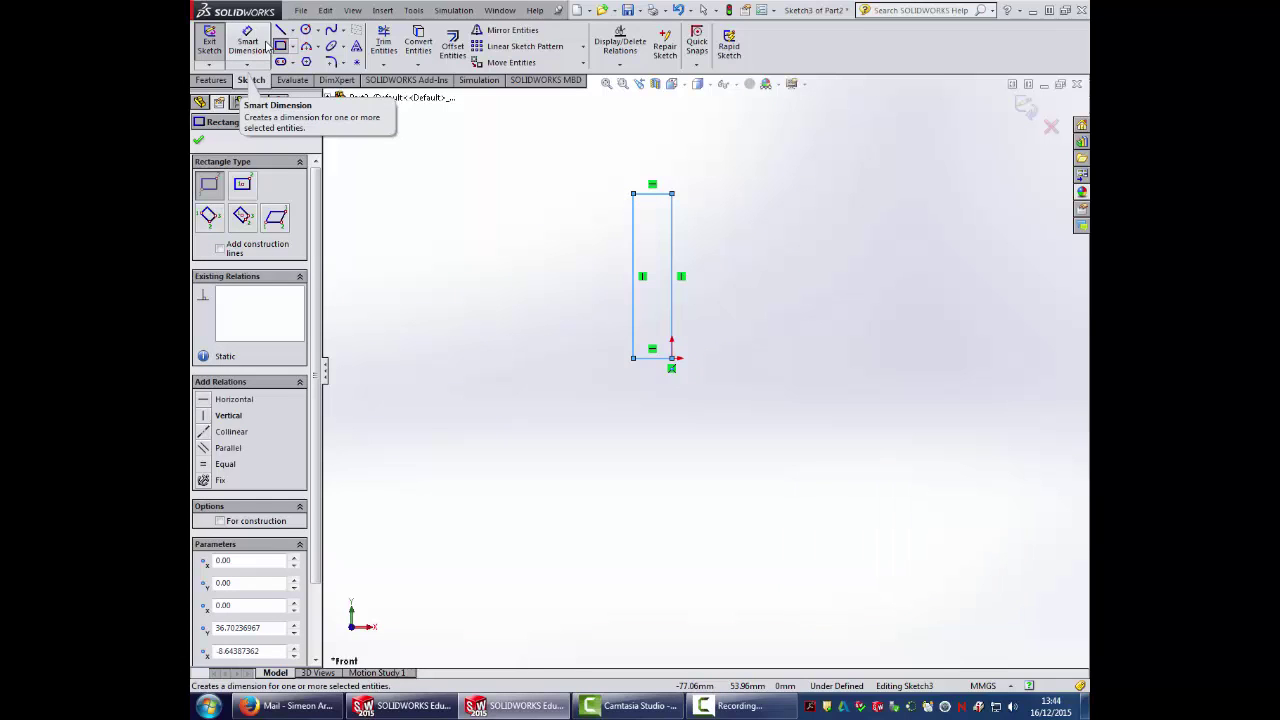
Dimension the rectangle's top edge 2 mm and left edge 14 mm
click(247, 45)
click(657, 199)
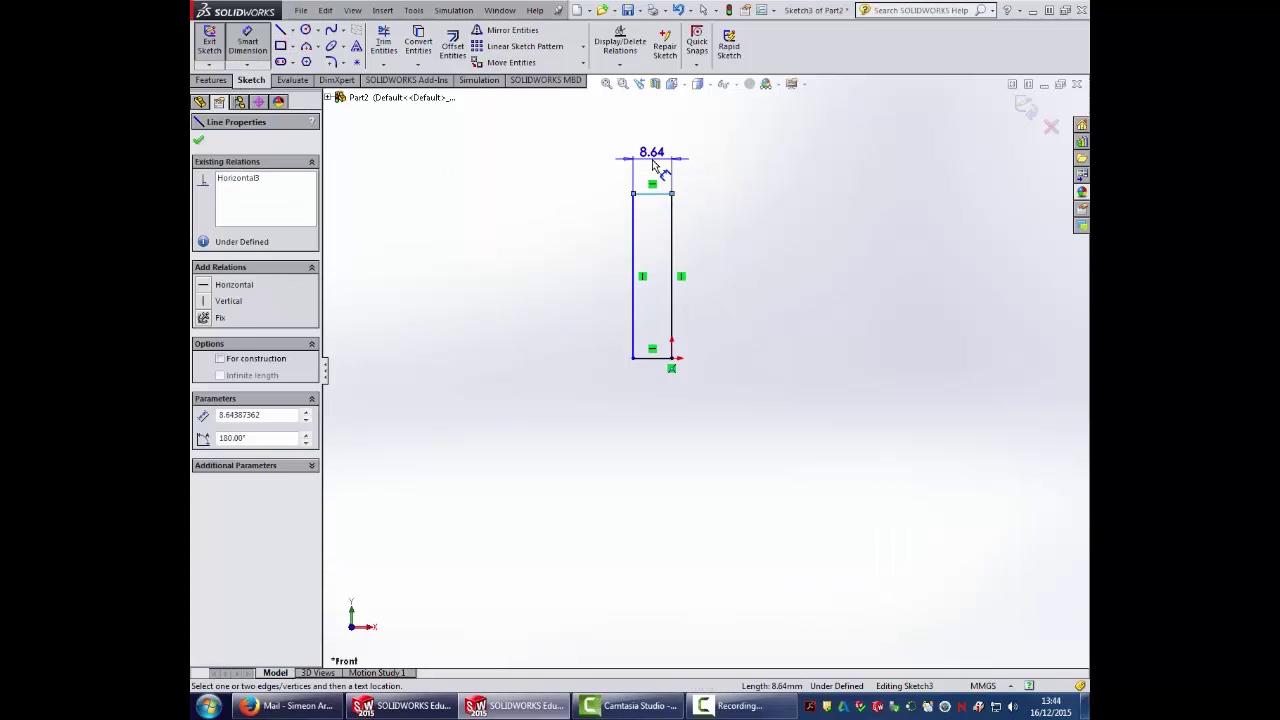
click(652, 160)
text(2)
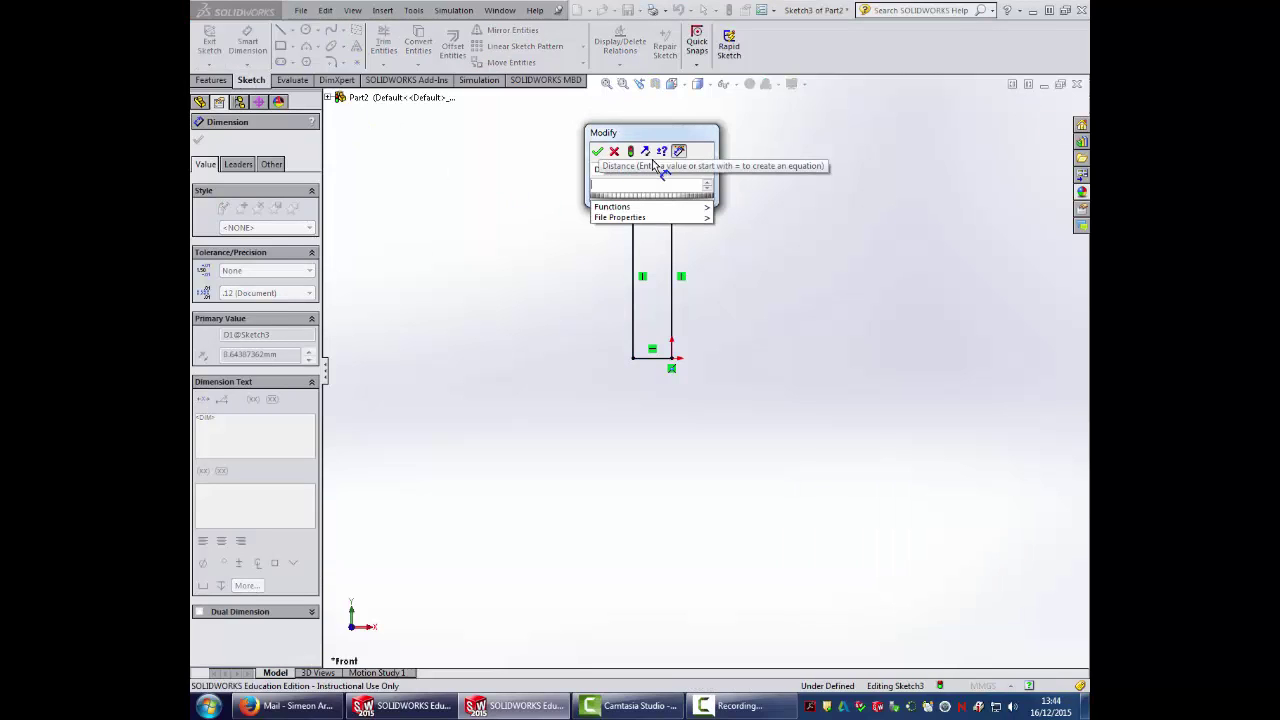
key(Return)
click(634, 245)
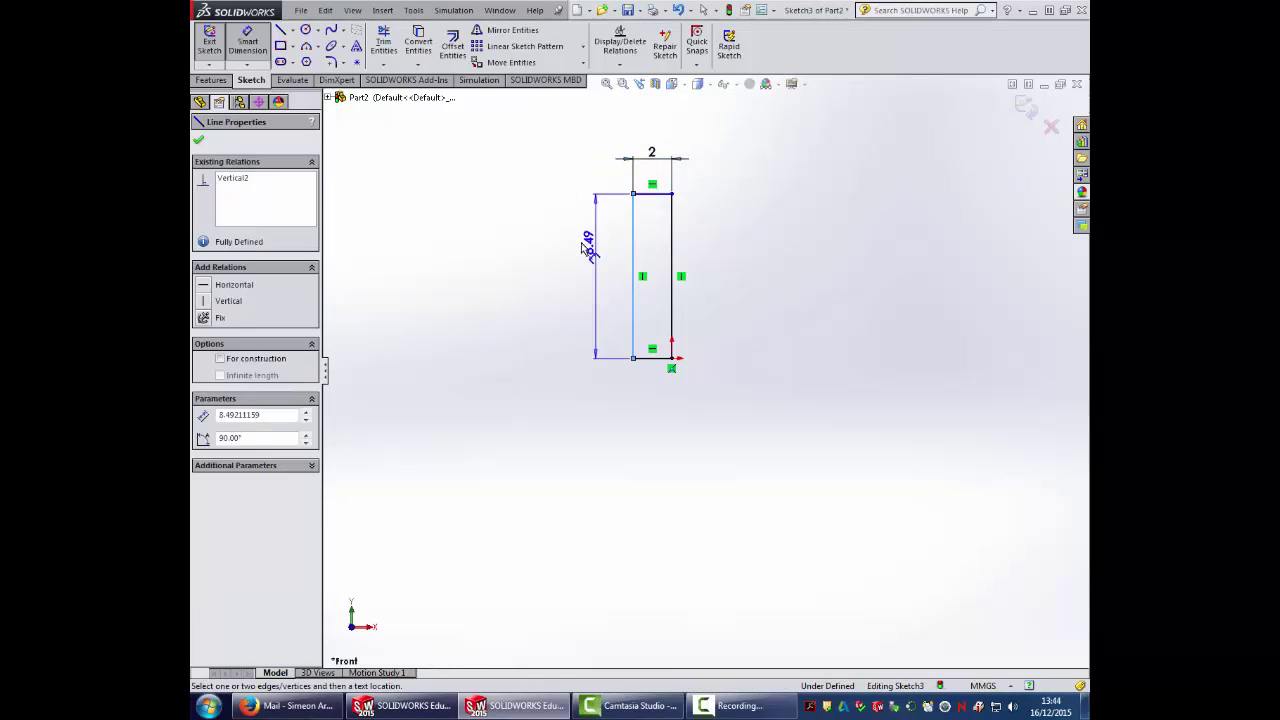
click(581, 242)
text(14)
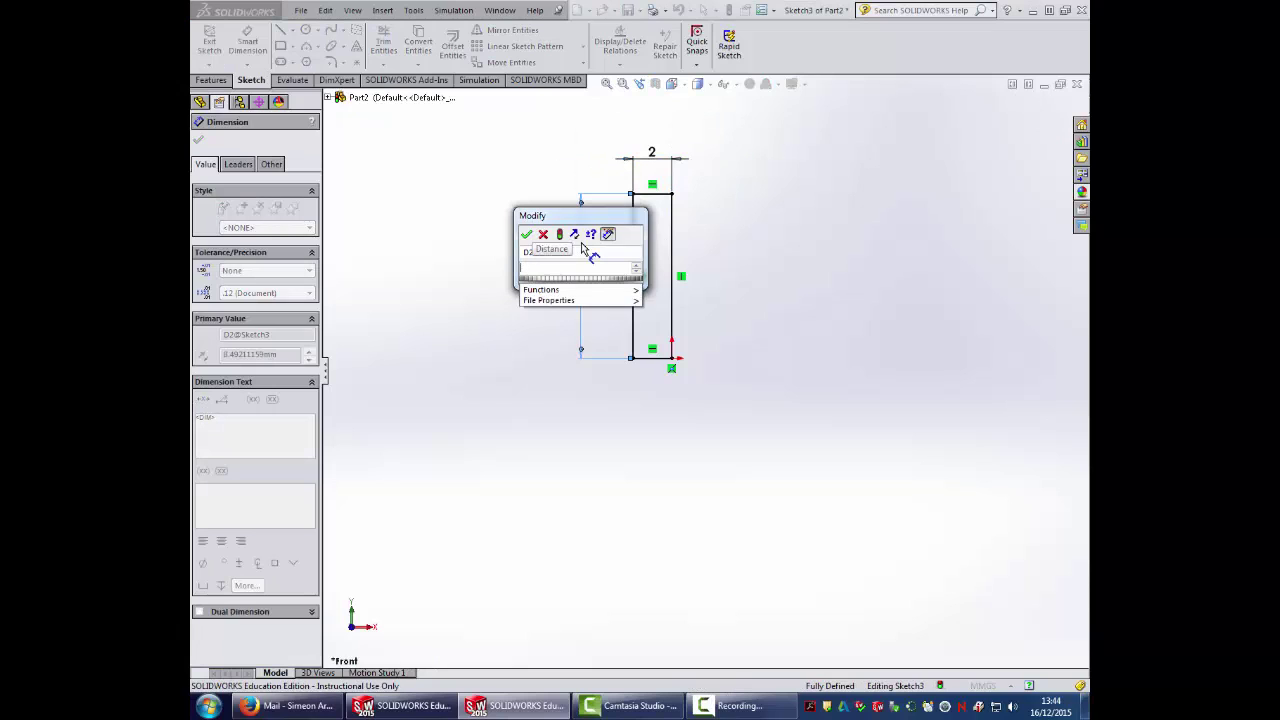
key(Return)
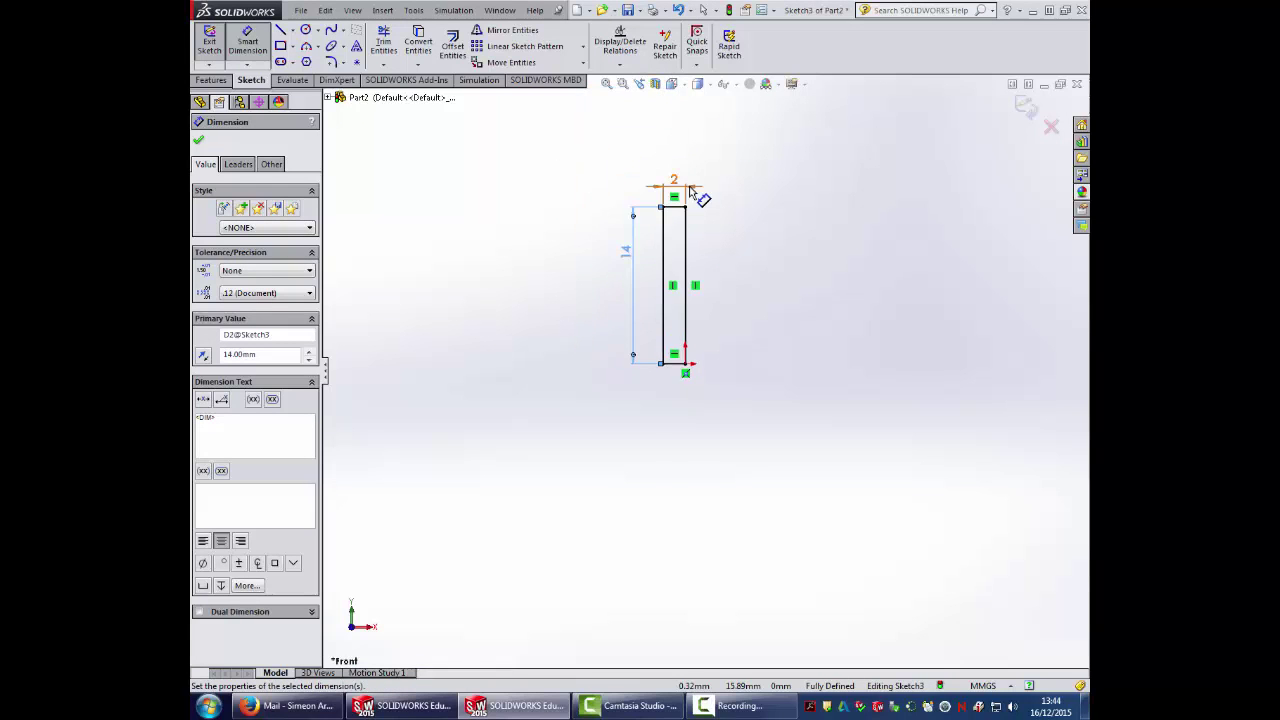
Draw a 1 mm horizontal line leftward from the rectangle's top-left corner
click(282, 32)
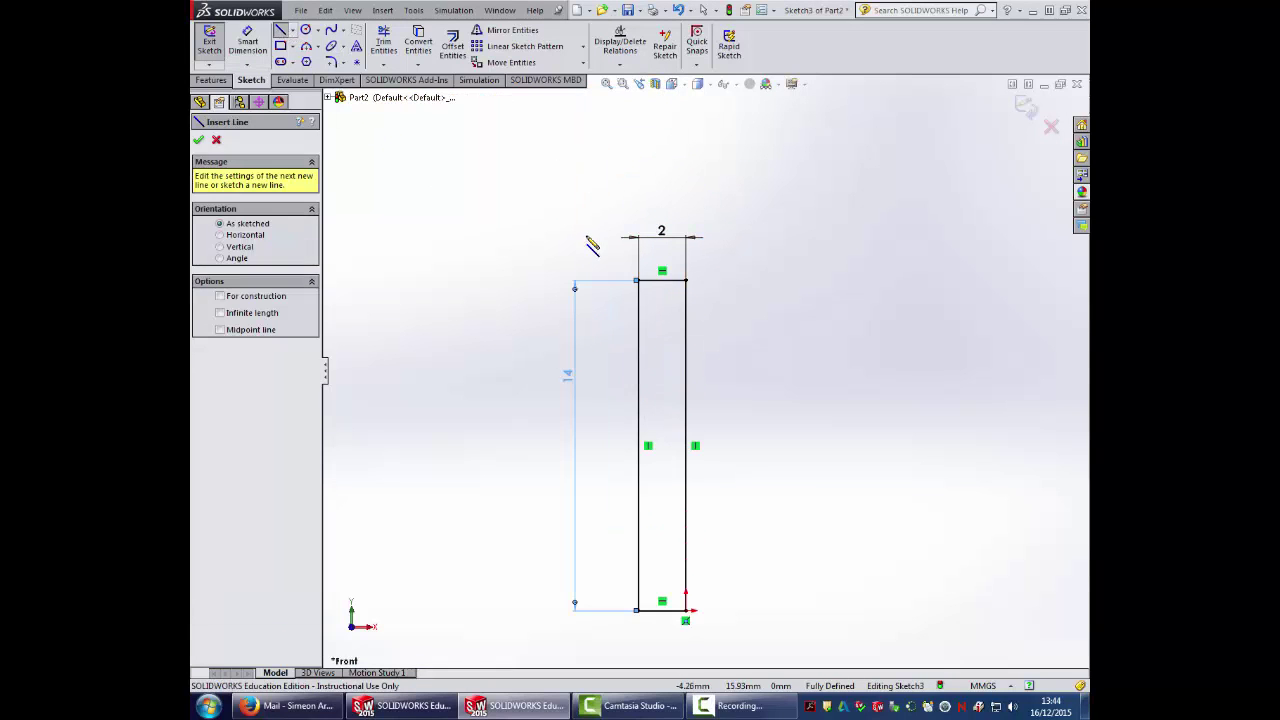
drag(638, 280, 595, 280)
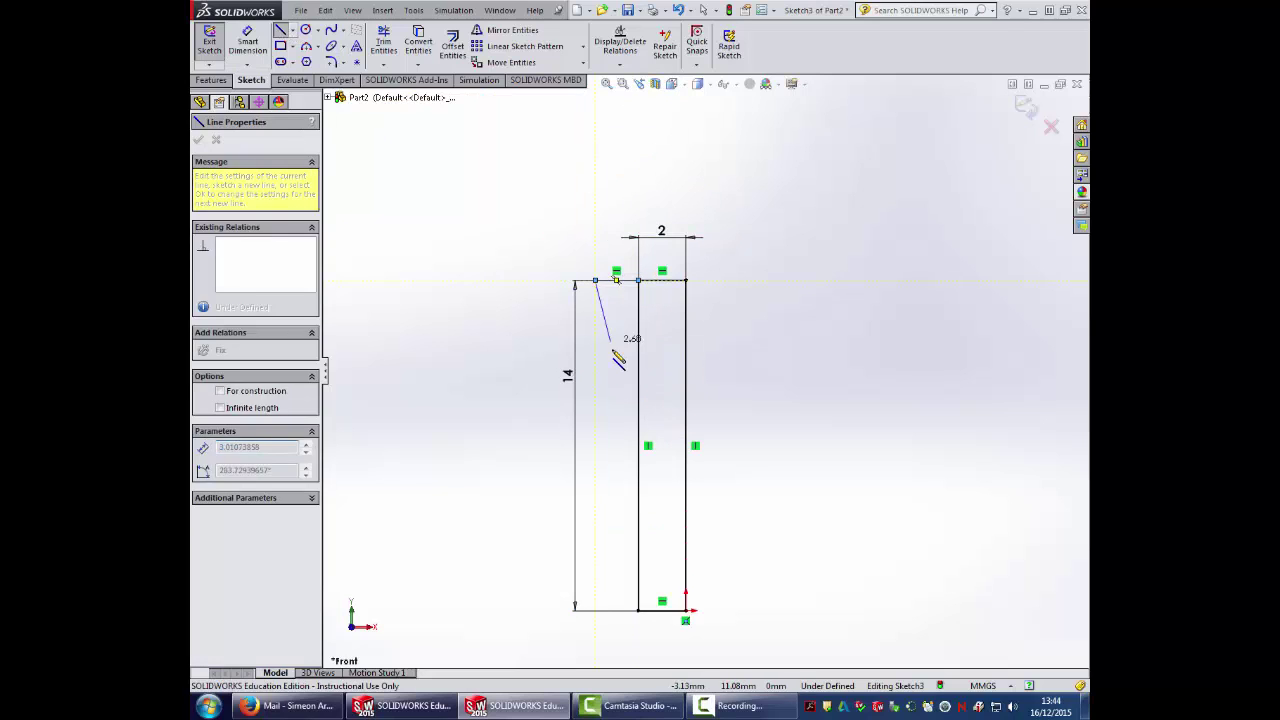
click(248, 45)
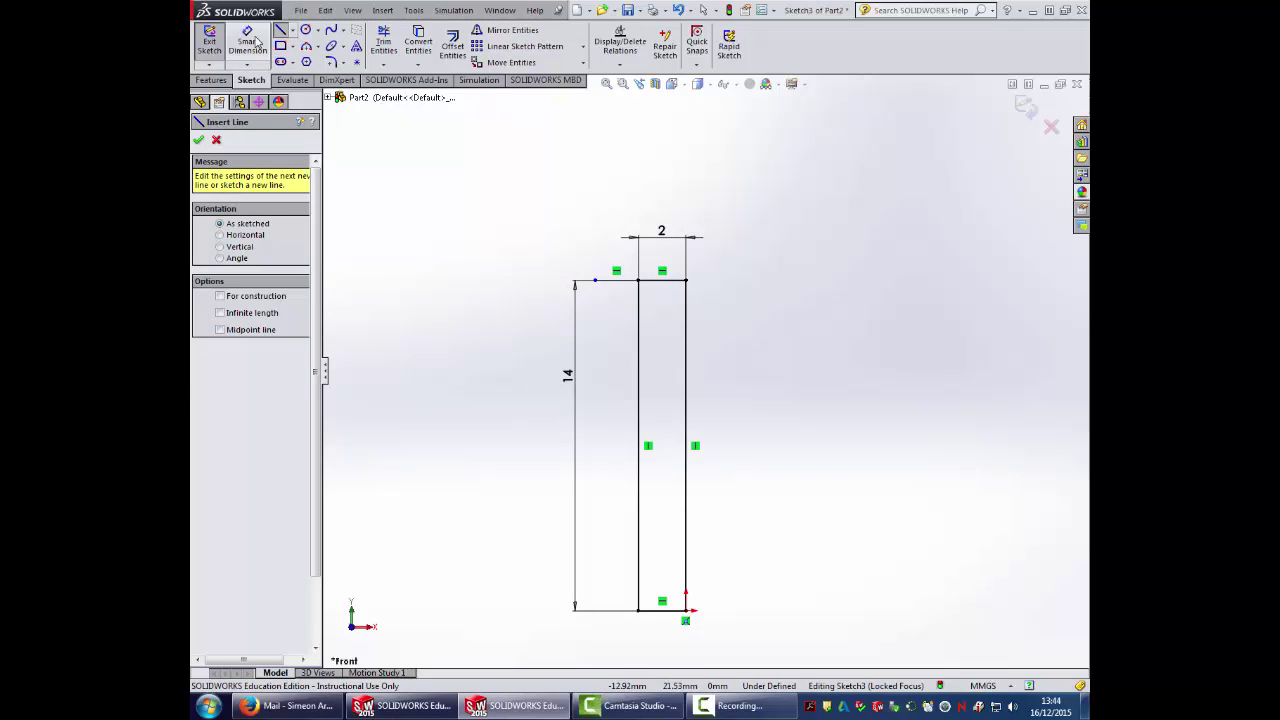
click(612, 283)
click(605, 258)
text(1)
key(Return)
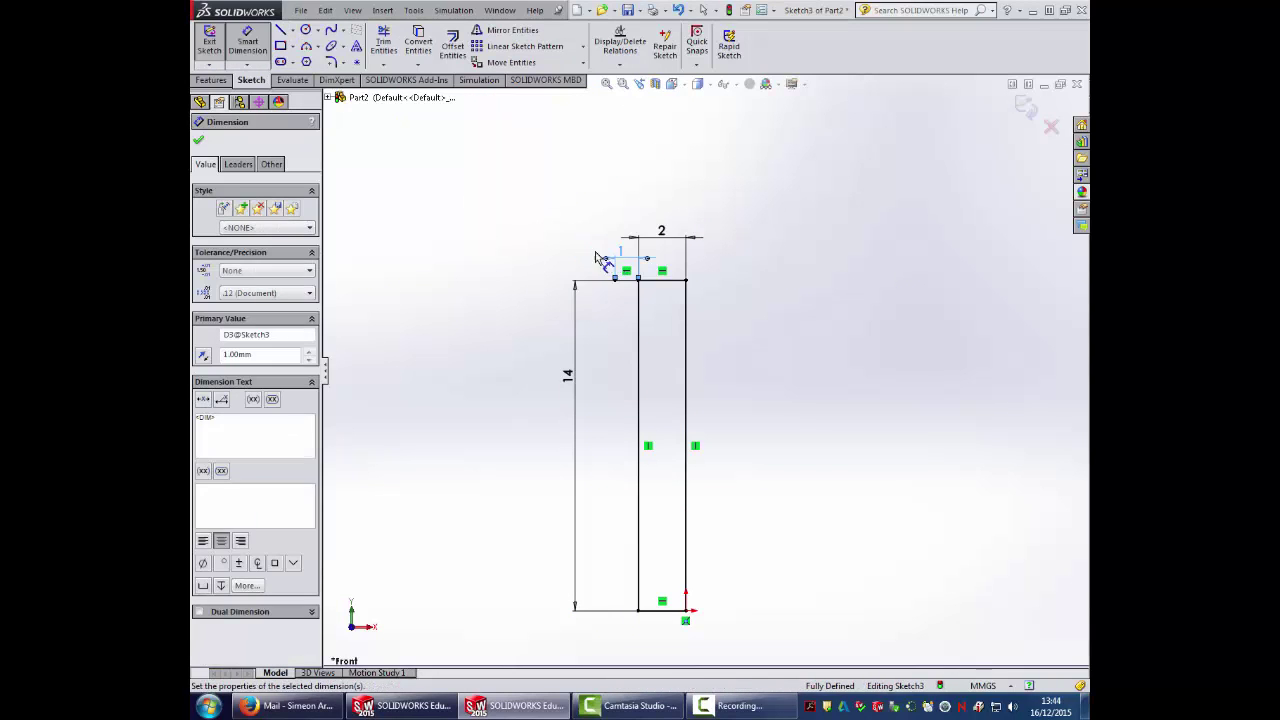
Add a 45° line from the short line's end and trim the excess segments
click(281, 30)
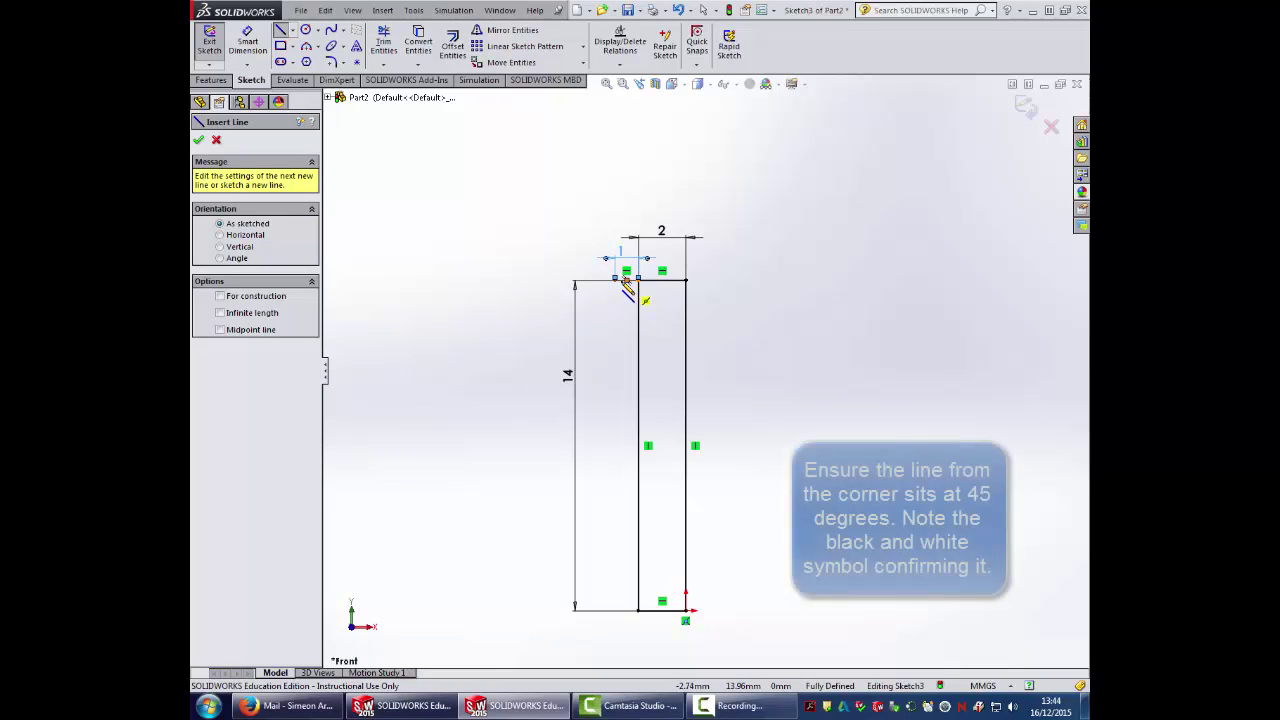
click(615, 280)
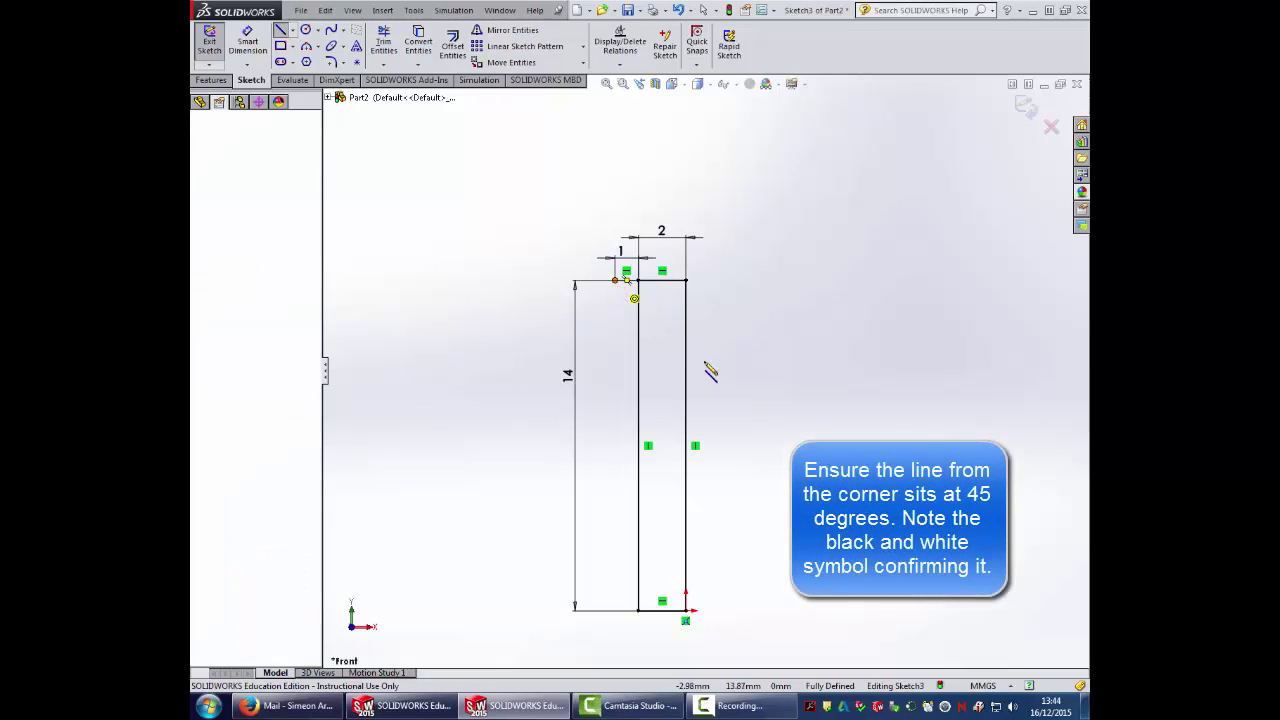
click(744, 408)
key(Escape)
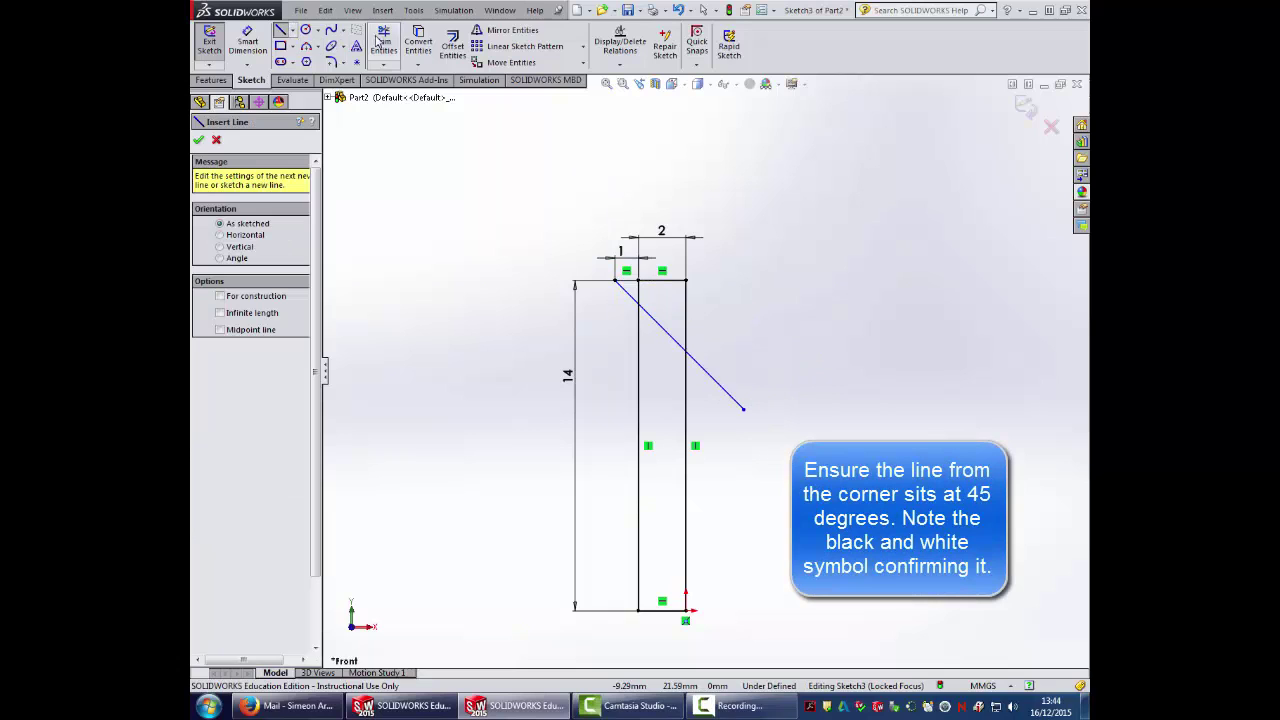
click(381, 42)
click(674, 338)
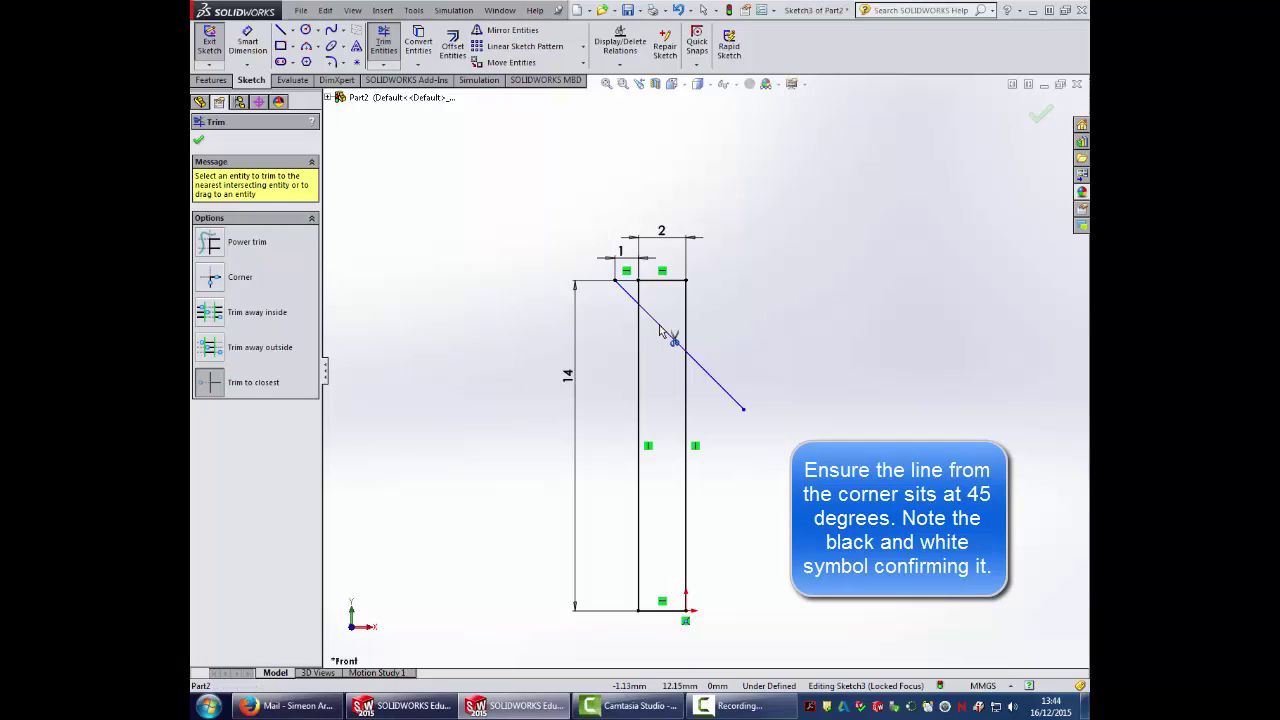
click(710, 380)
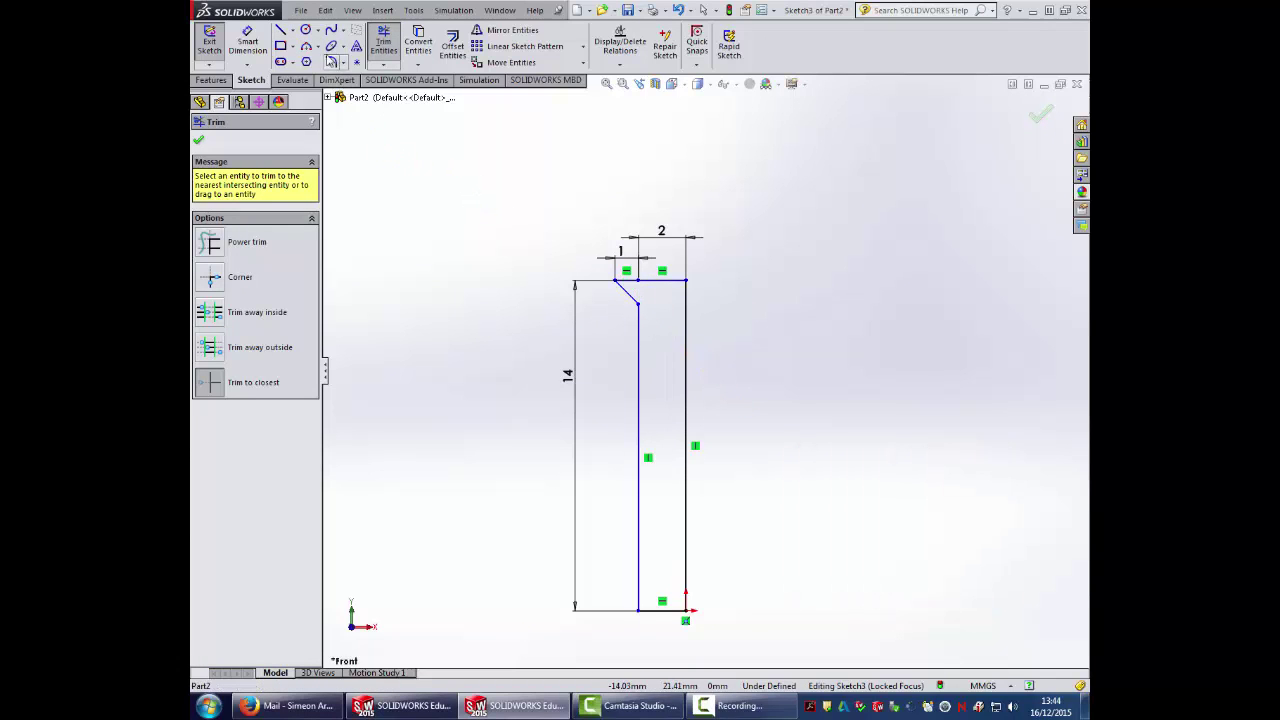
click(292, 30)
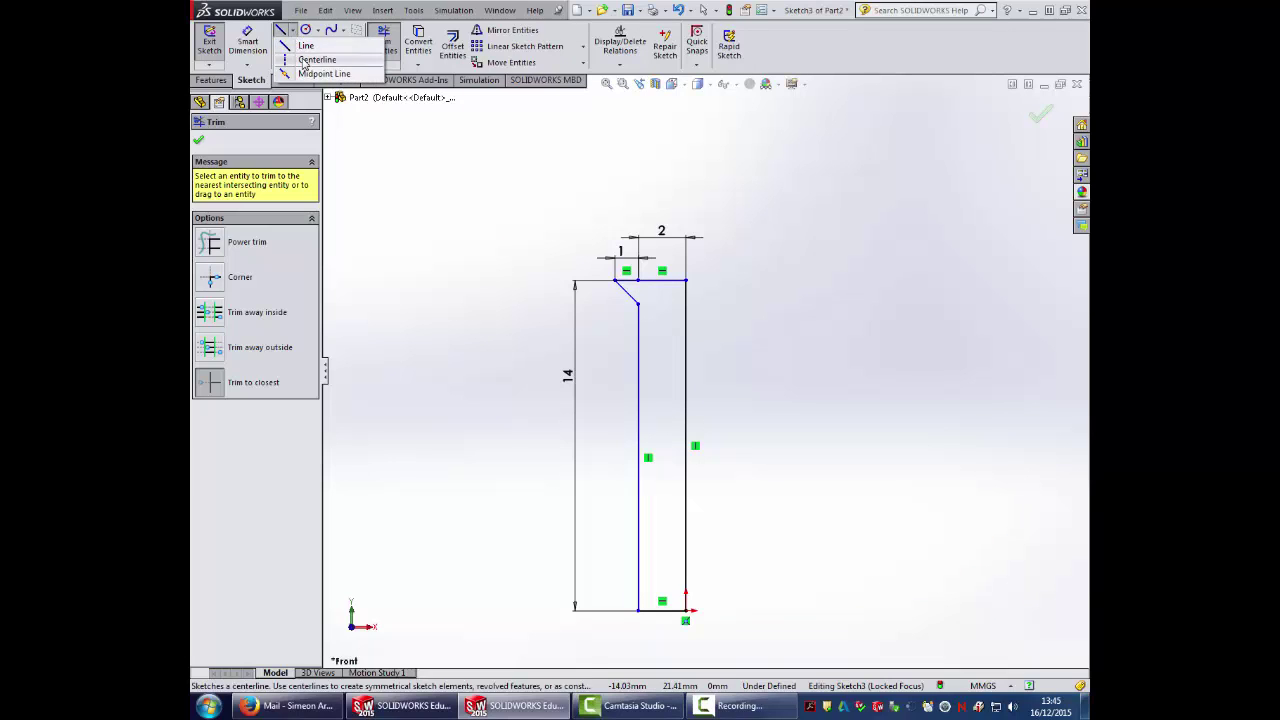
Draw a horizontal construction centreline from the rectangle's top-right corner, dimensioned 3 mm
click(312, 54)
click(686, 280)
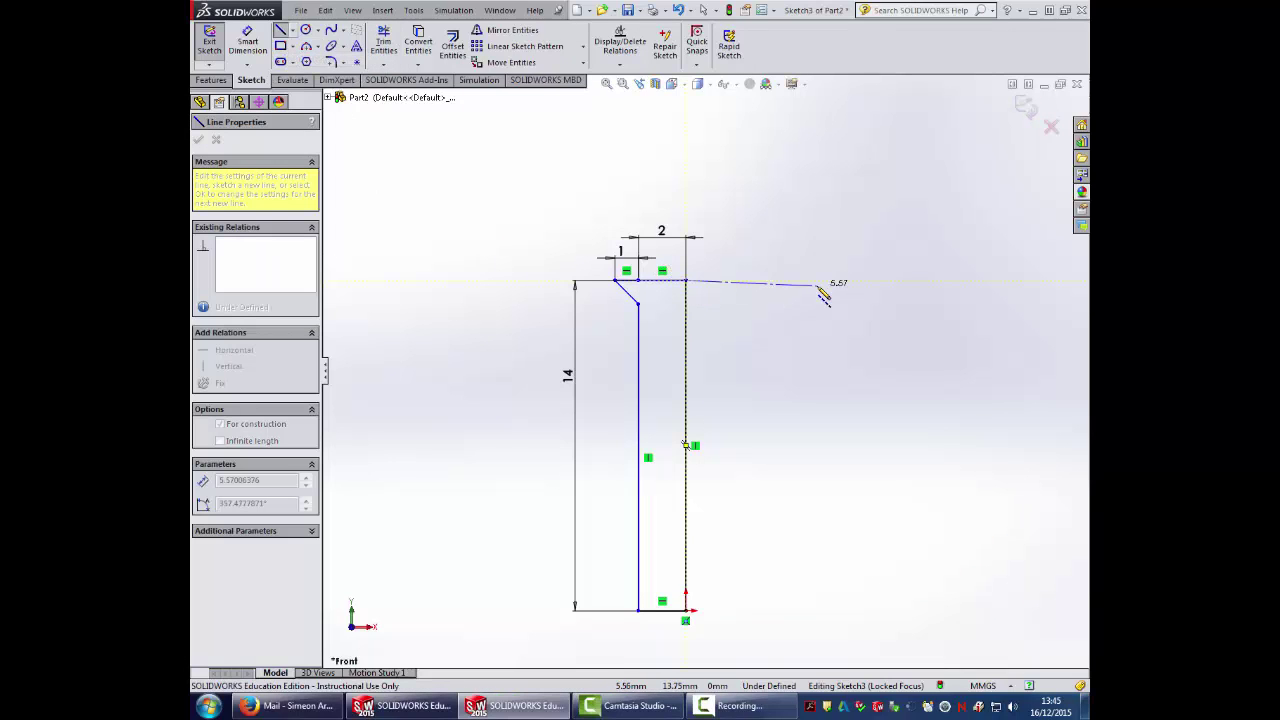
click(818, 280)
key(Escape)
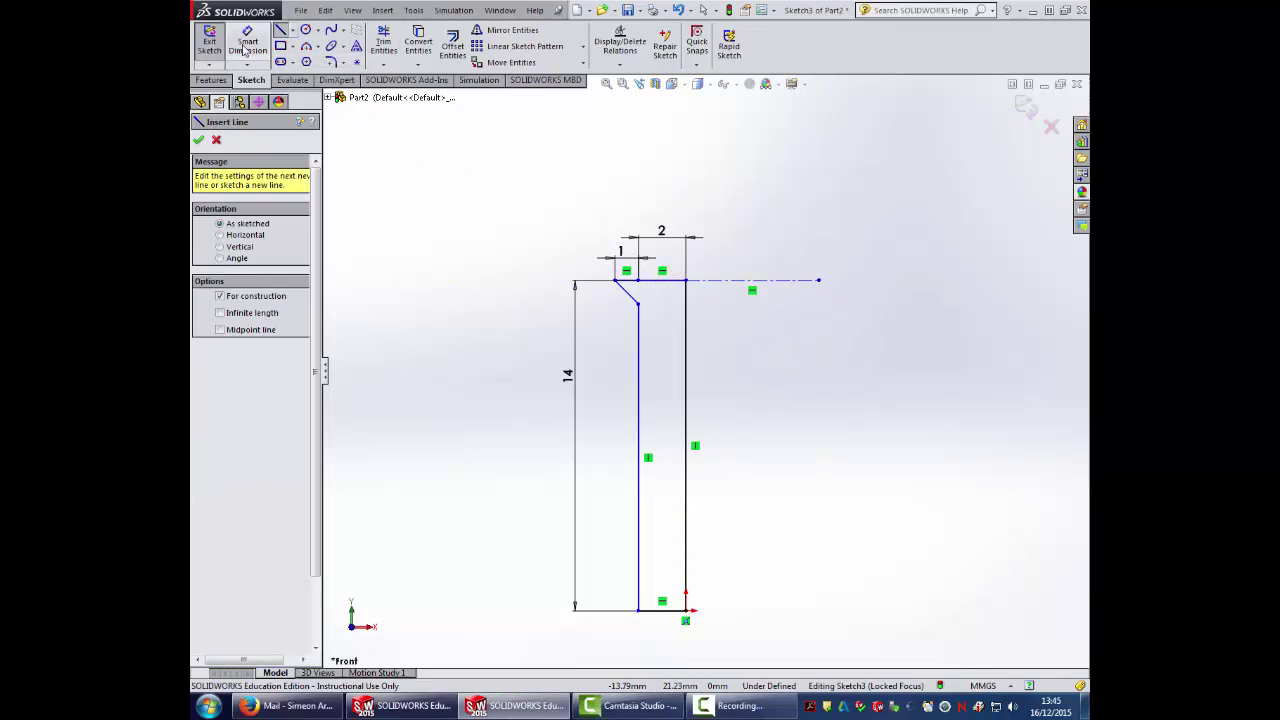
key(Escape)
click(800, 280)
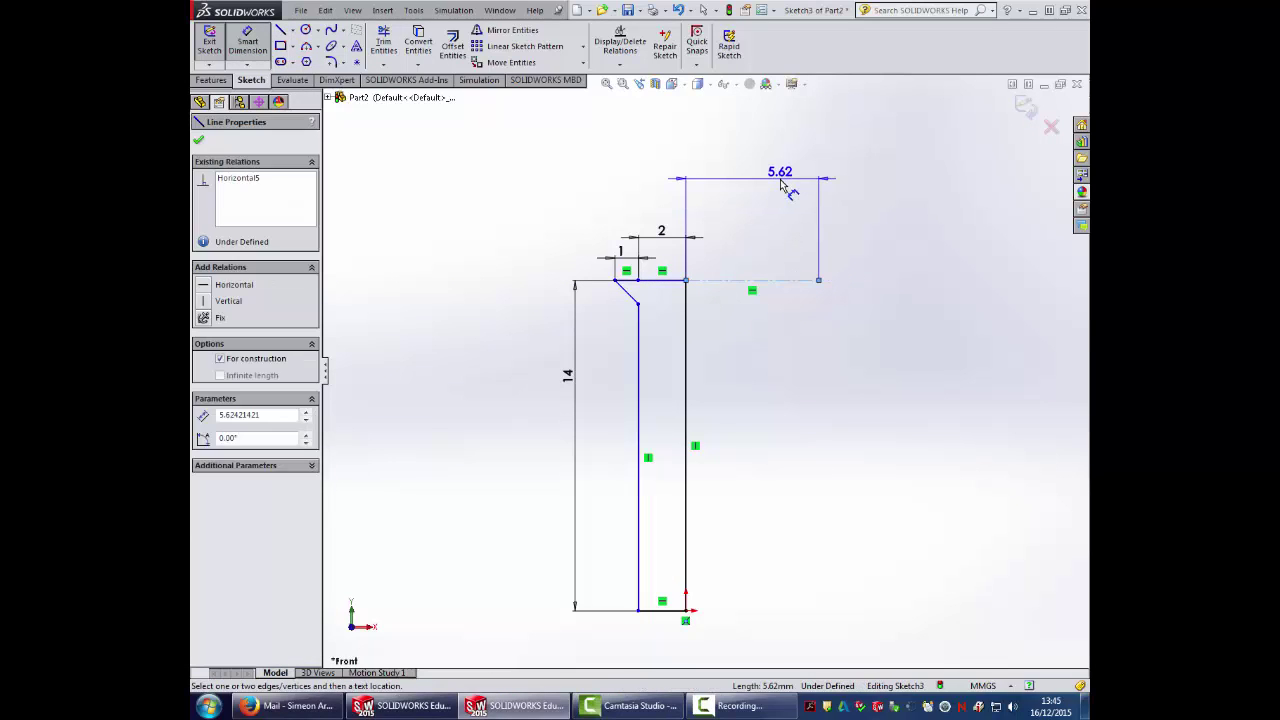
click(780, 179)
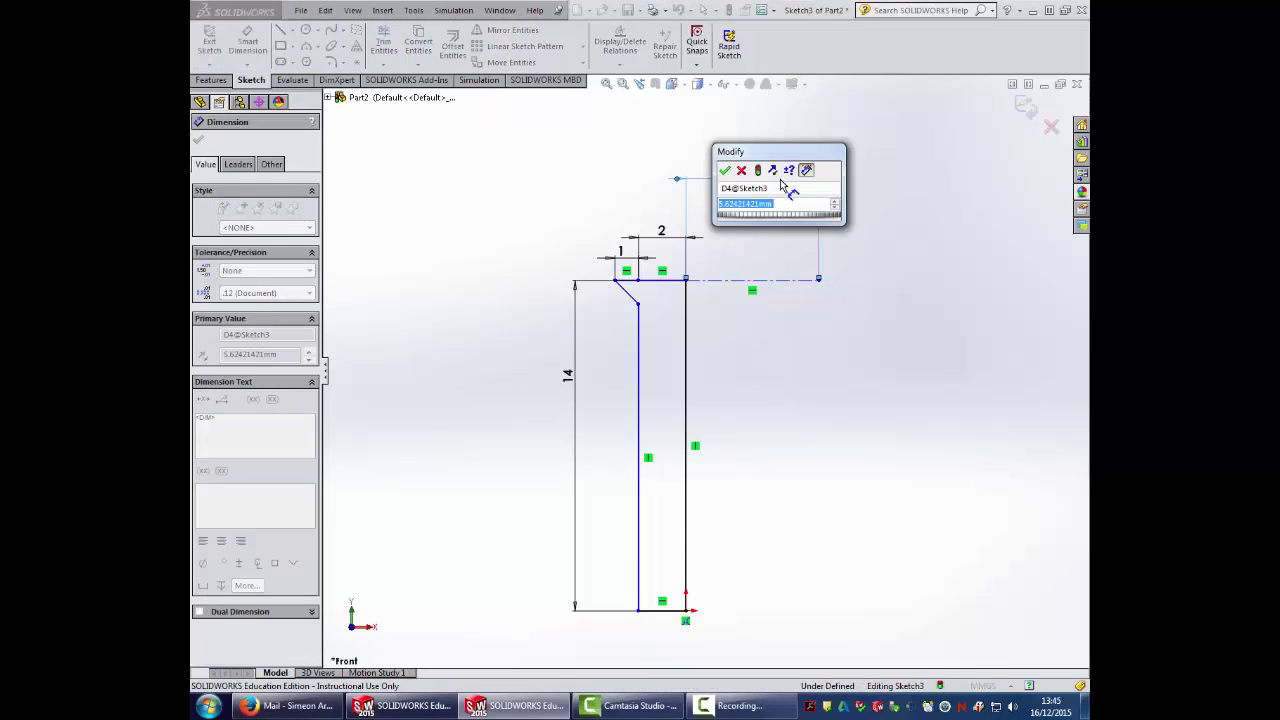
text(3)
key(Return)
key(Escape)
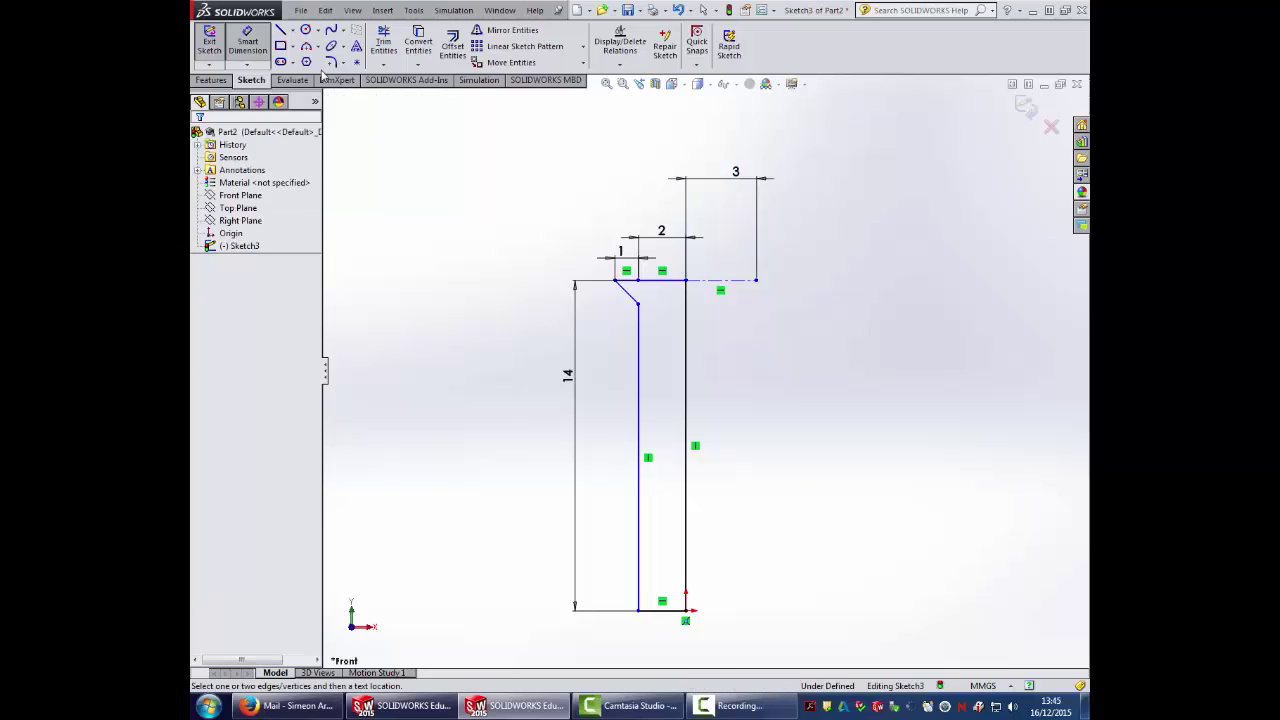
click(306, 46)
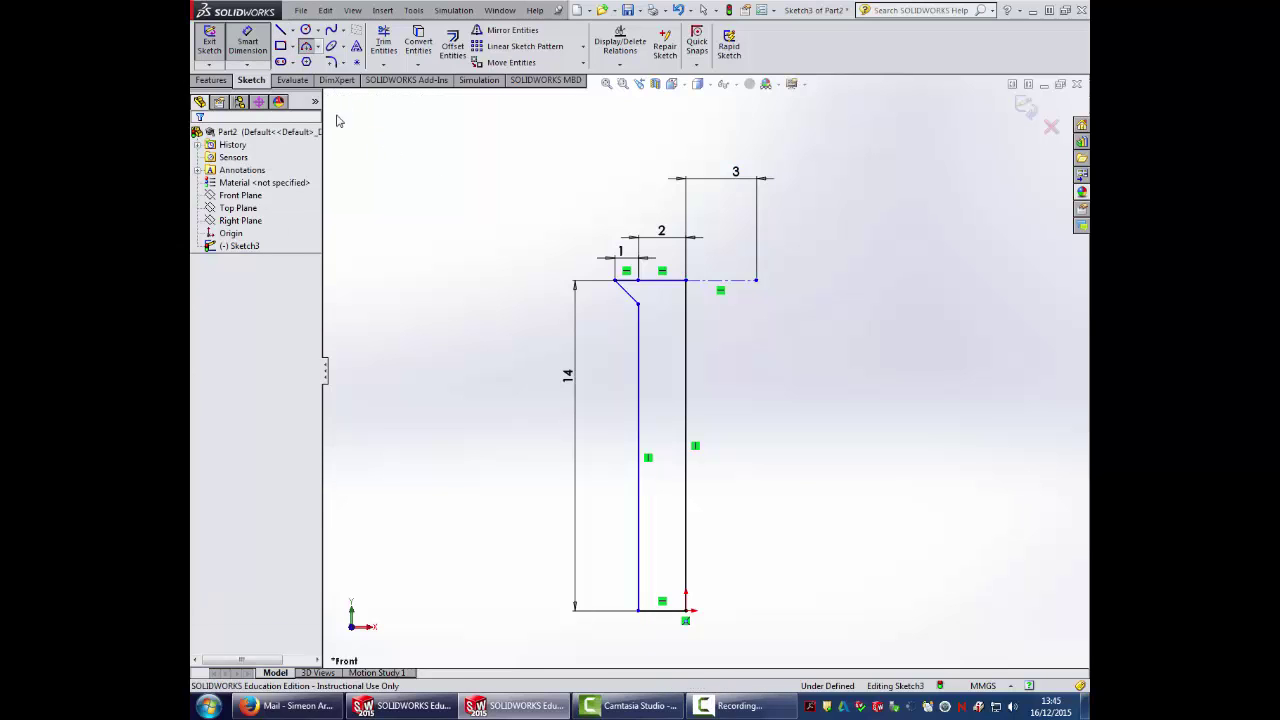
Draw a 5 mm radius three-point arc from the chamfer corner to the centreline's end
click(616, 281)
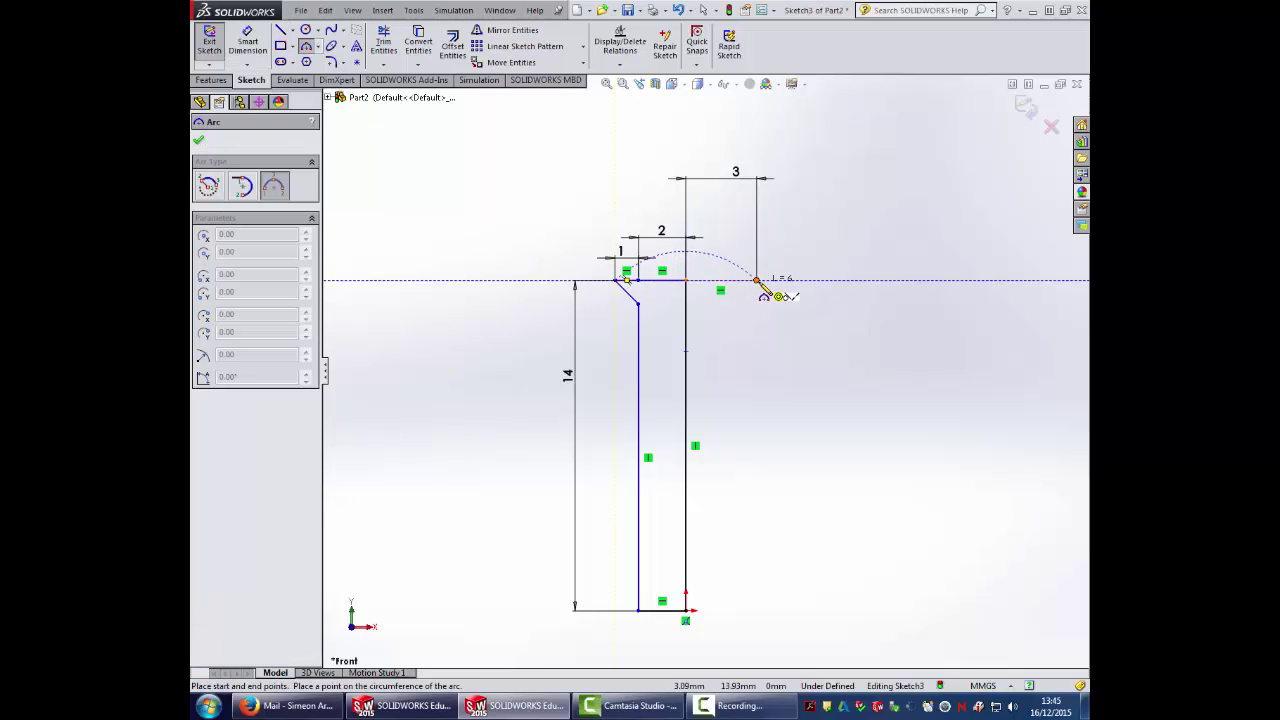
click(756, 280)
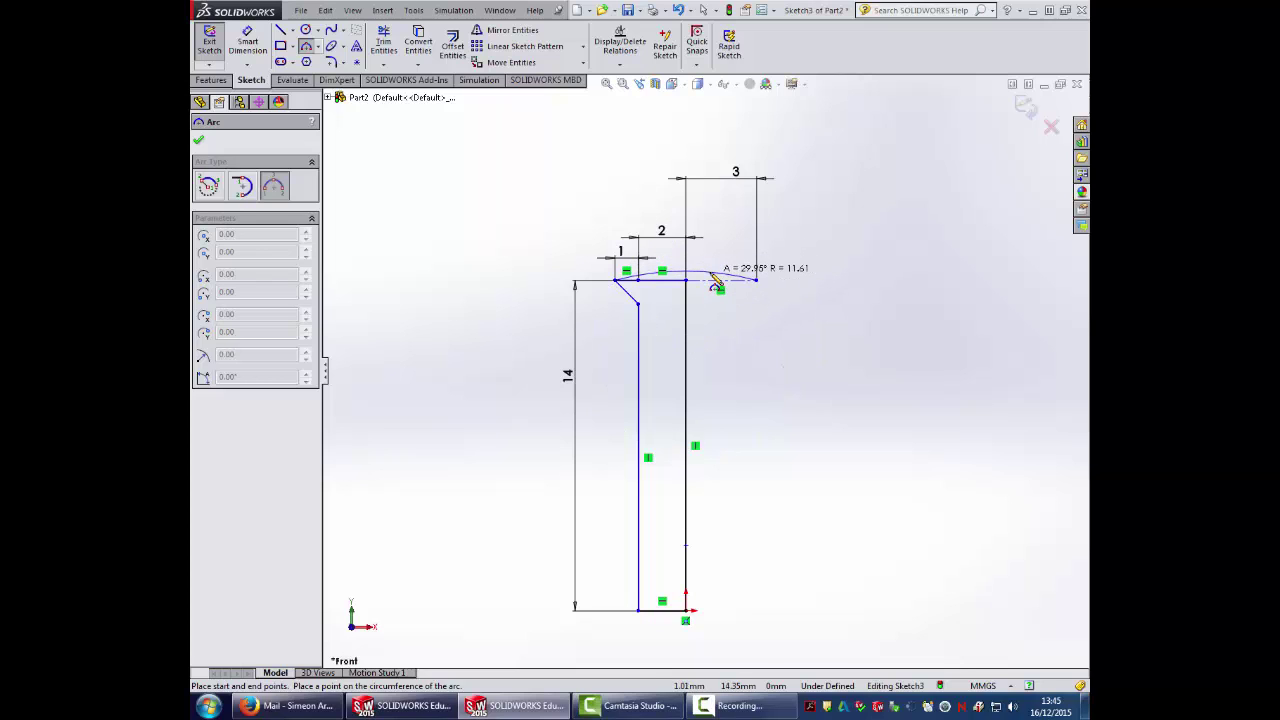
click(716, 285)
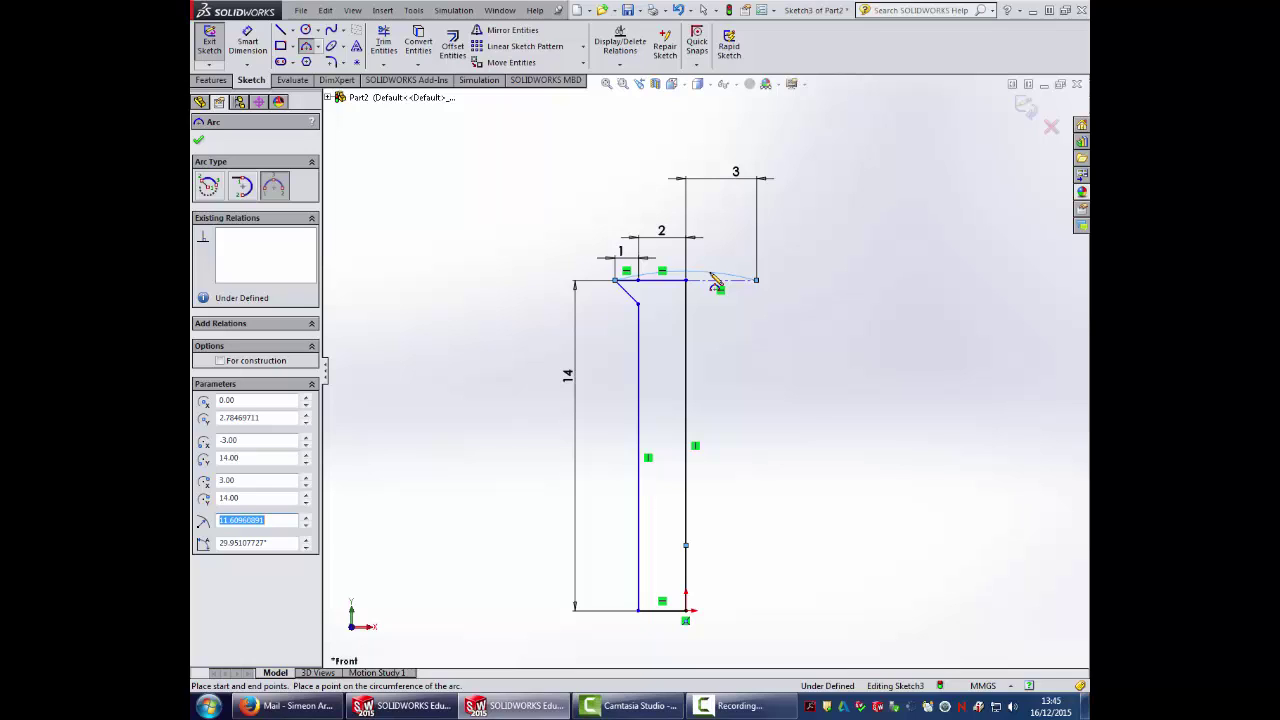
text(5)
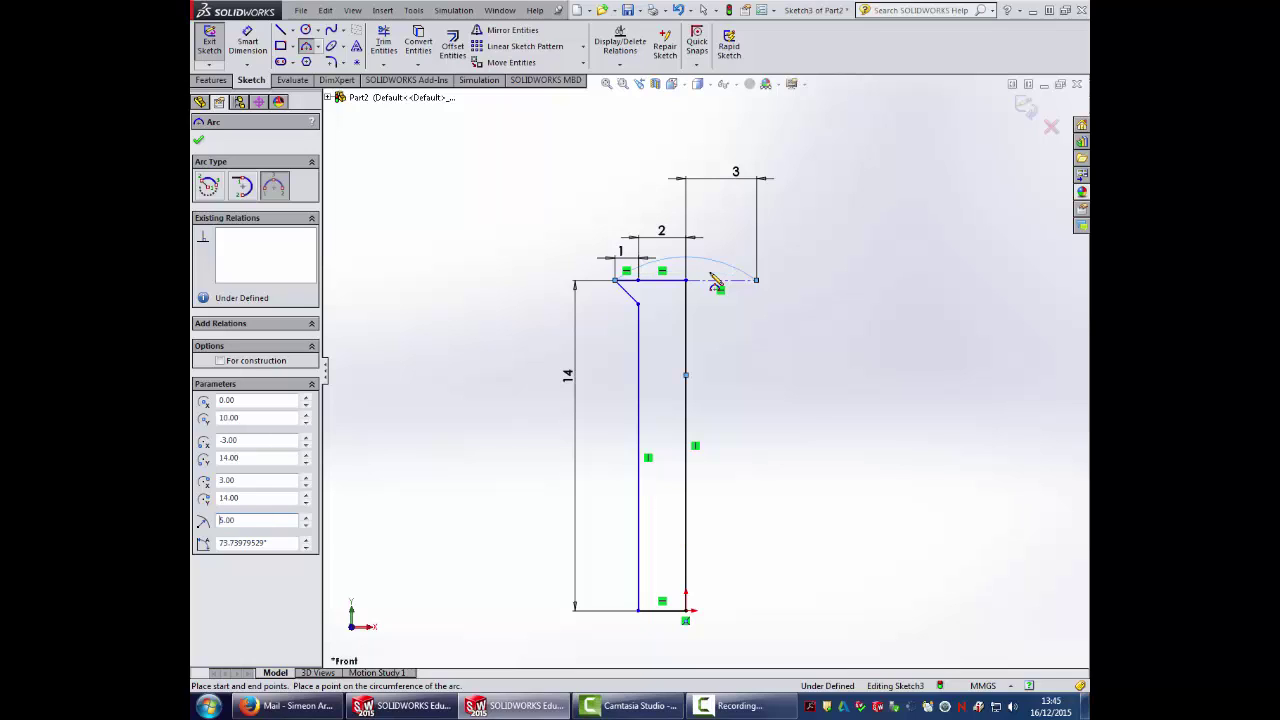
key(Return)
click(200, 142)
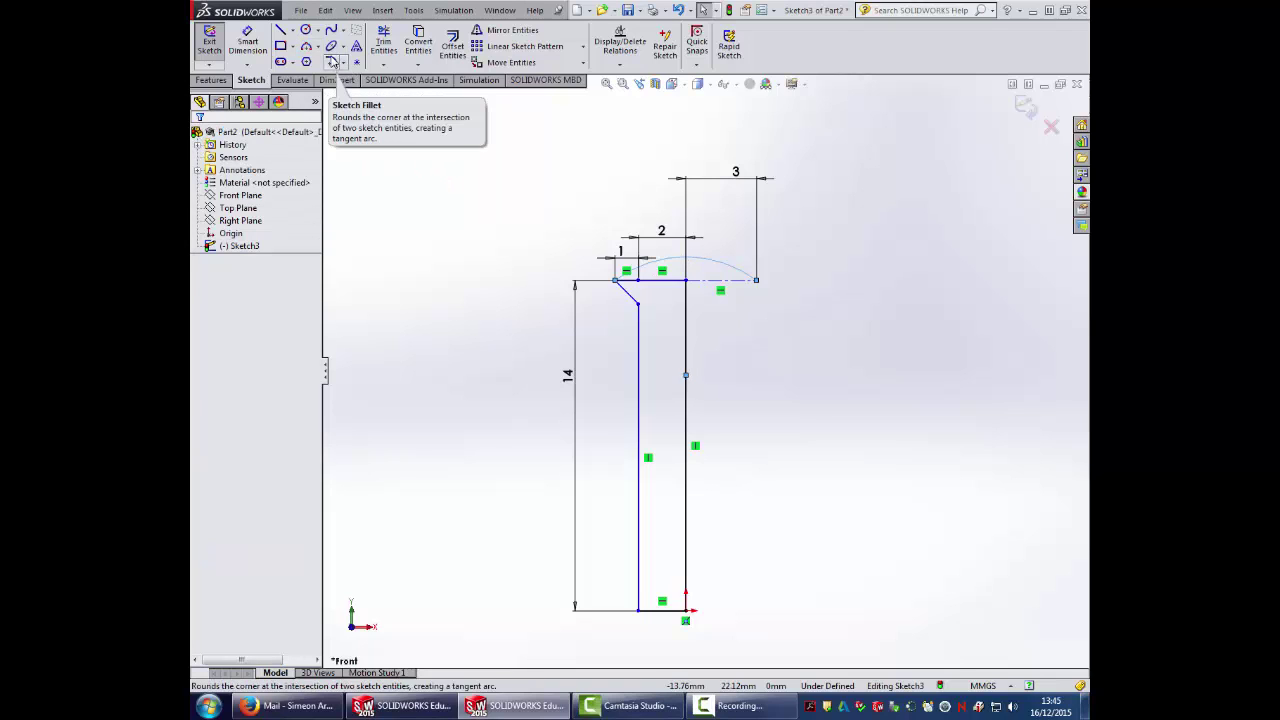
Trim away the top lines lying under the dome arc
click(383, 42)
scroll(660, 310, down, 2)
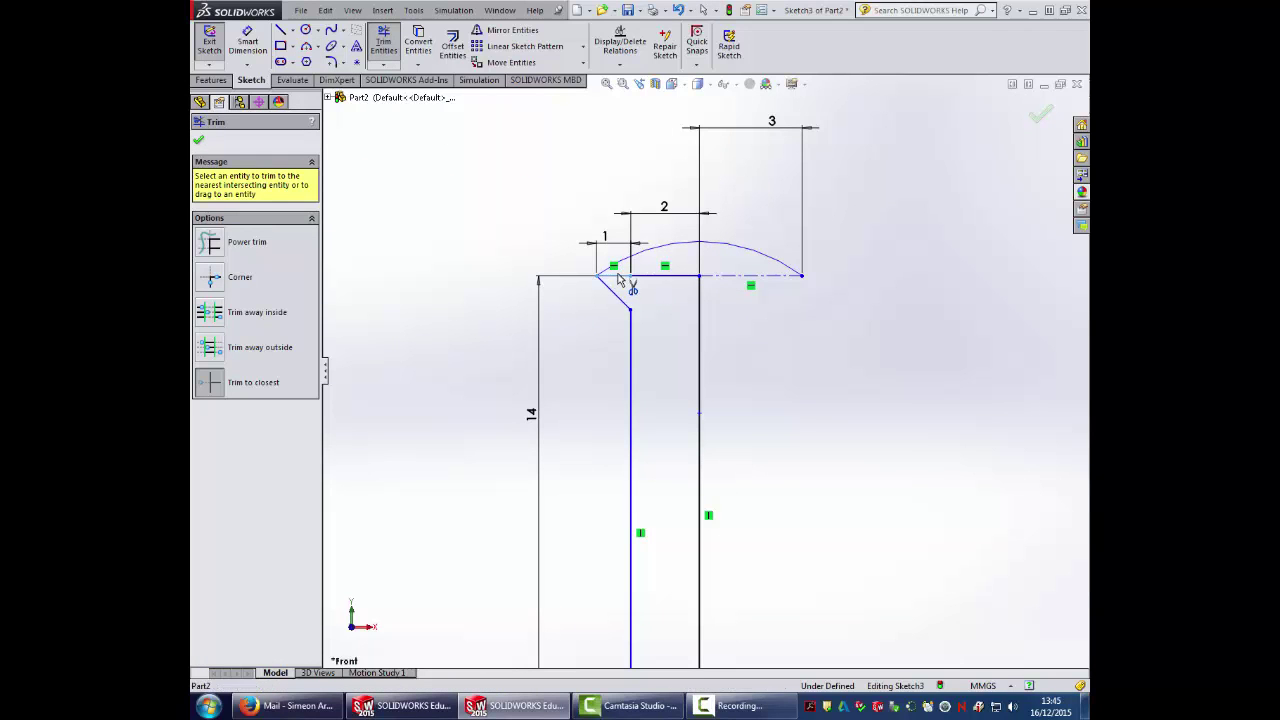
click(621, 278)
click(656, 281)
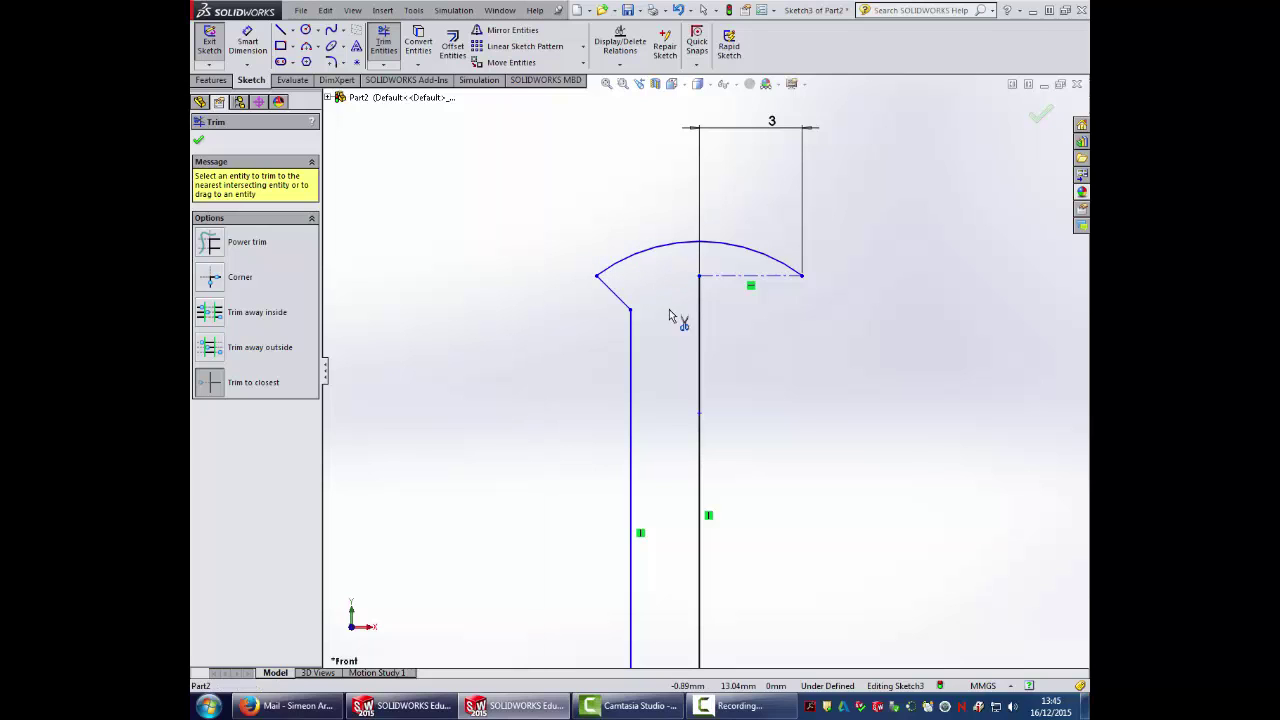
Fillet the corner between the arc and chamfer at 0.10 mm
click(332, 62)
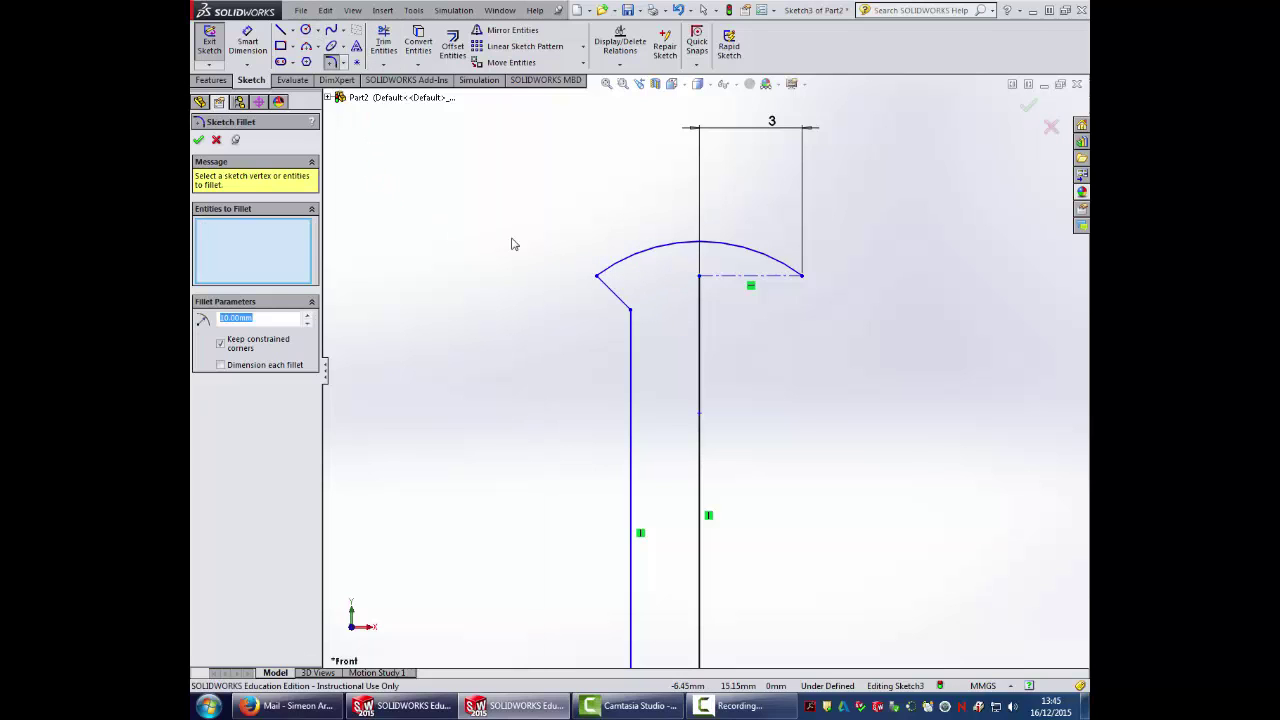
click(621, 273)
text(0.1)
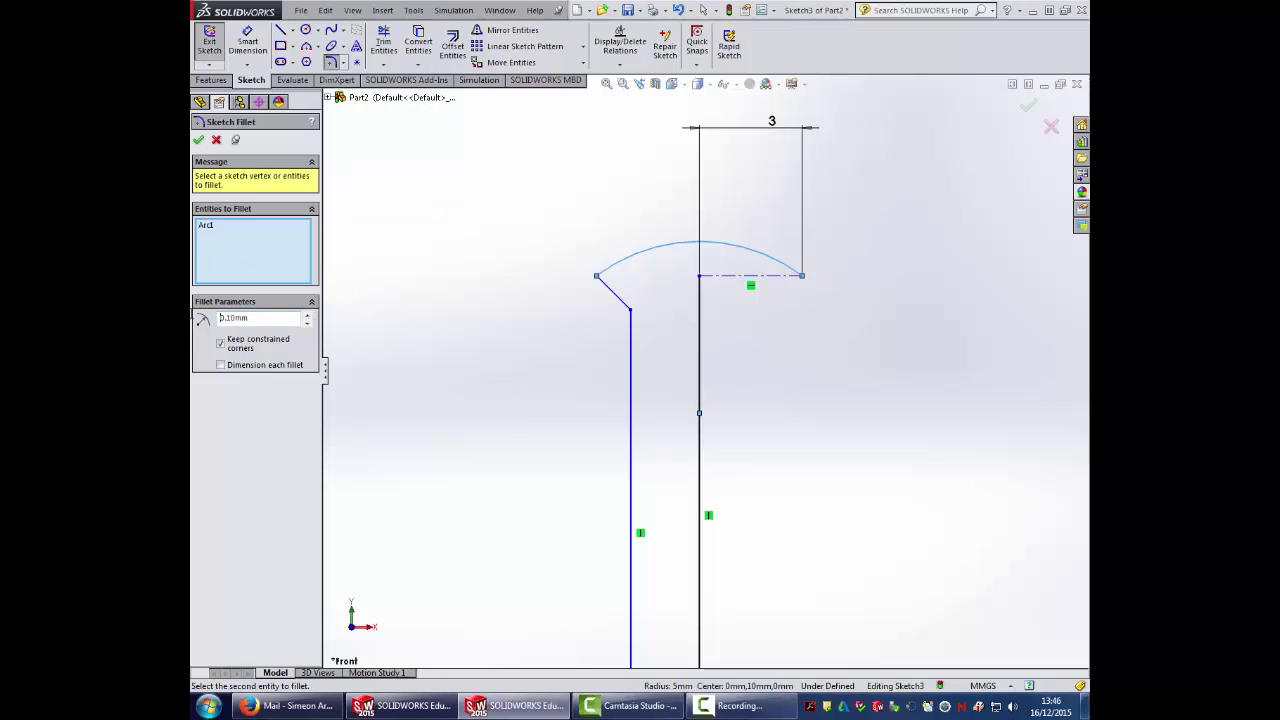
scroll(623, 286, up, 3)
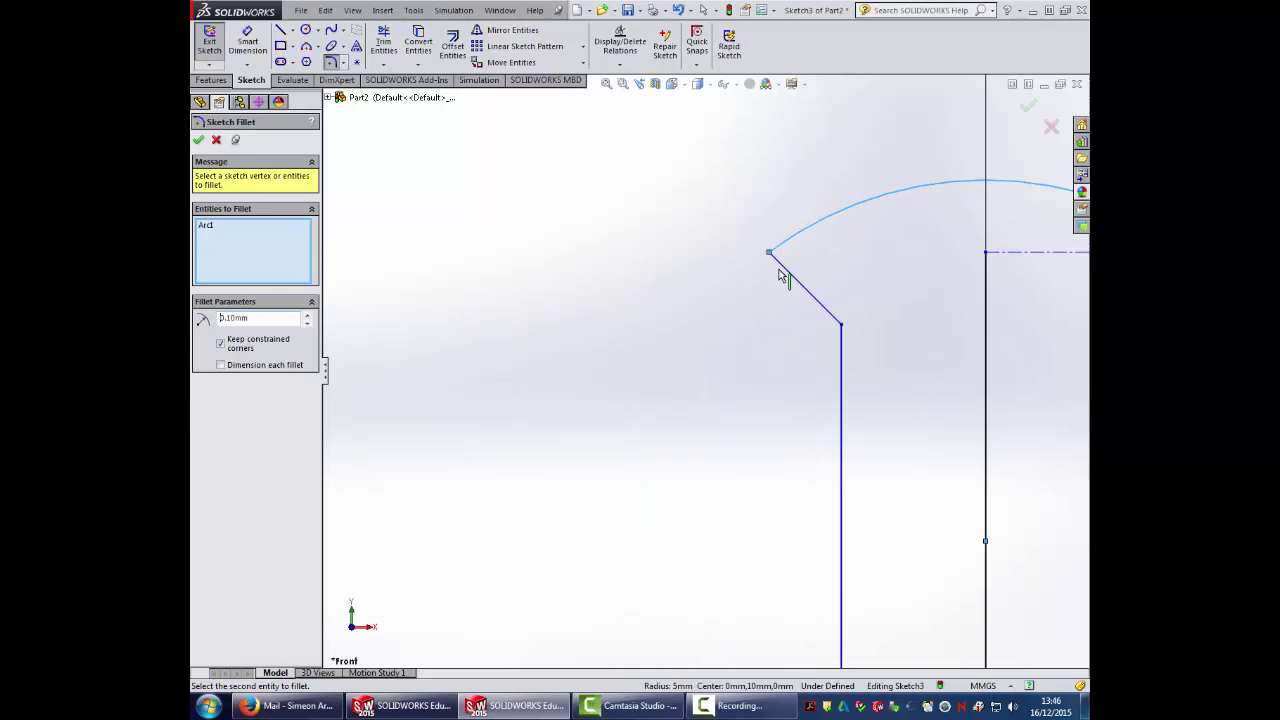
click(787, 274)
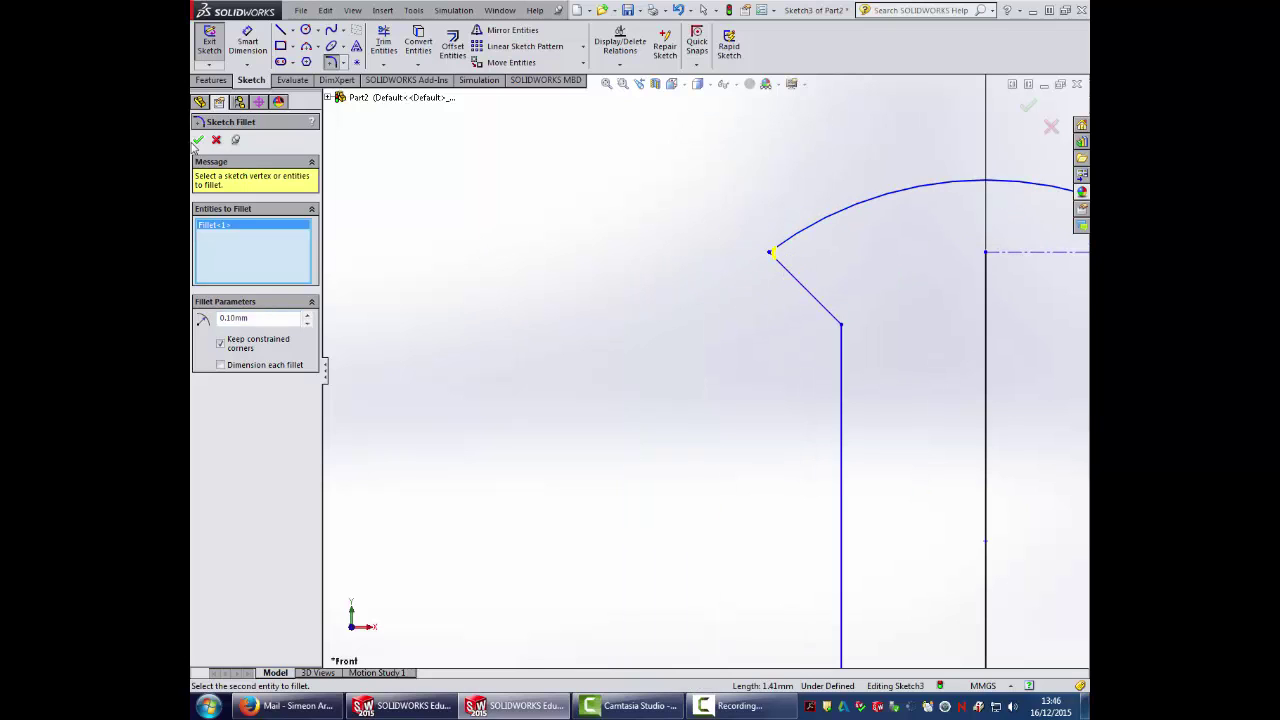
click(199, 140)
Draw a vertical line up the axis through the dome
scroll(663, 283, down, 3)
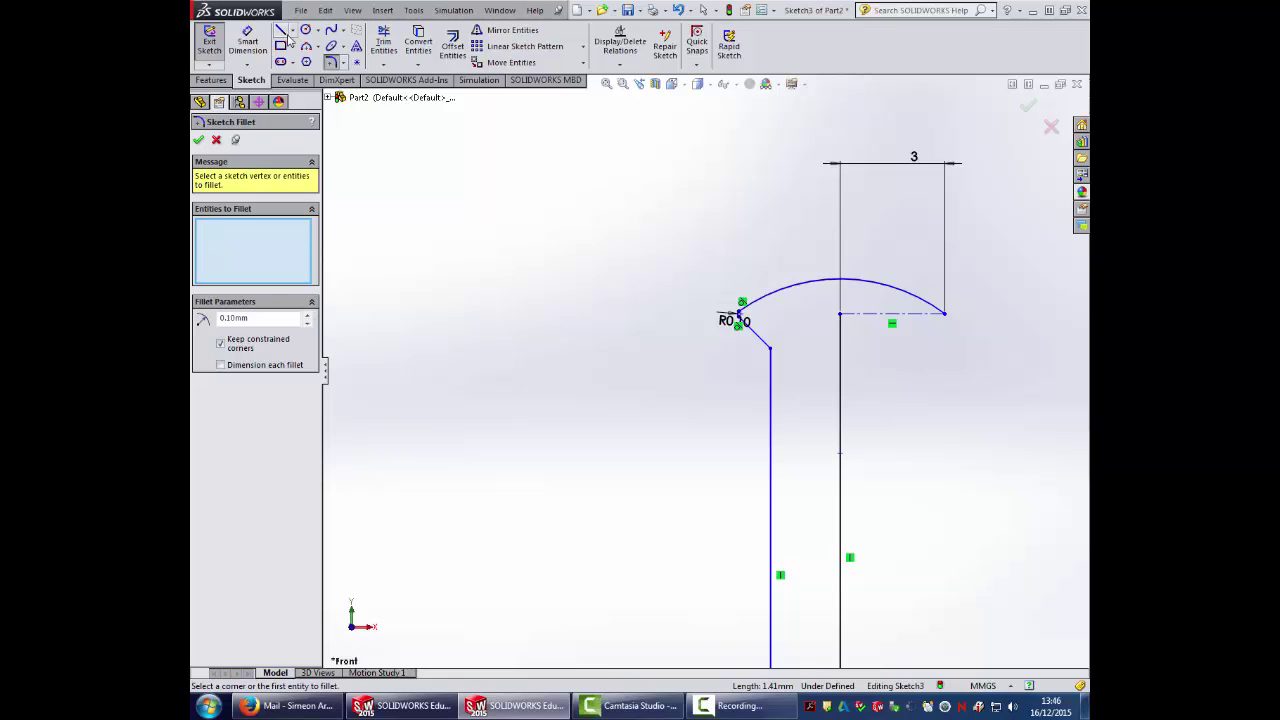
click(292, 31)
click(310, 45)
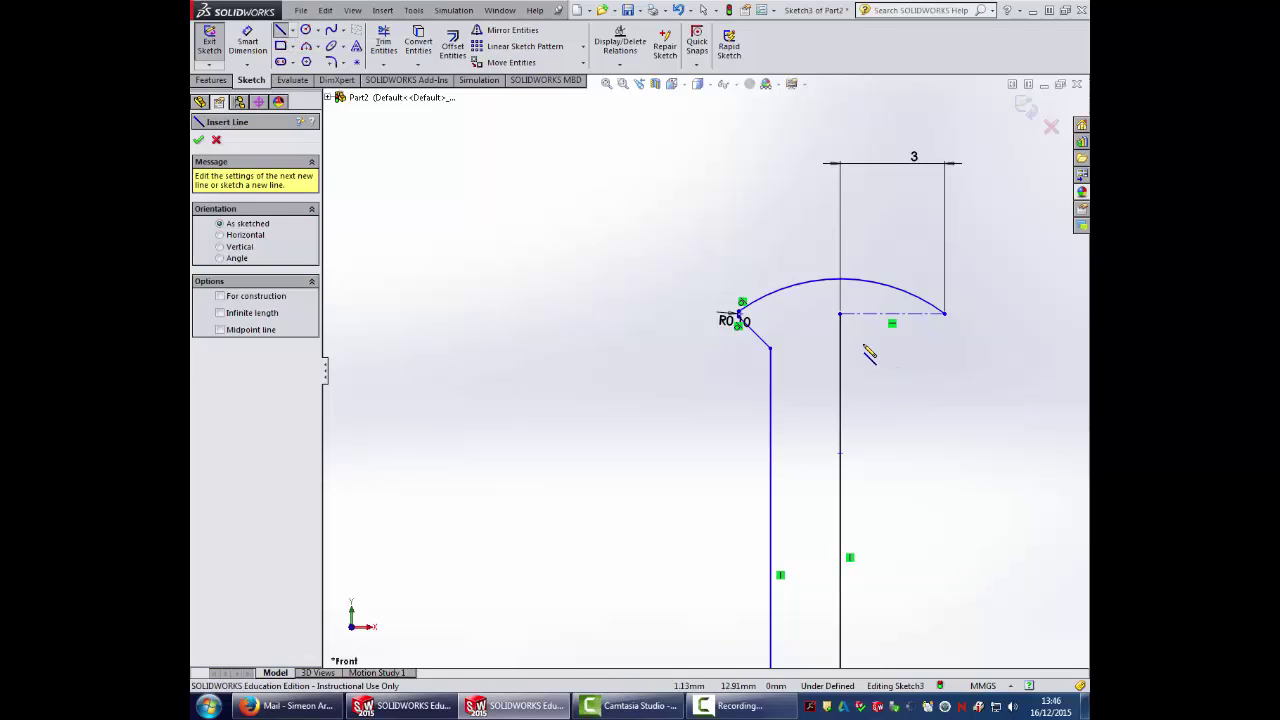
drag(840, 313, 840, 249)
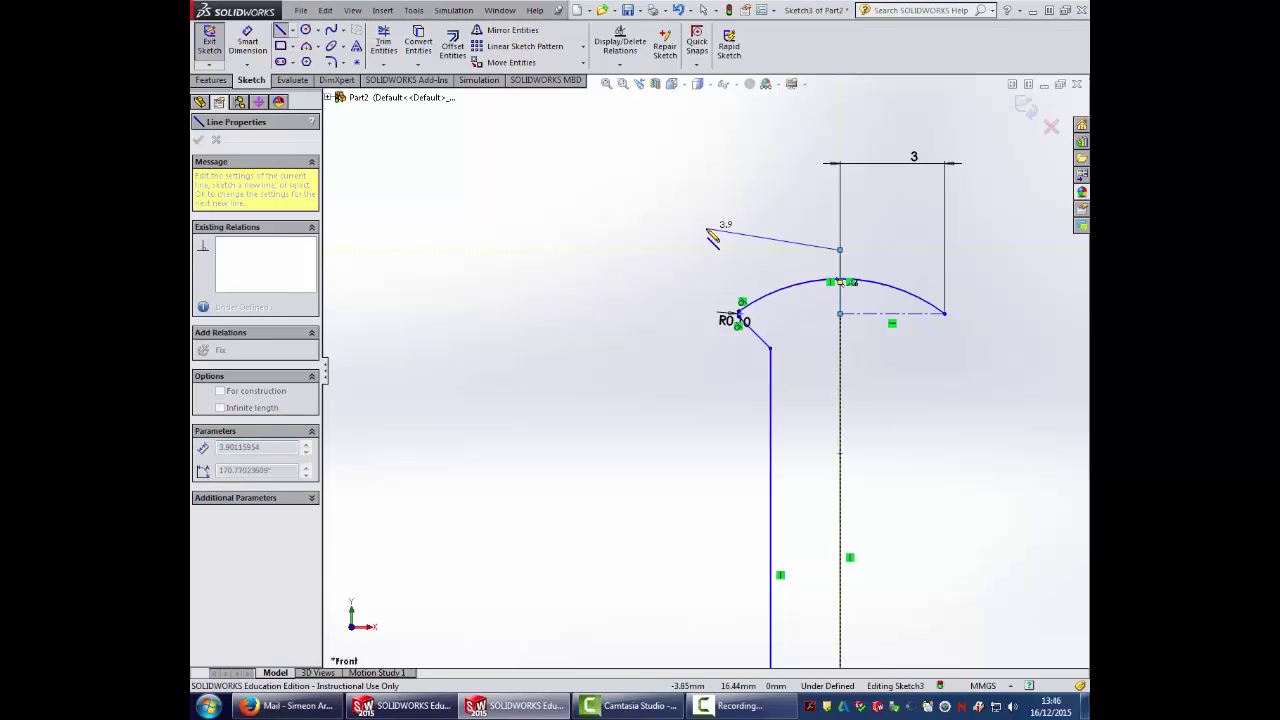
Trim the head arc back to the axis line
click(383, 42)
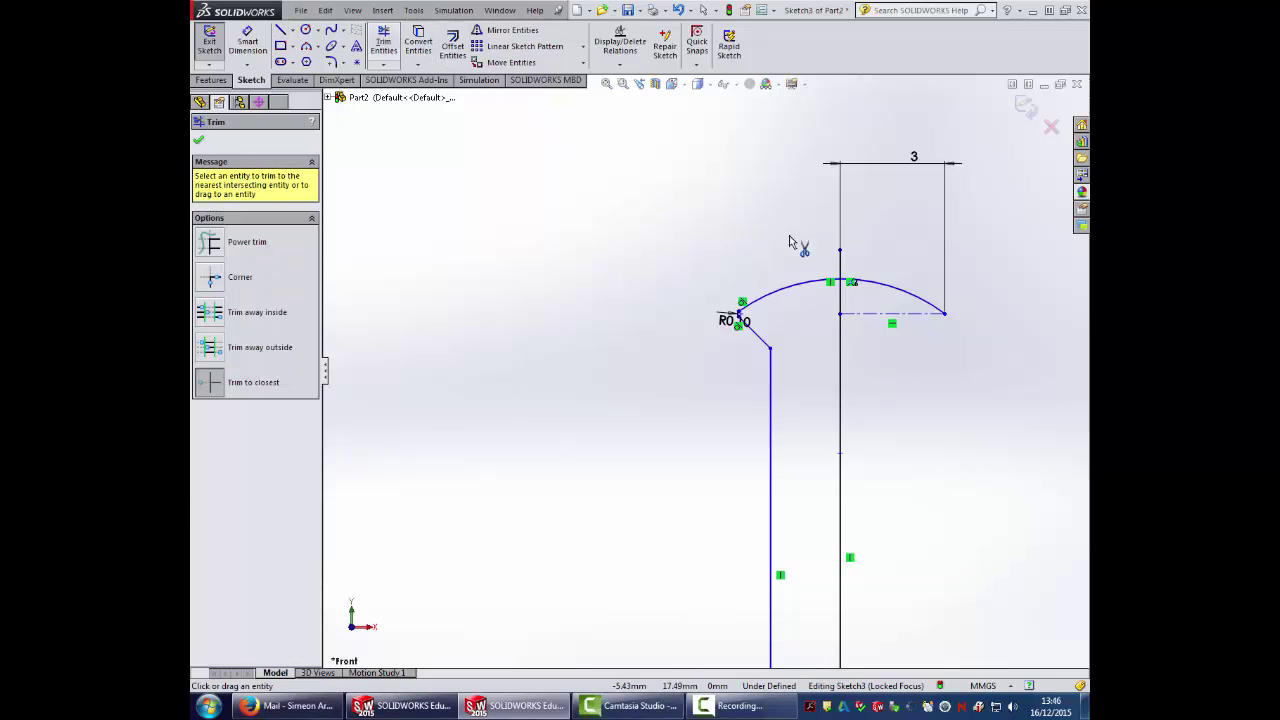
scroll(790, 265, up, 3)
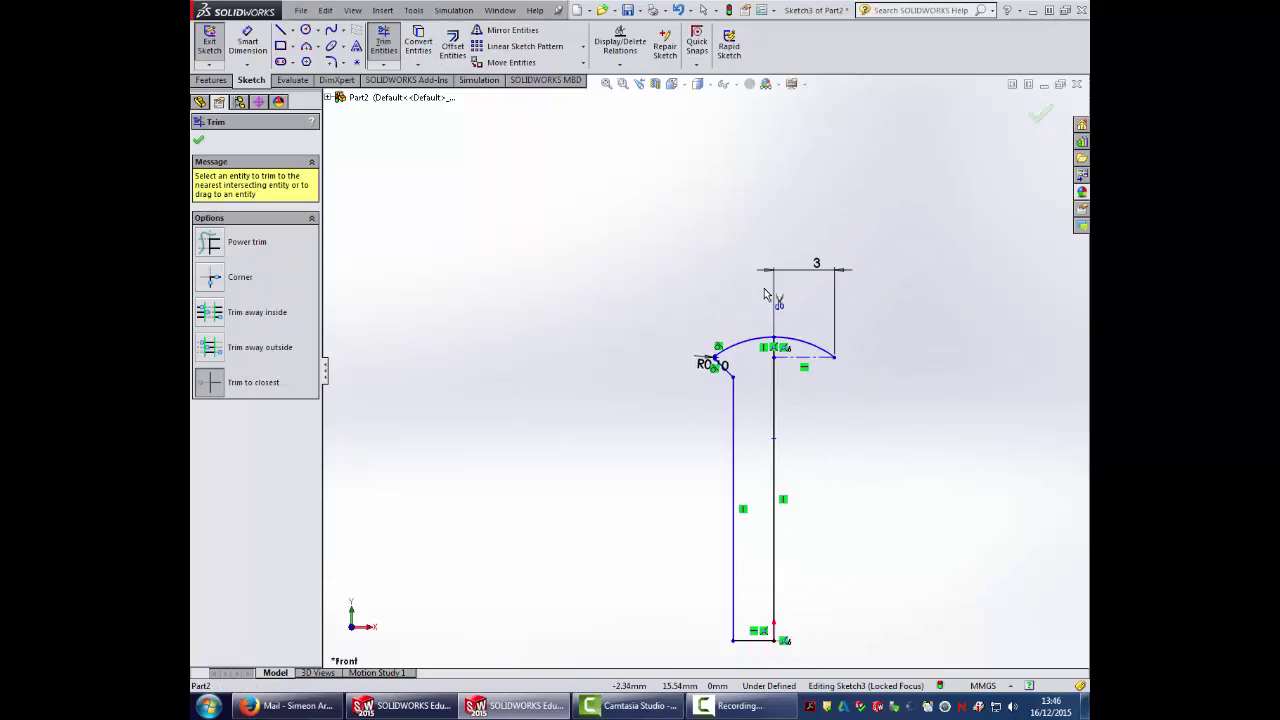
scroll(770, 290, down, 2)
click(826, 381)
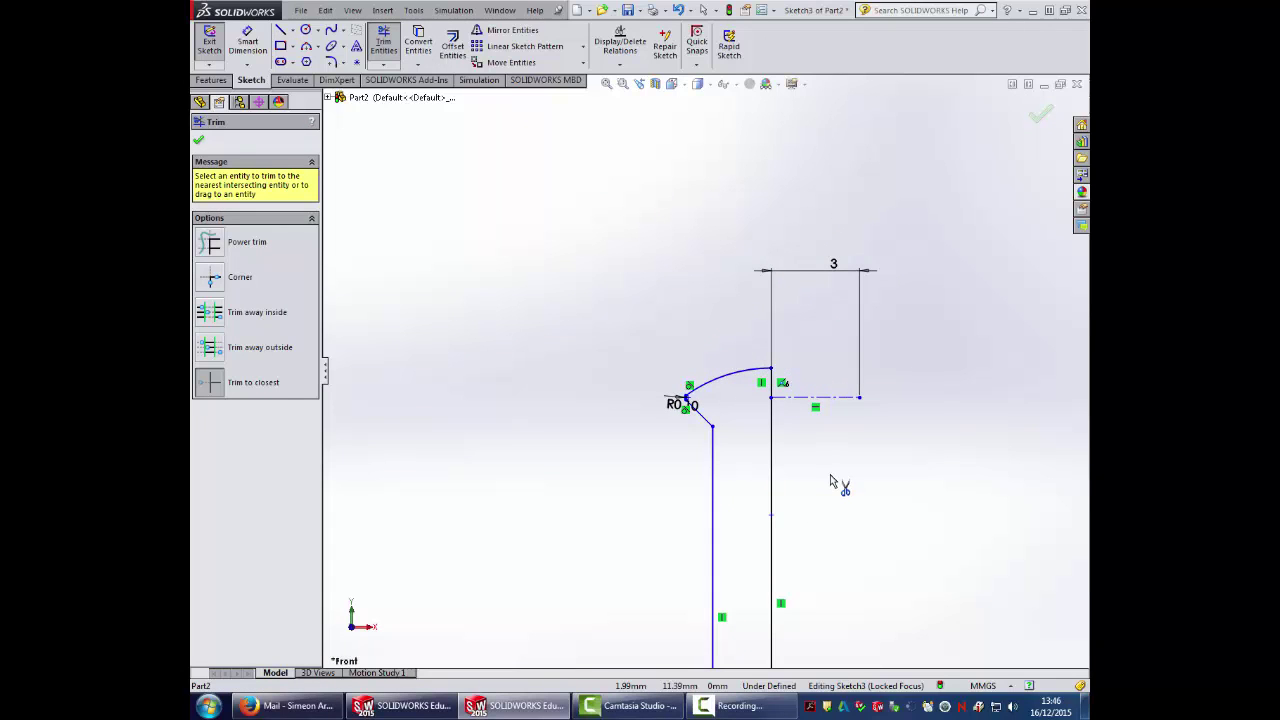
scroll(834, 478, up, 1)
scroll(832, 476, up, 1)
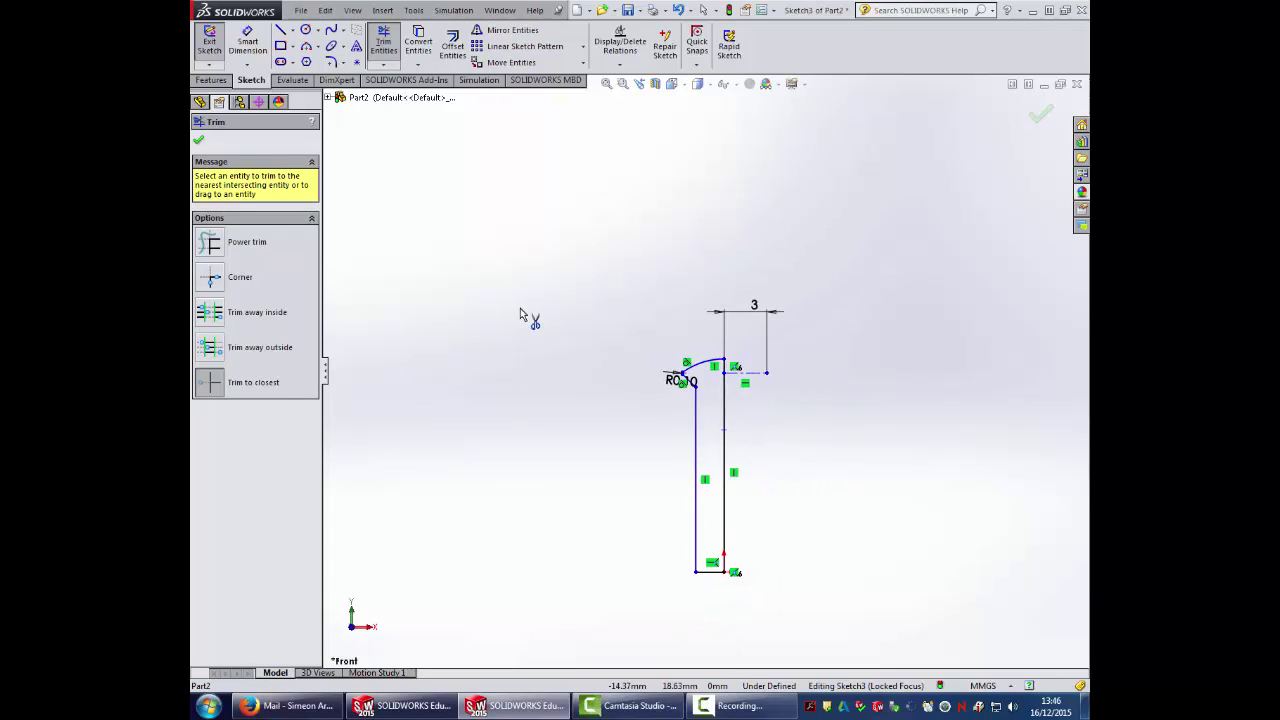
click(199, 142)
click(211, 80)
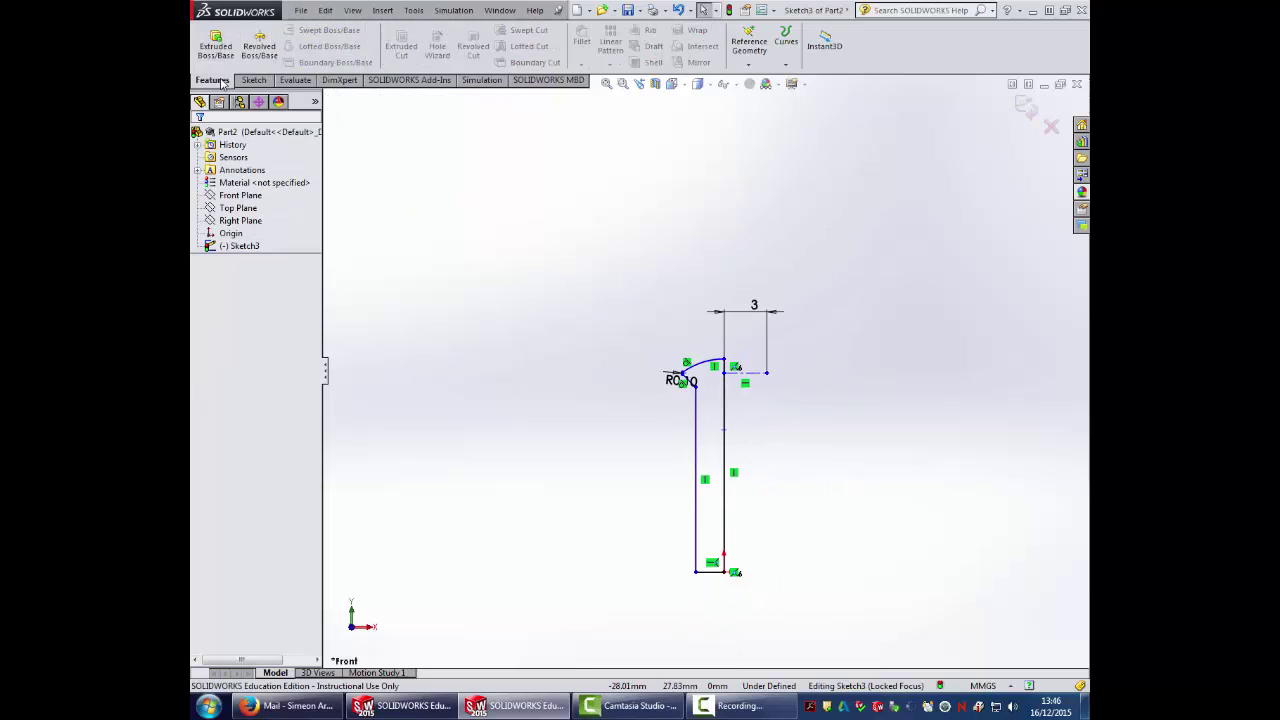
click(259, 46)
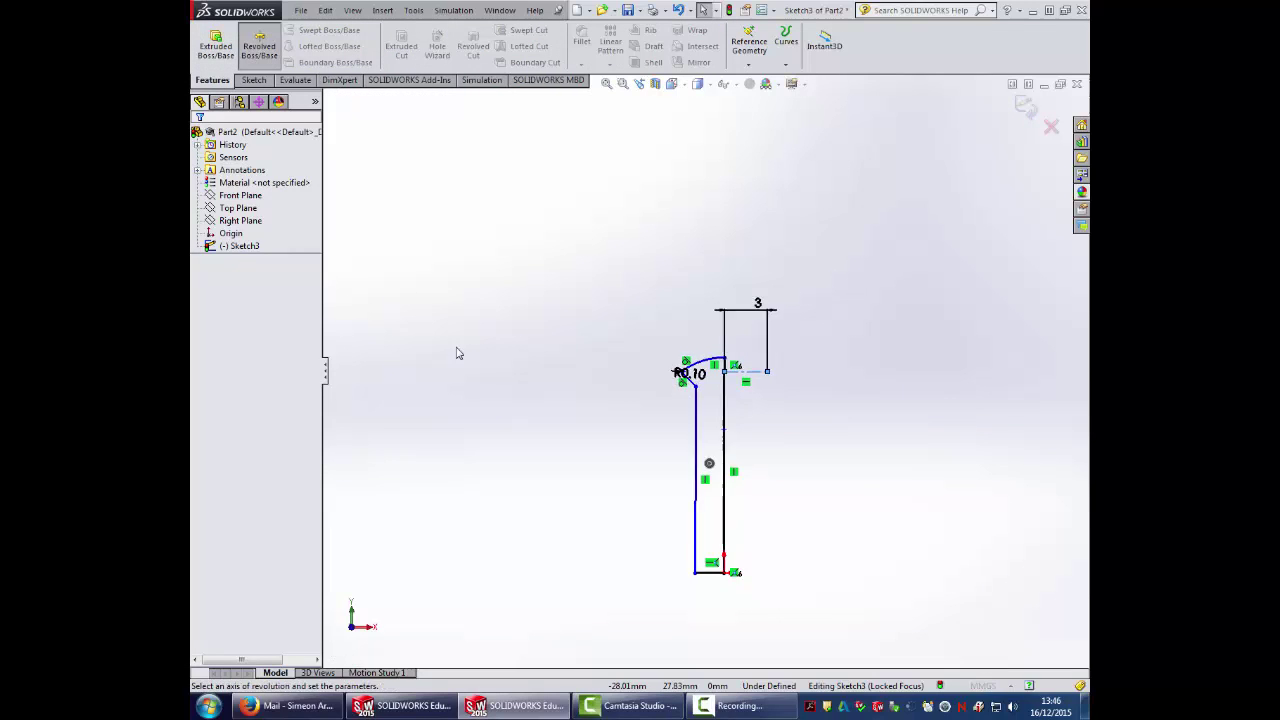
click(717, 358)
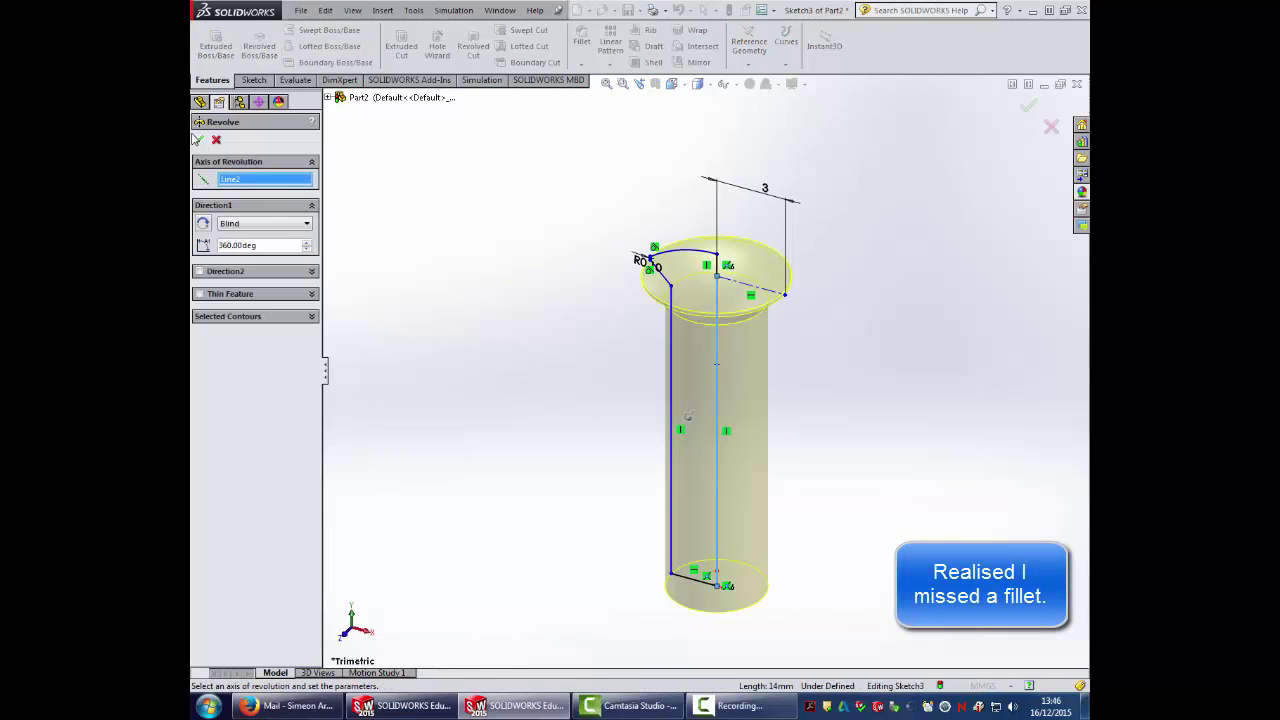
click(216, 143)
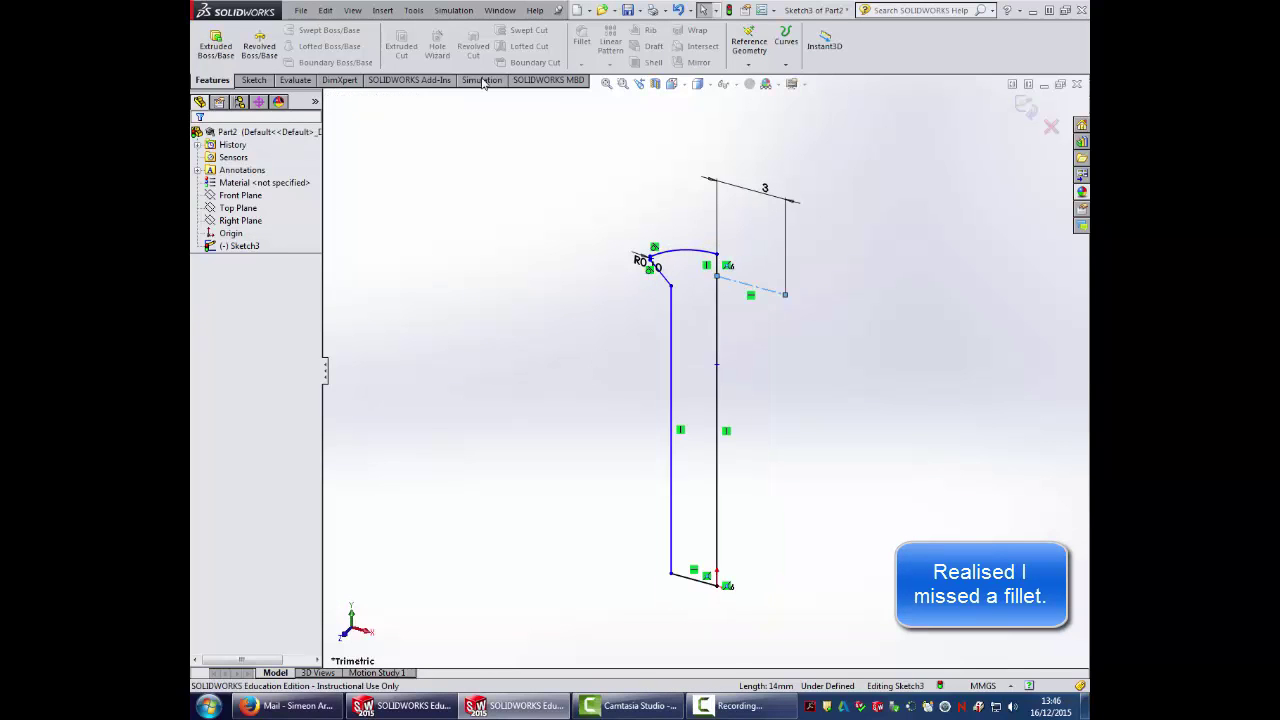
click(257, 80)
Round the shank's bottom-left corner with a 0.20 mm sketch fillet
click(331, 62)
click(670, 557)
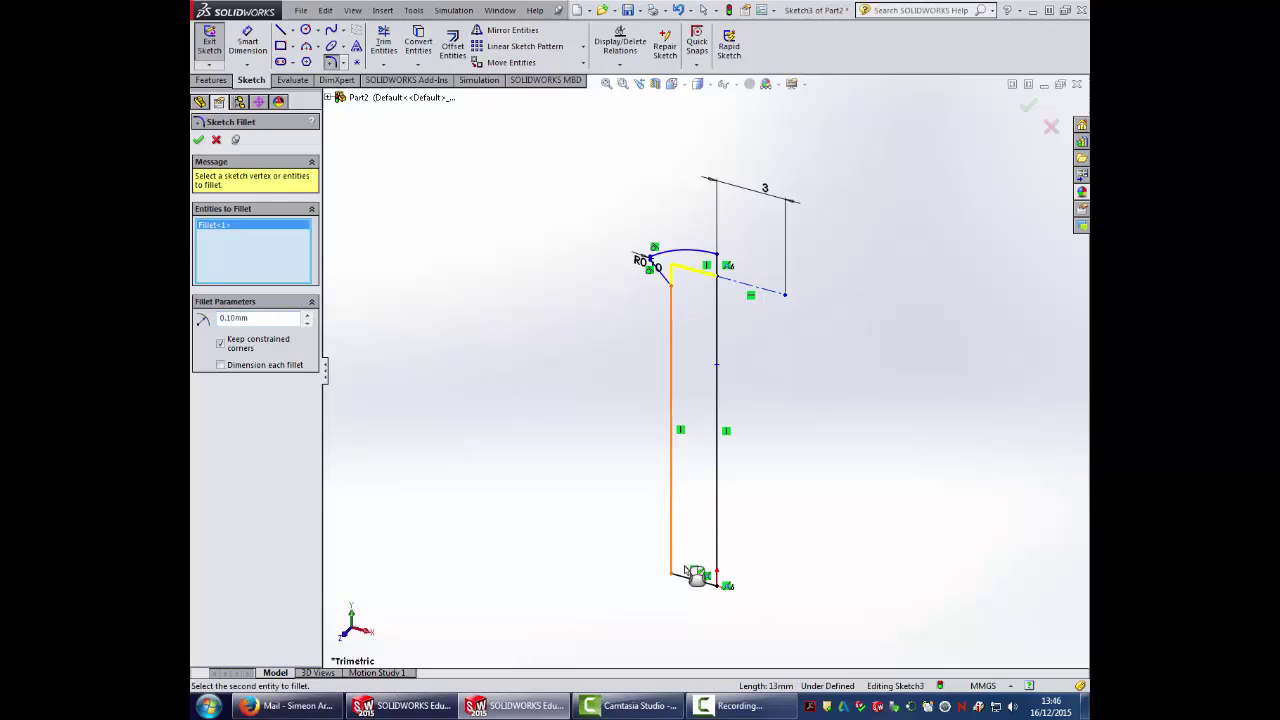
click(686, 571)
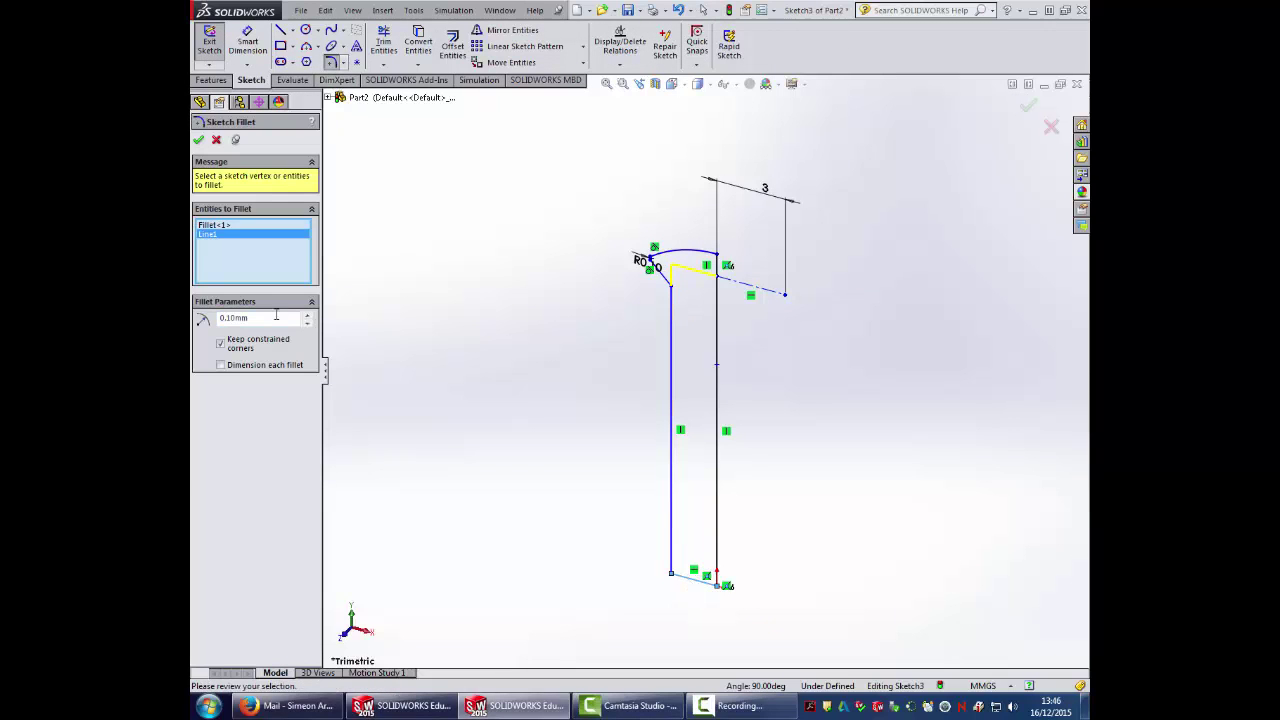
text(1)
click(233, 232)
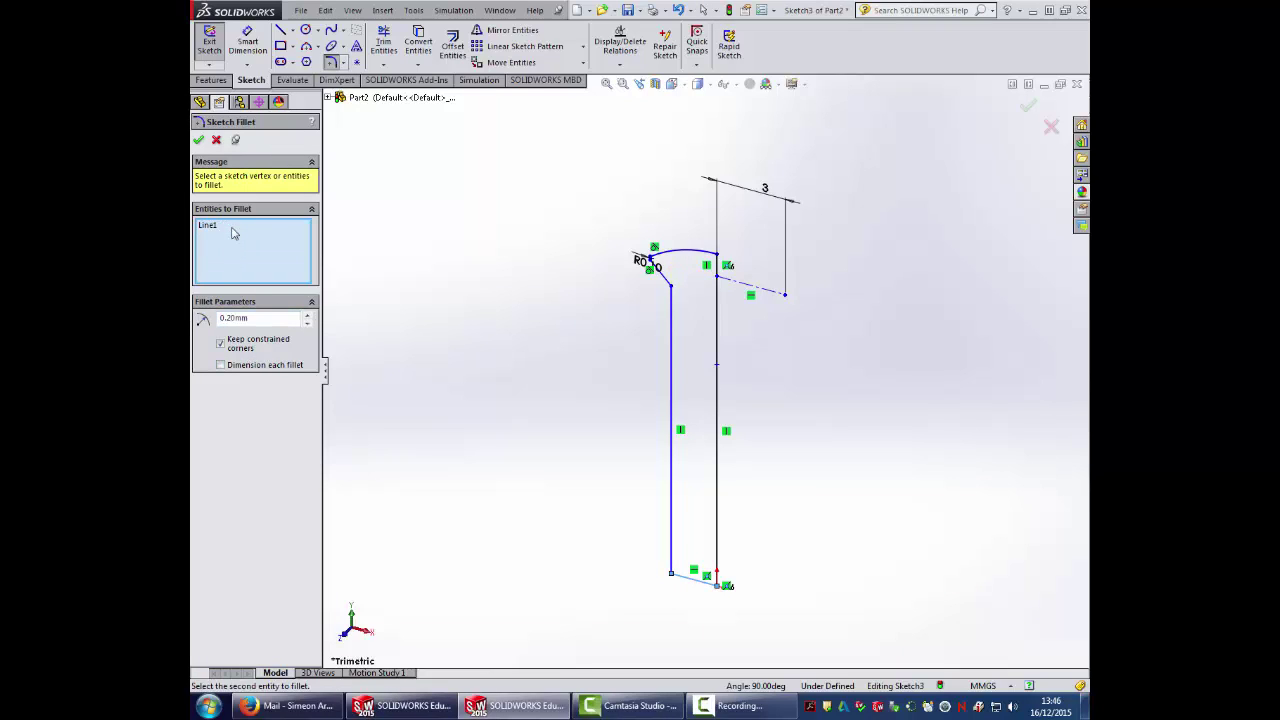
click(672, 546)
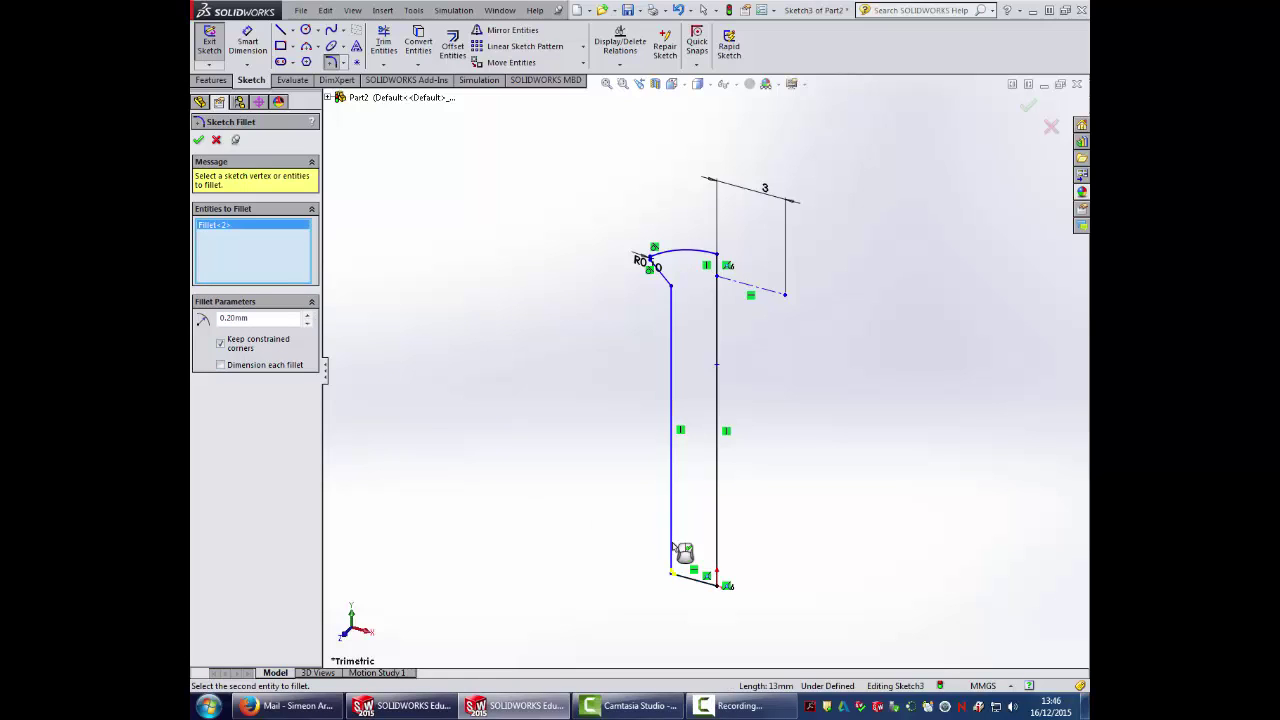
click(198, 140)
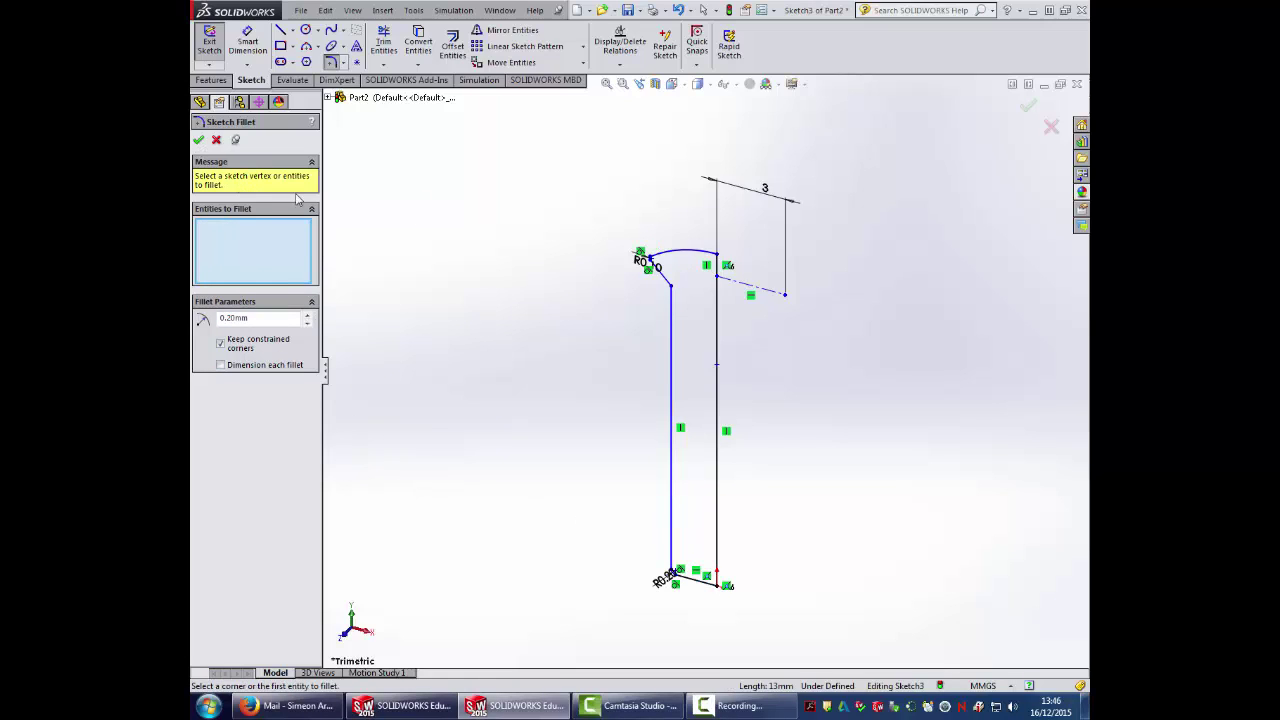
Revolve the profile 360° about the centre line to create Revolve1
click(211, 80)
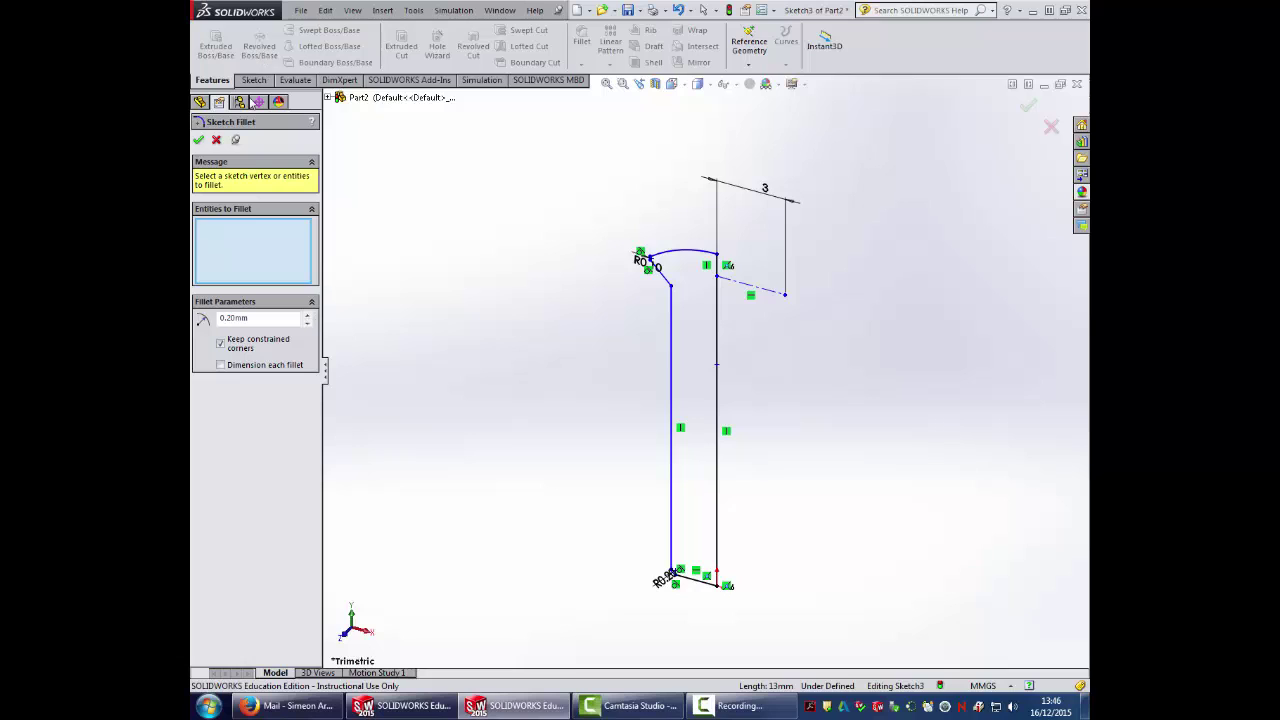
click(199, 140)
click(259, 46)
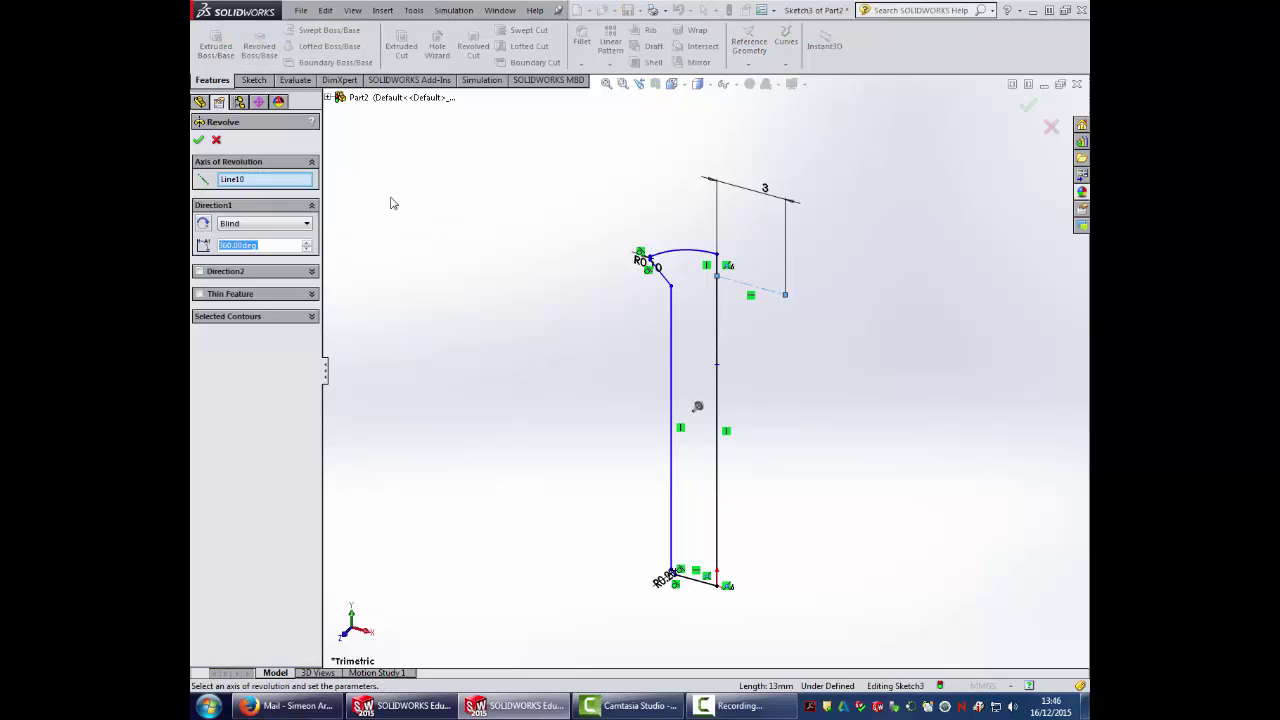
click(720, 324)
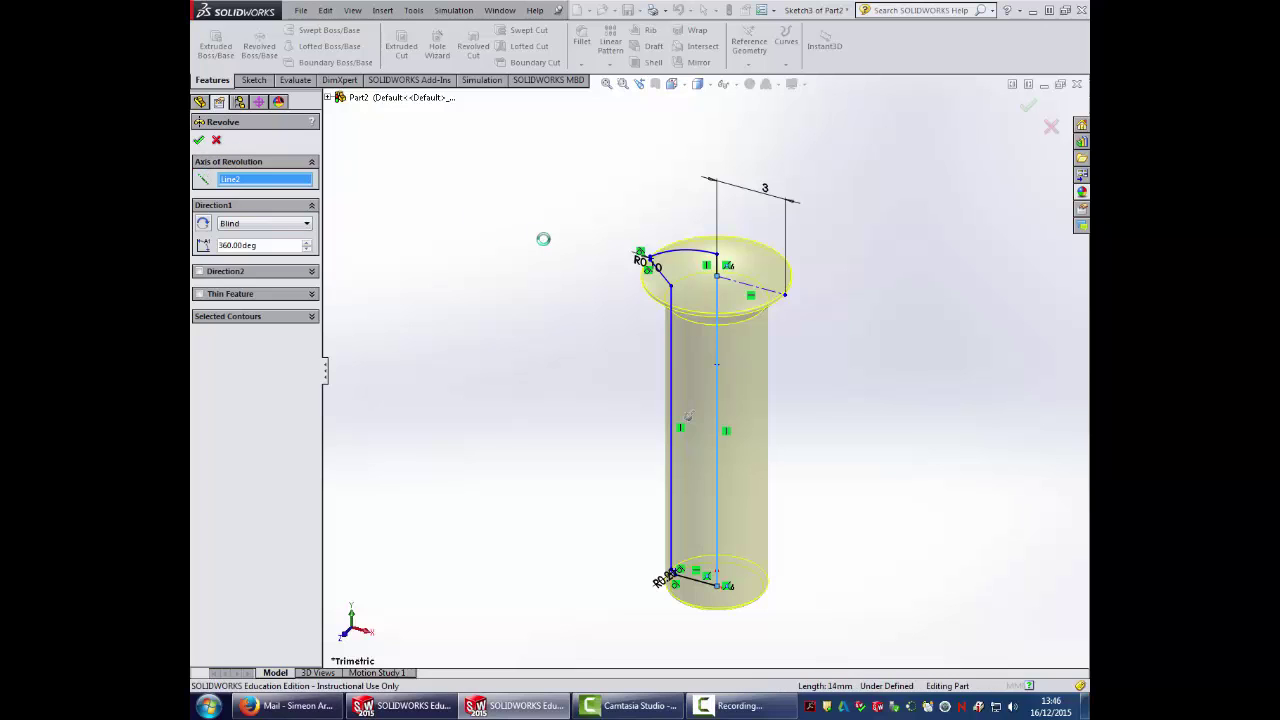
key(Return)
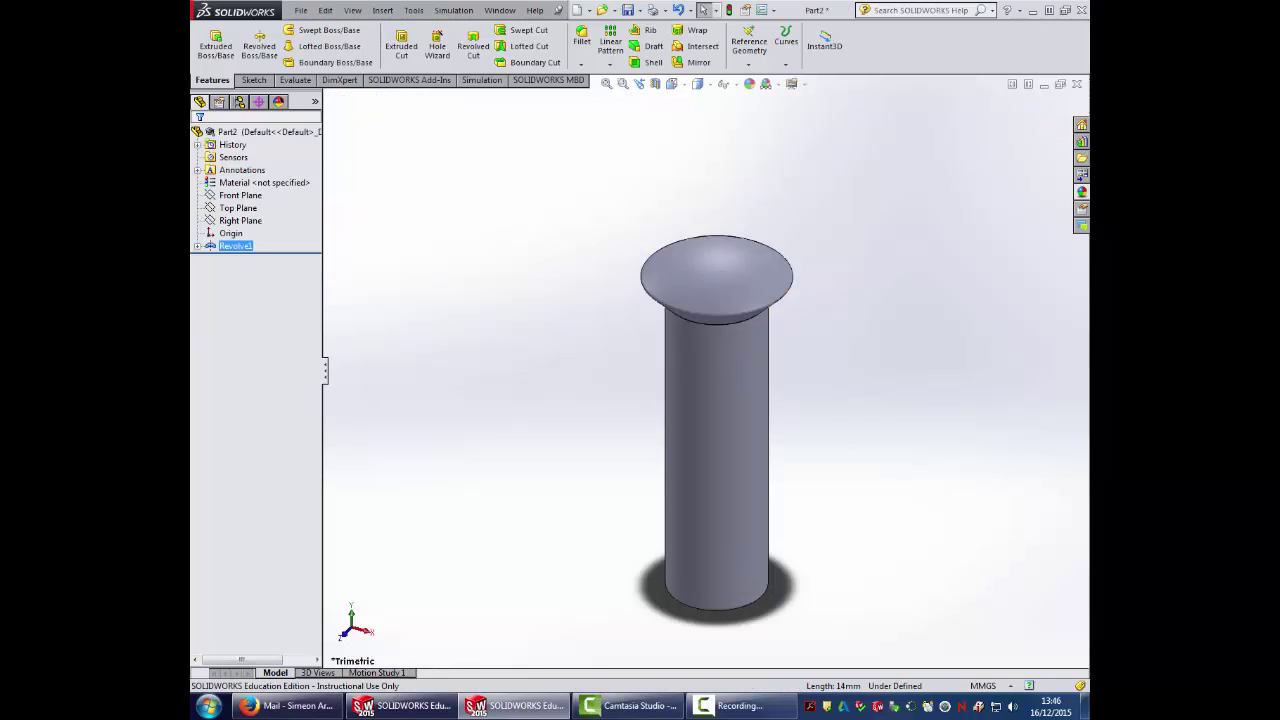
key(F10)
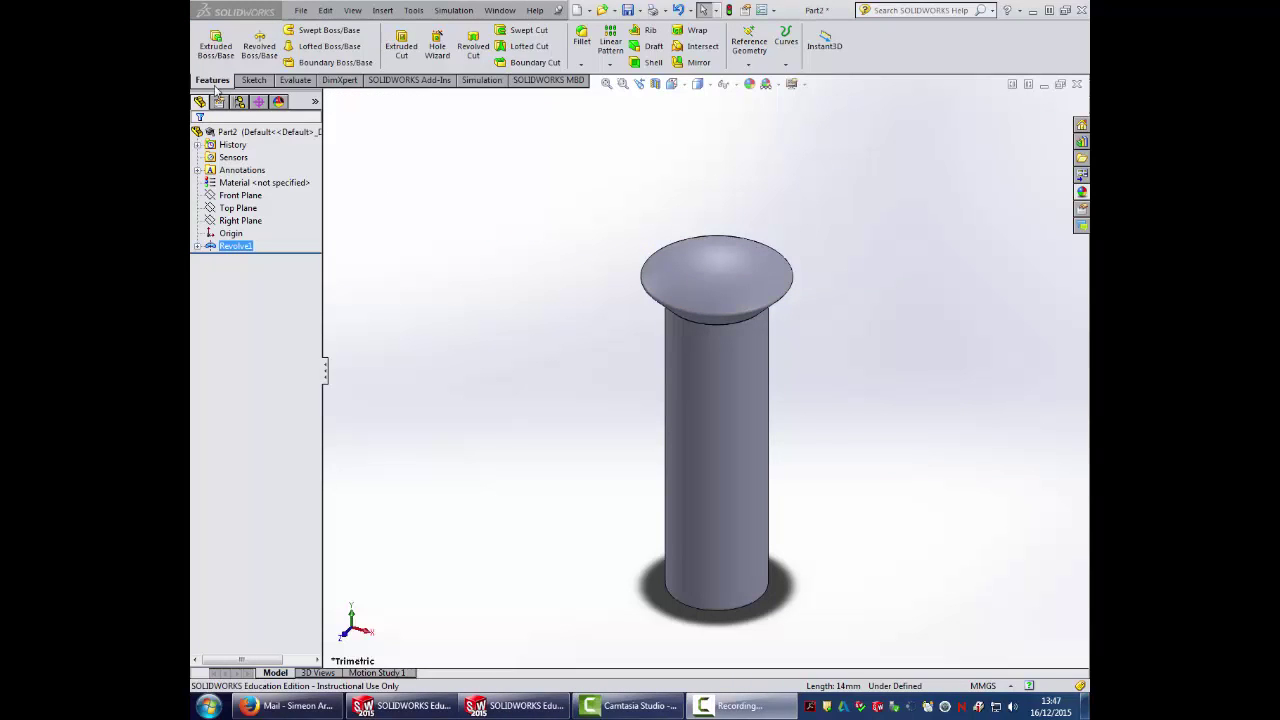
click(254, 80)
In a 3D sketch, create a reference plane offset from the Top Plane
click(209, 40)
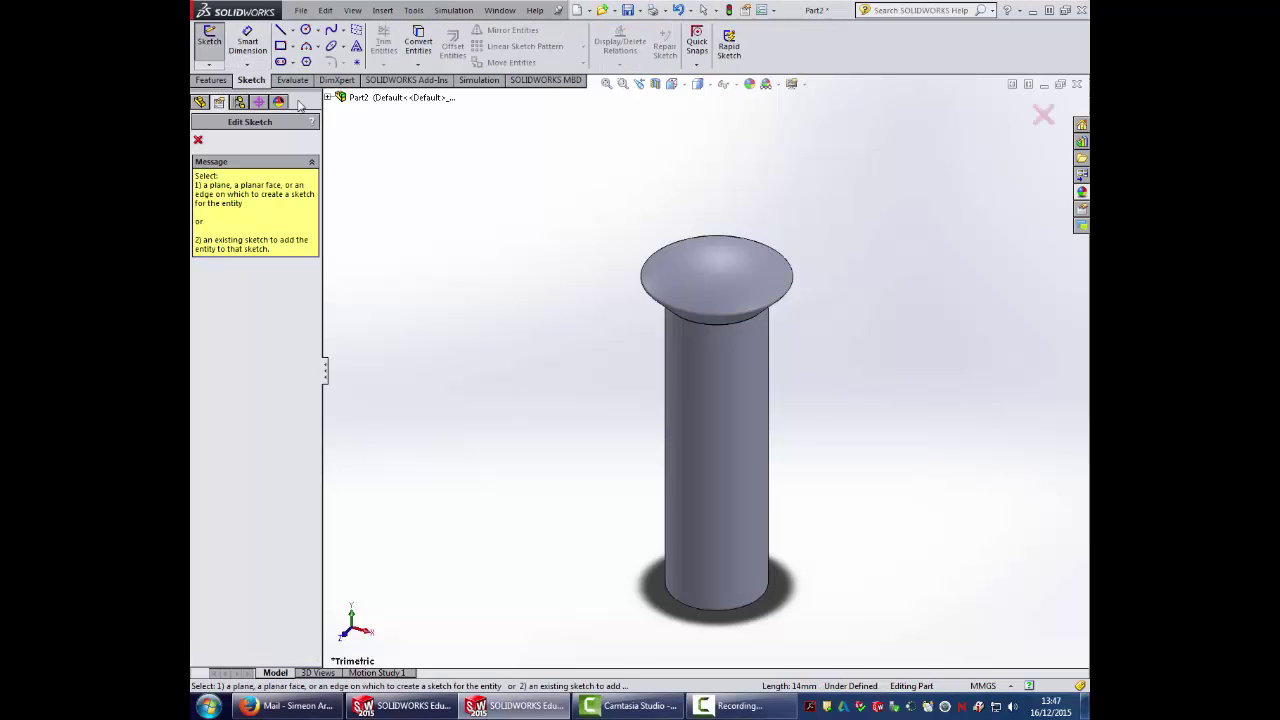
click(328, 98)
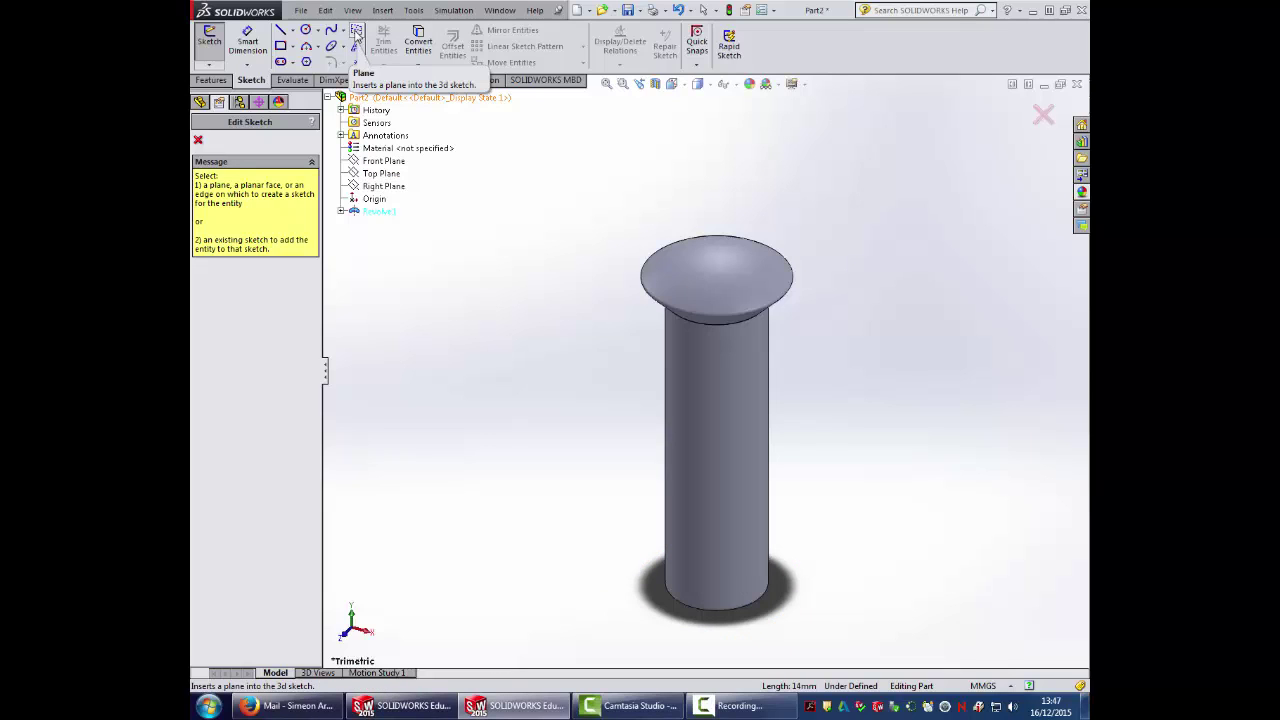
click(356, 36)
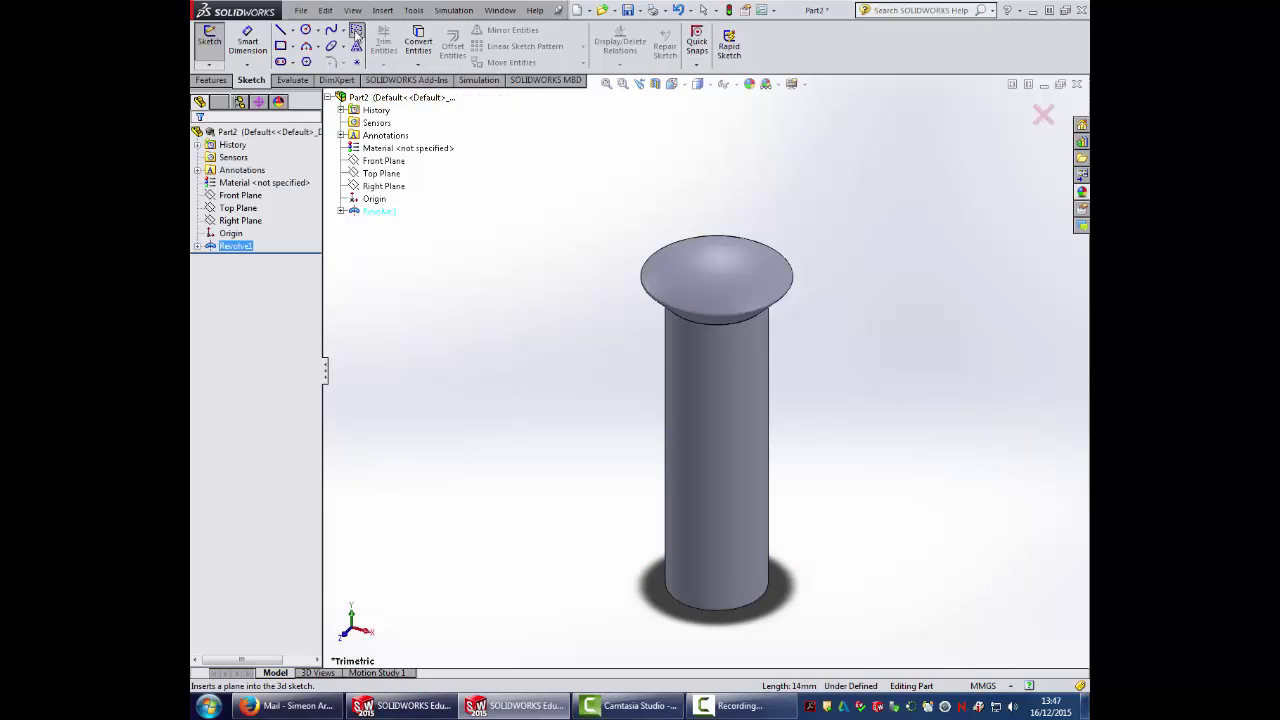
click(383, 174)
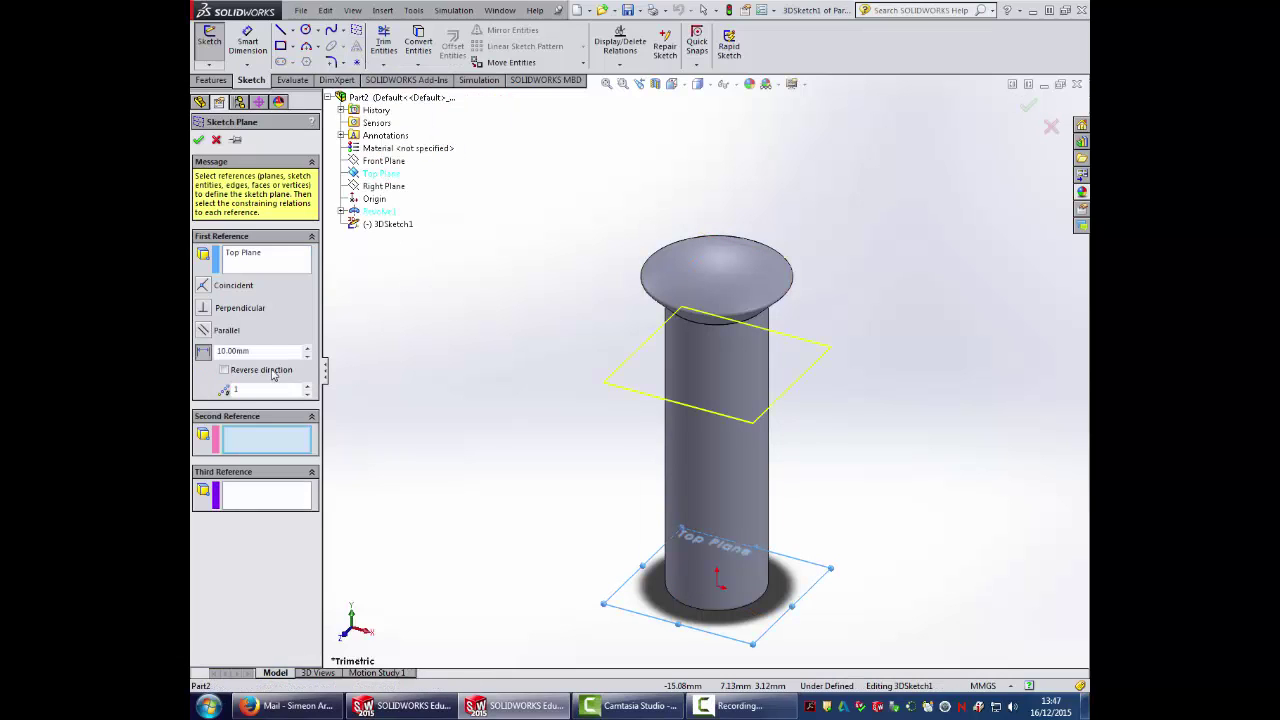
click(204, 351)
key(Return)
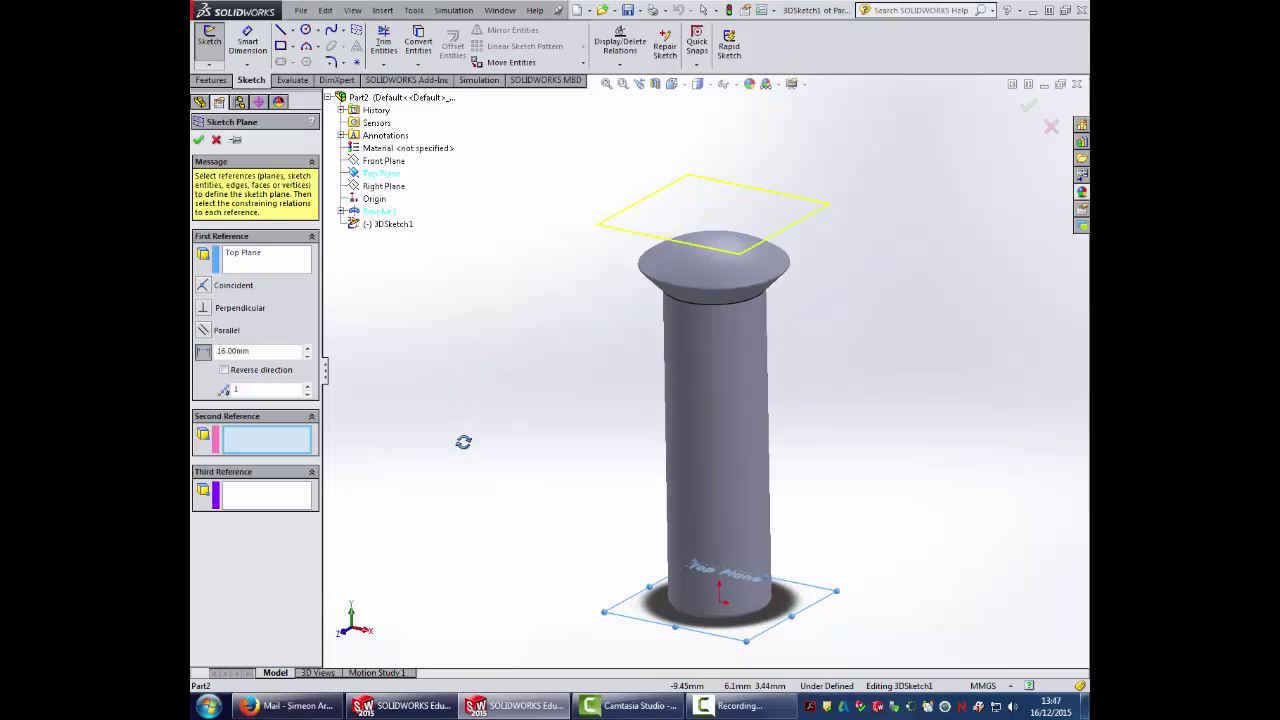
Set Plane2's offset to 15 mm, confirm it, and exit the 3D sketch
middle_drag(463, 441, 461, 444)
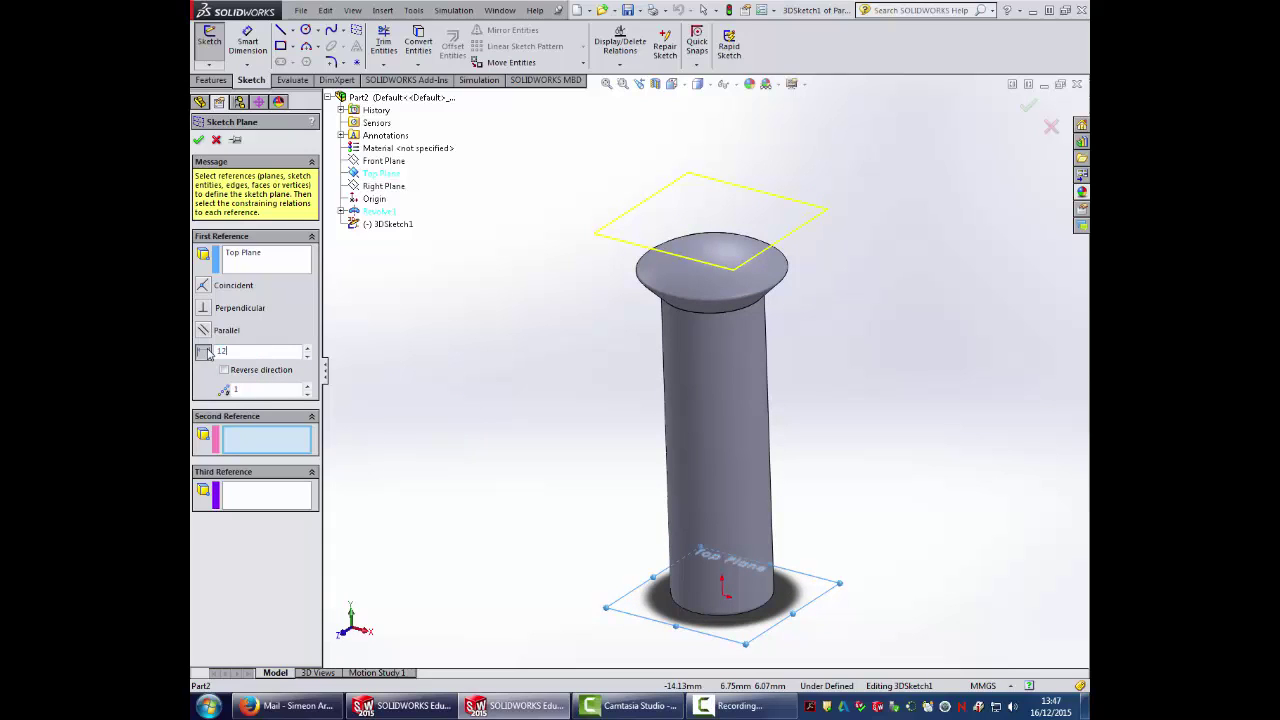
middle_drag(494, 432, 494, 386)
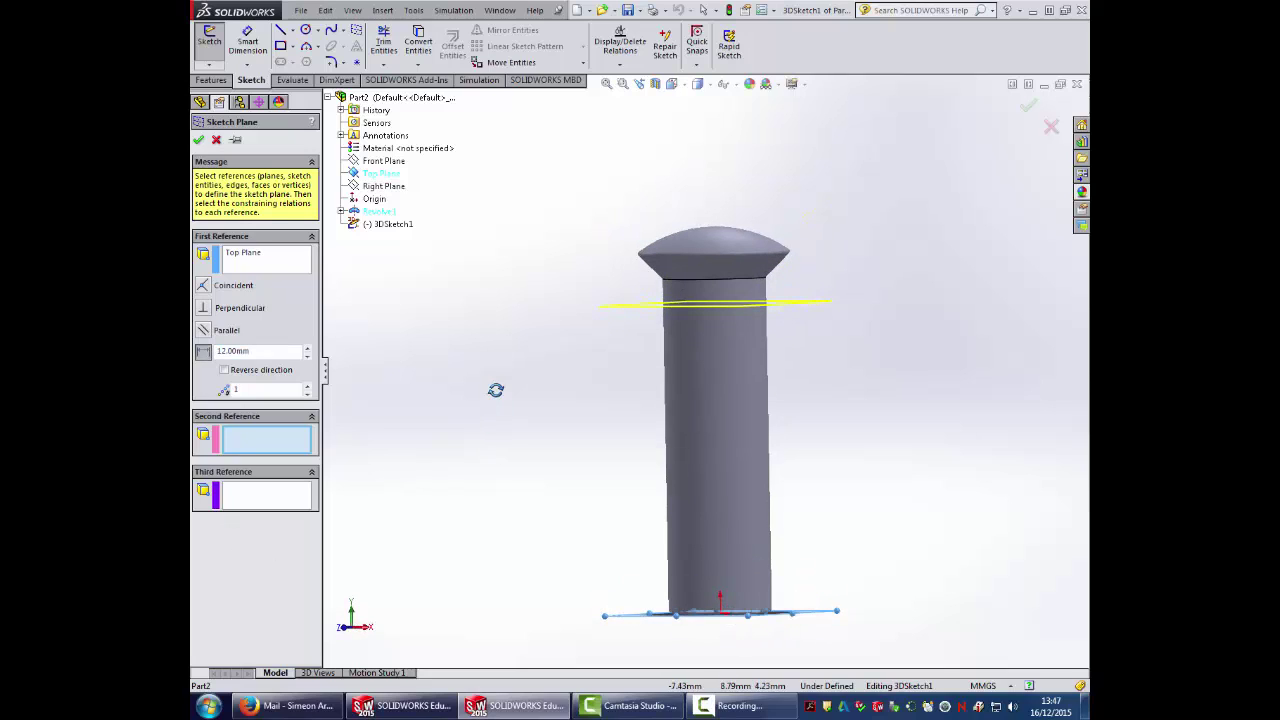
text(14)
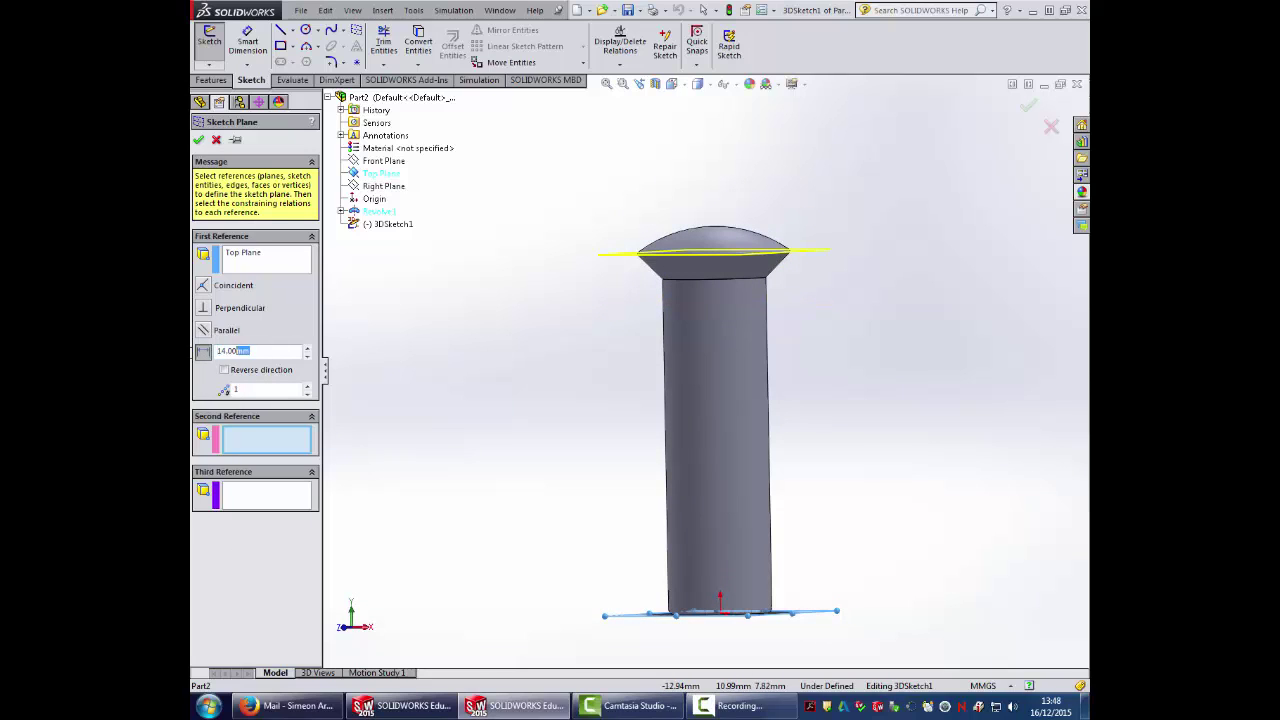
text(15)
key(Return)
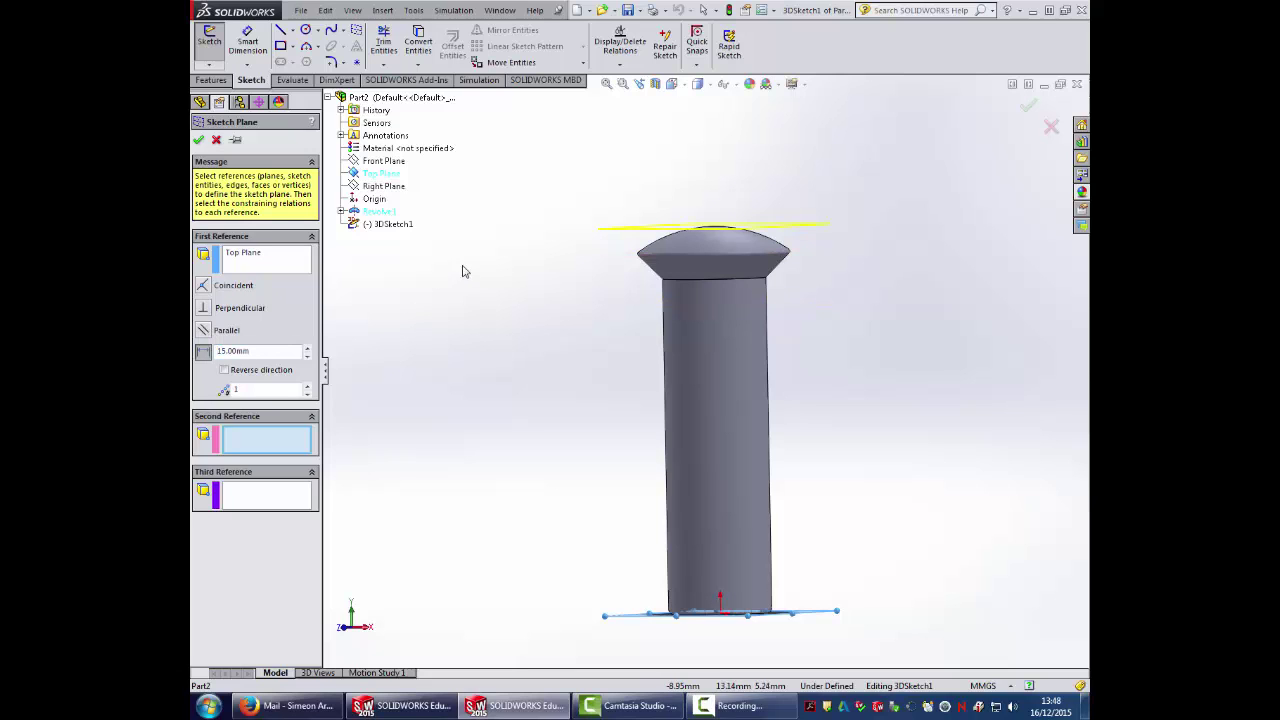
mouse_move(462, 271)
middle_down()
mouse_move(466, 300)
mouse_move(466, 263)
middle_up()
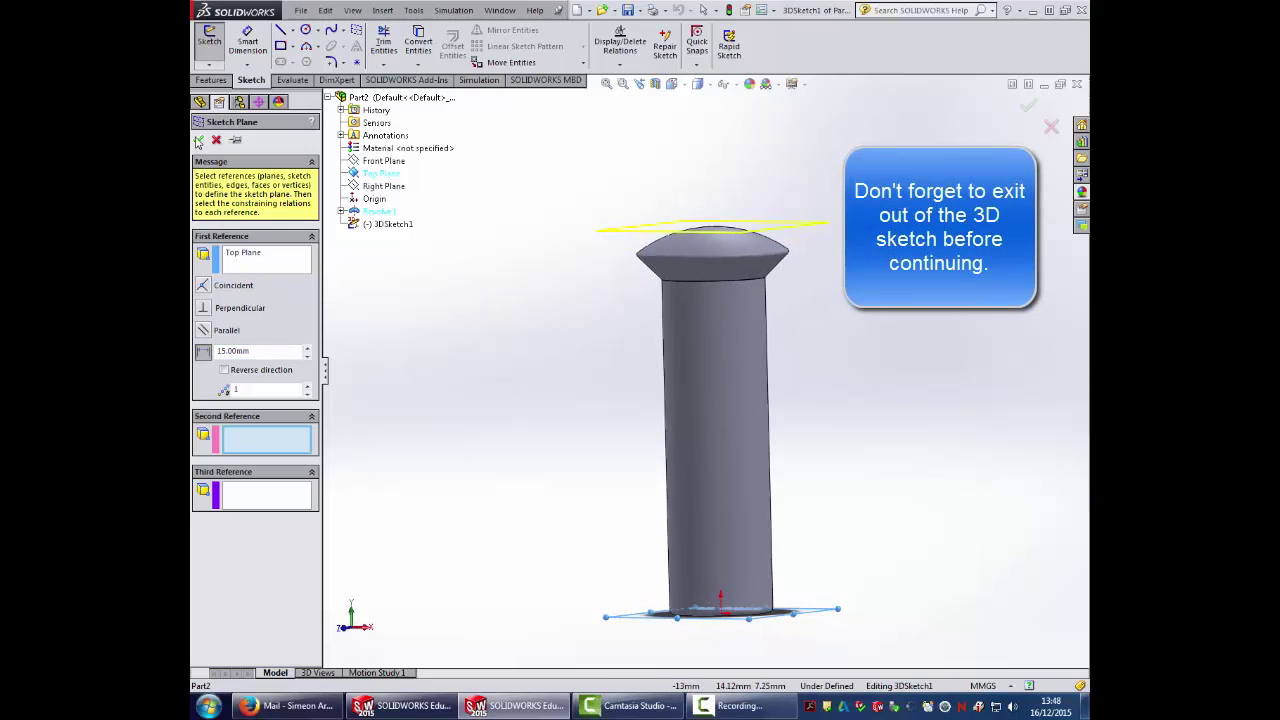
click(198, 141)
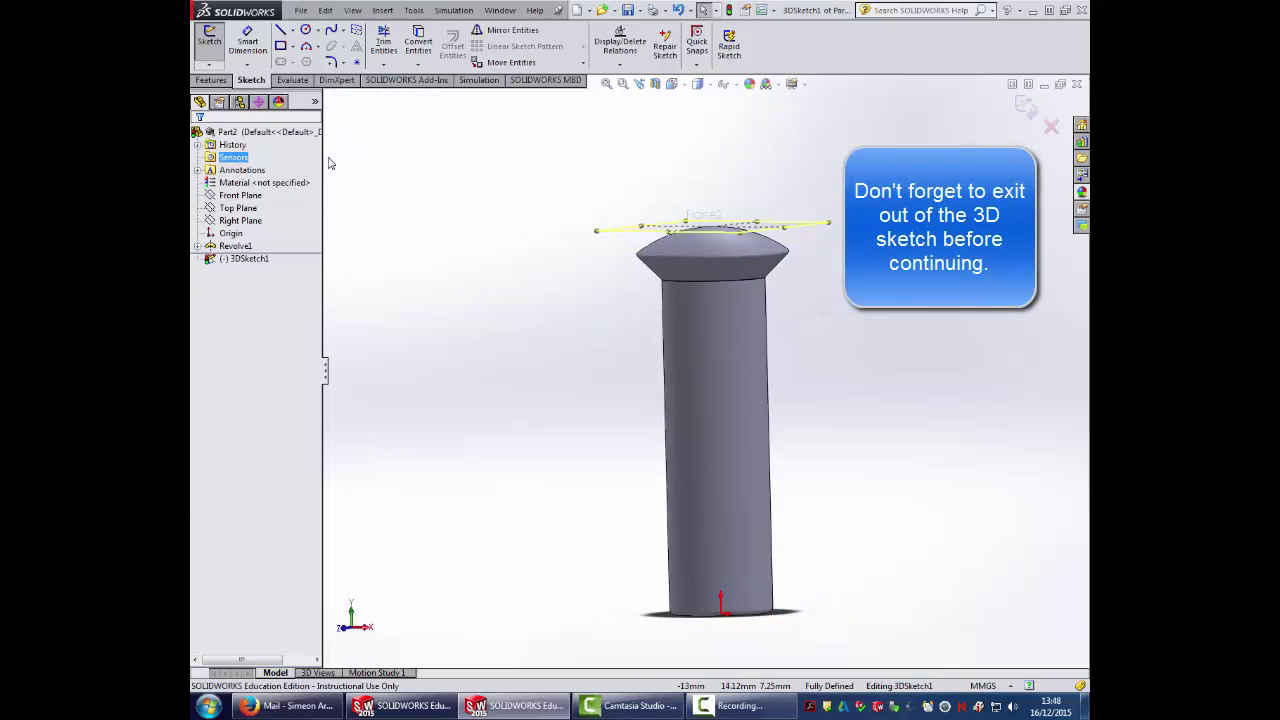
click(1028, 108)
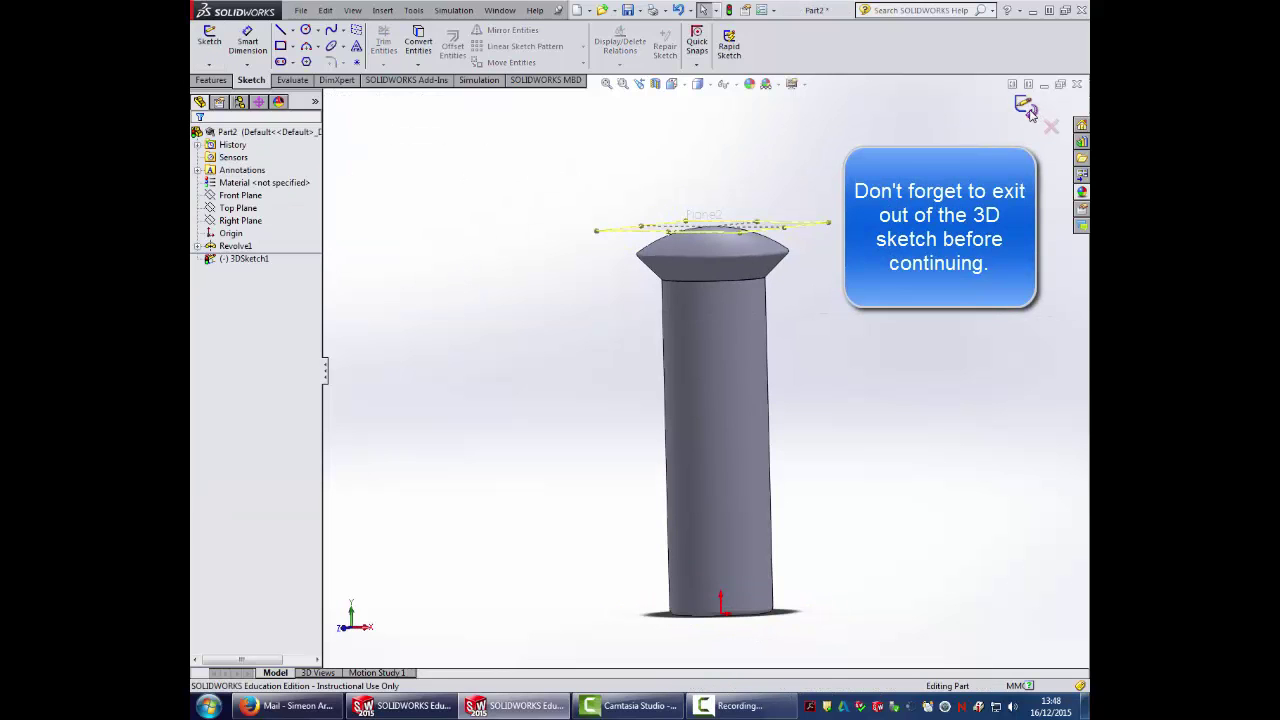
Start a sketch on Plane2 viewed from the Top
click(209, 40)
click(622, 228)
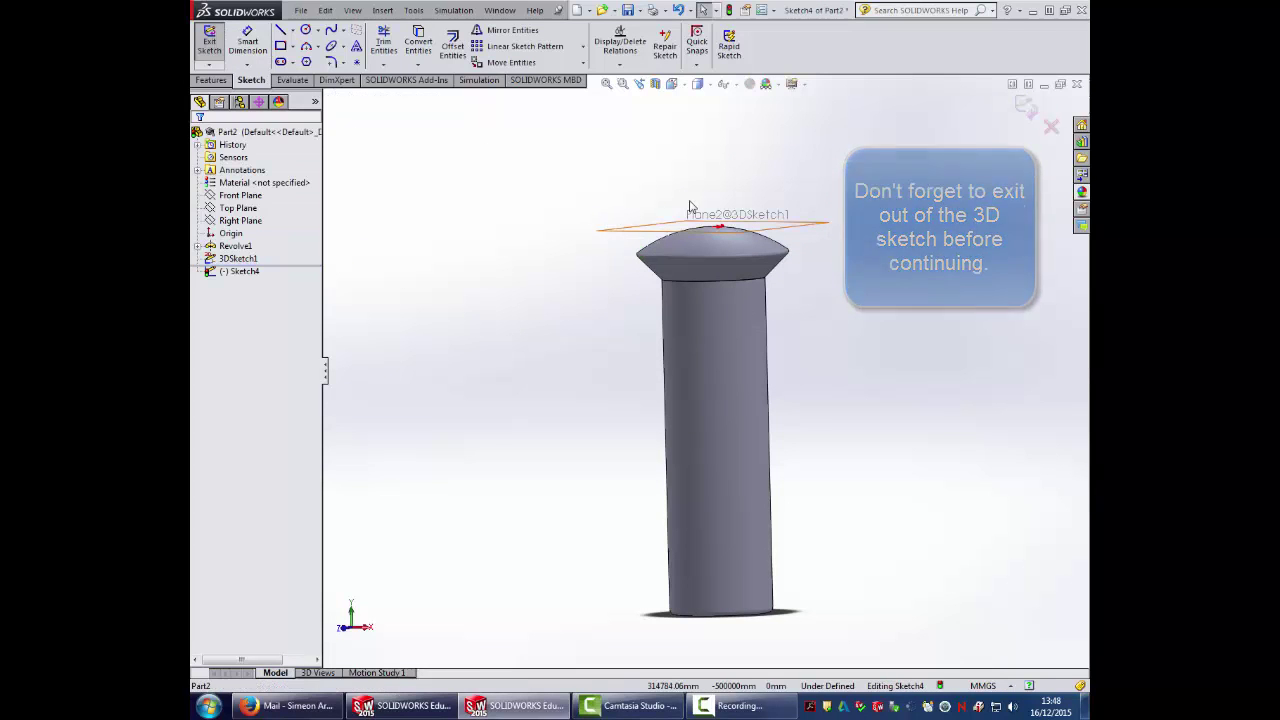
click(683, 86)
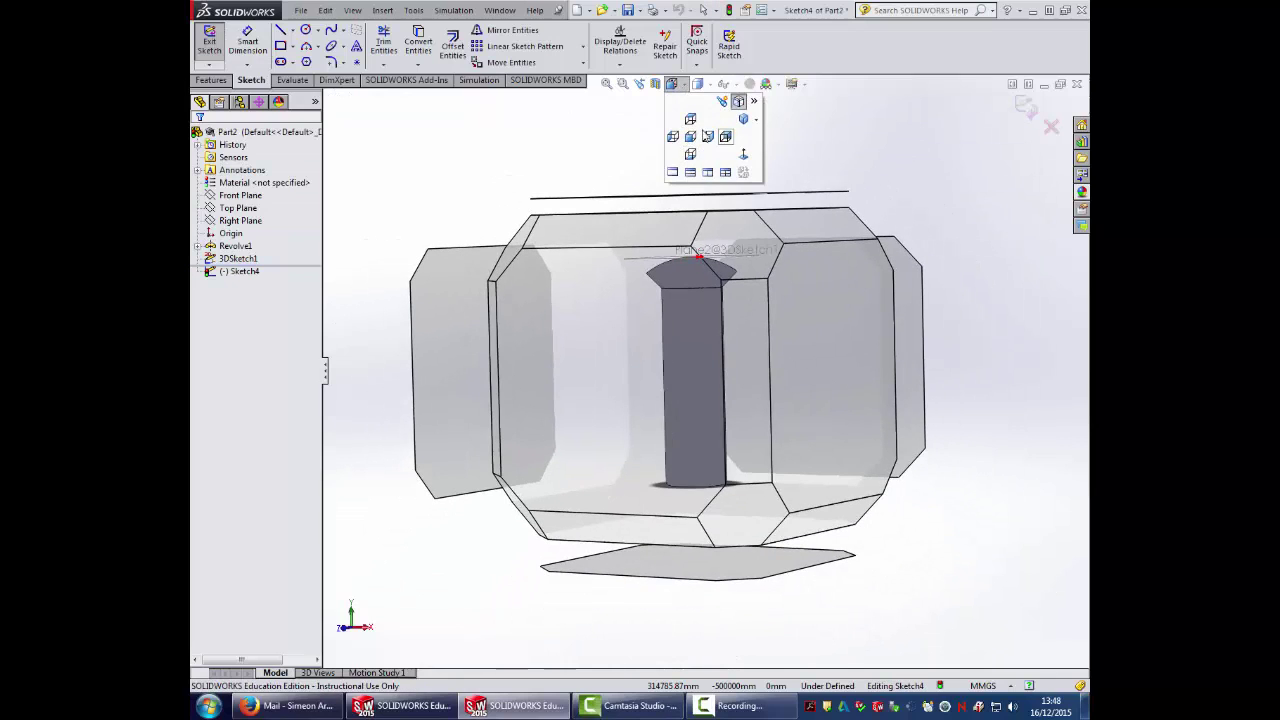
click(690, 119)
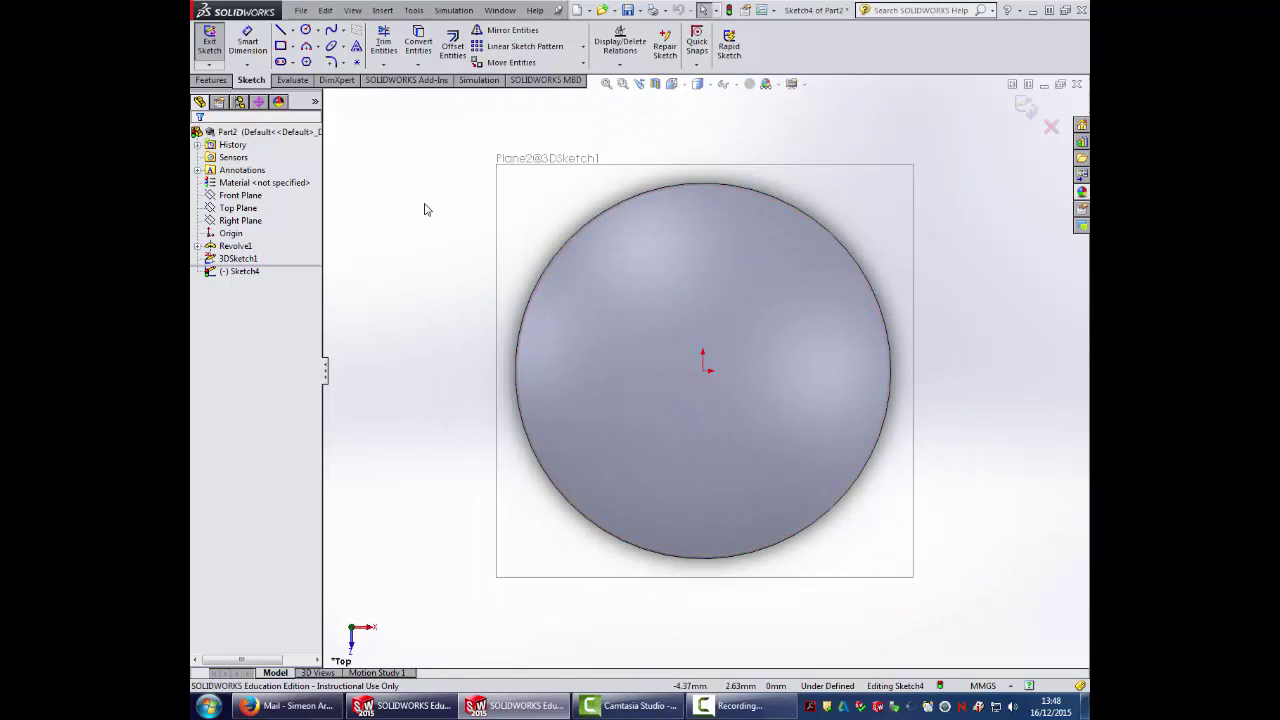
Draw a tall and a wide center rectangle from the origin forming a cross
click(291, 47)
click(315, 75)
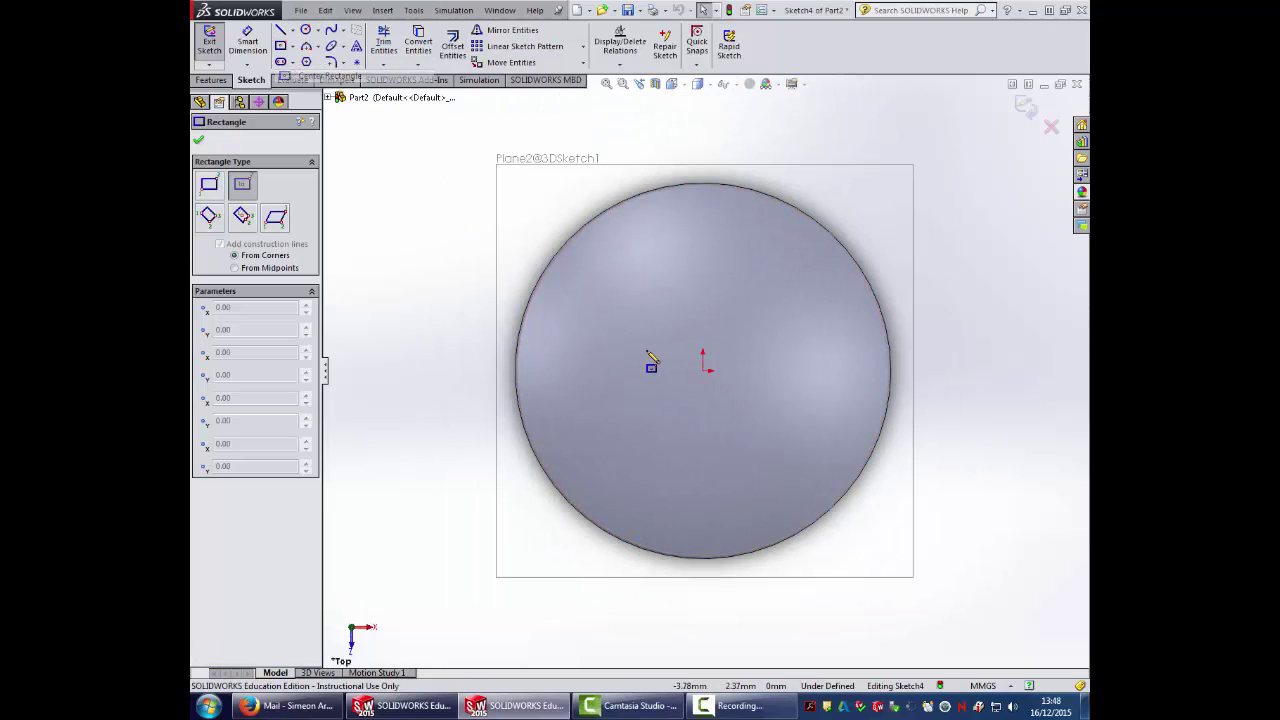
click(706, 370)
click(727, 237)
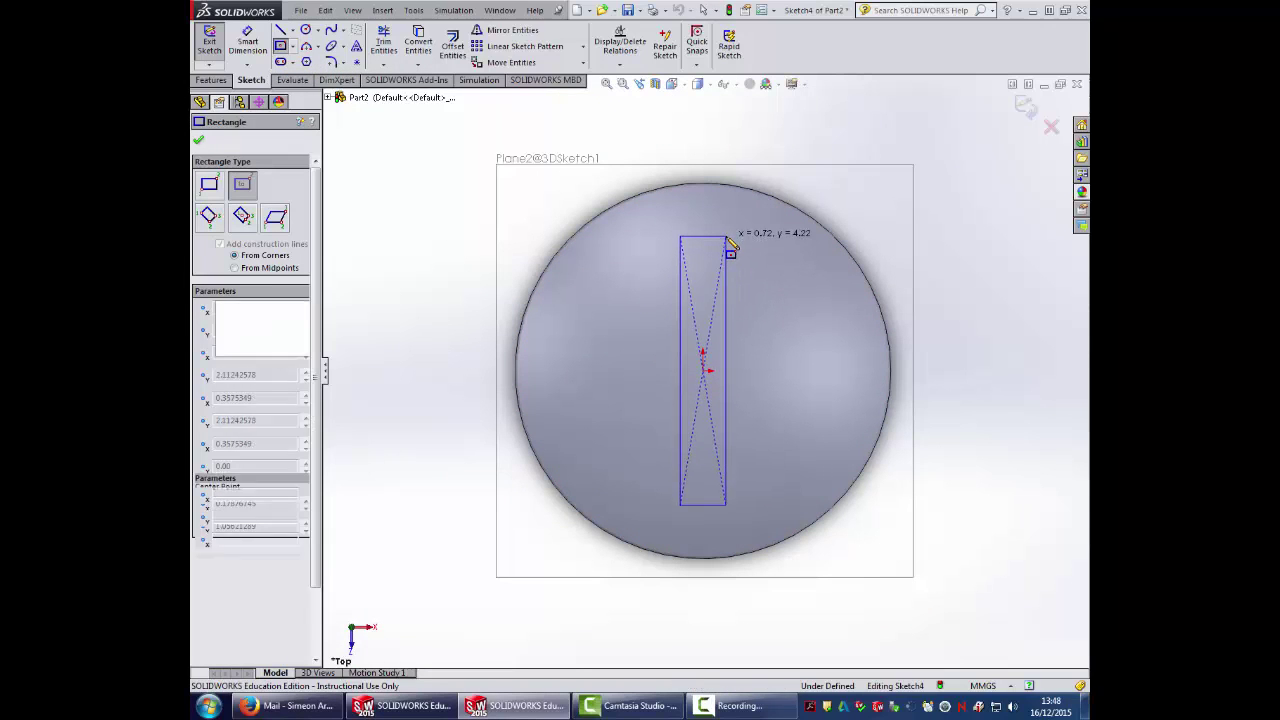
click(705, 371)
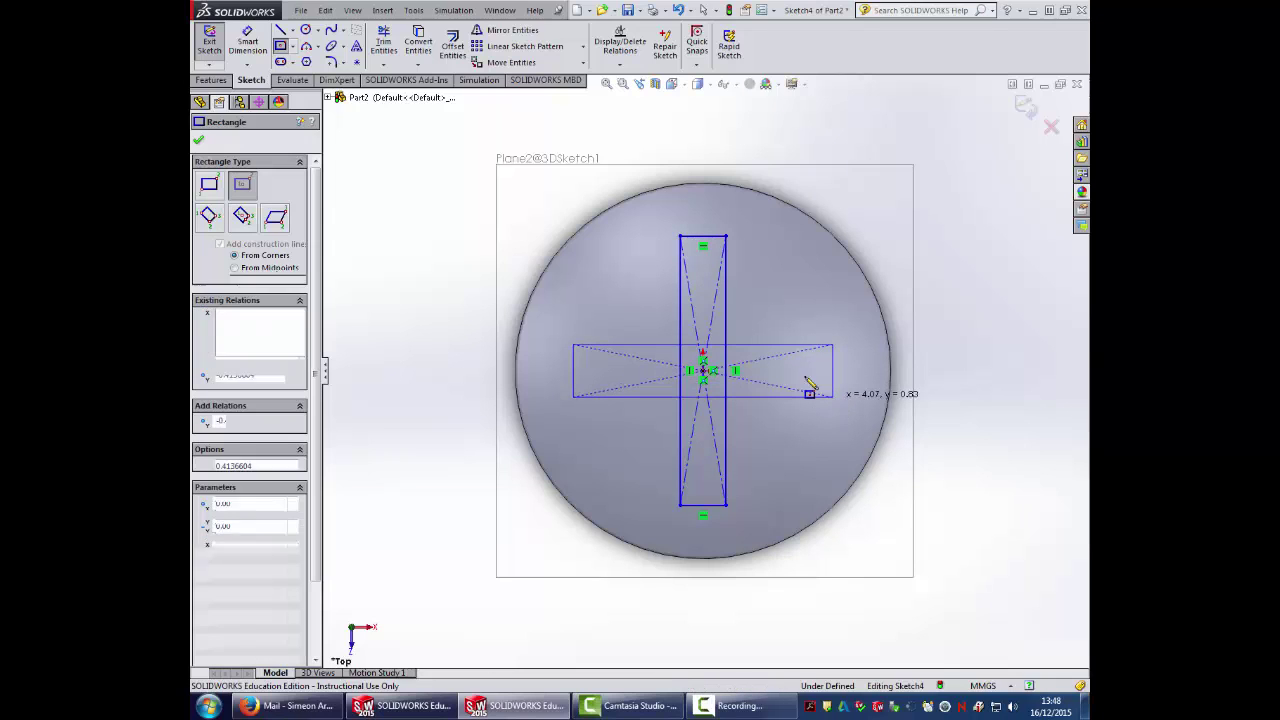
click(808, 383)
click(248, 48)
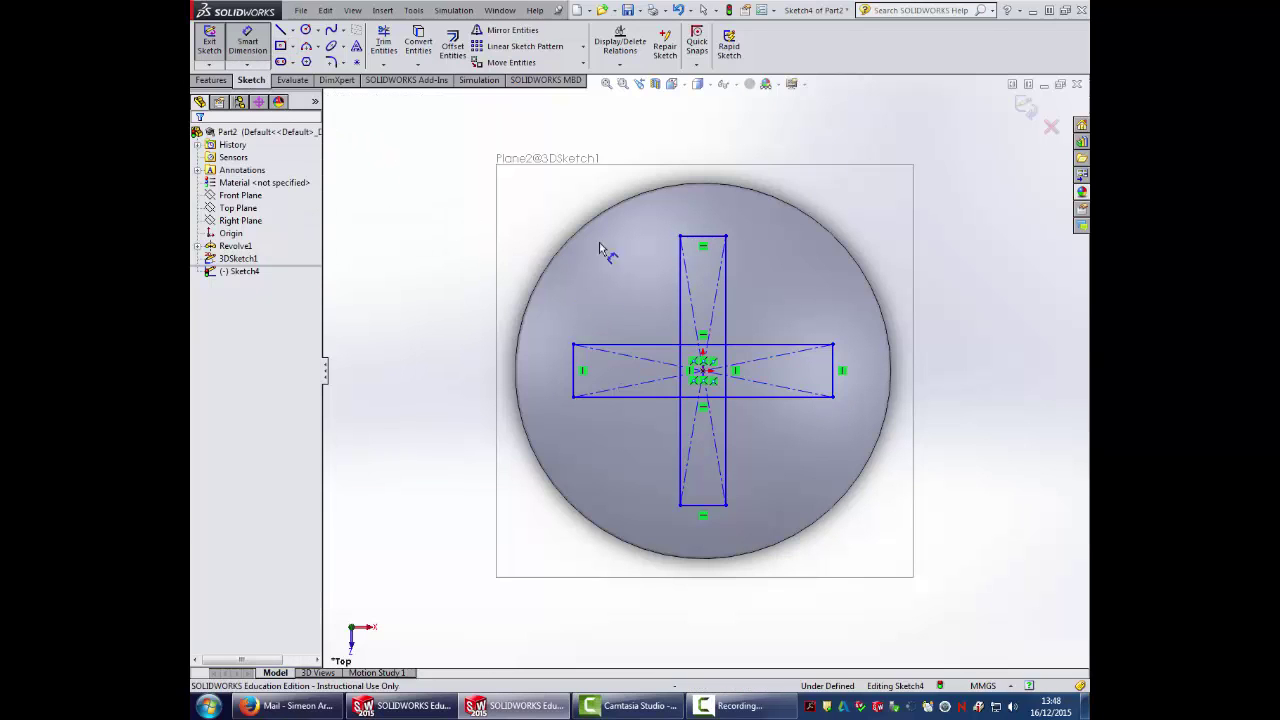
Dimension both cross bars 0.80 mm wide
click(703, 238)
click(714, 155)
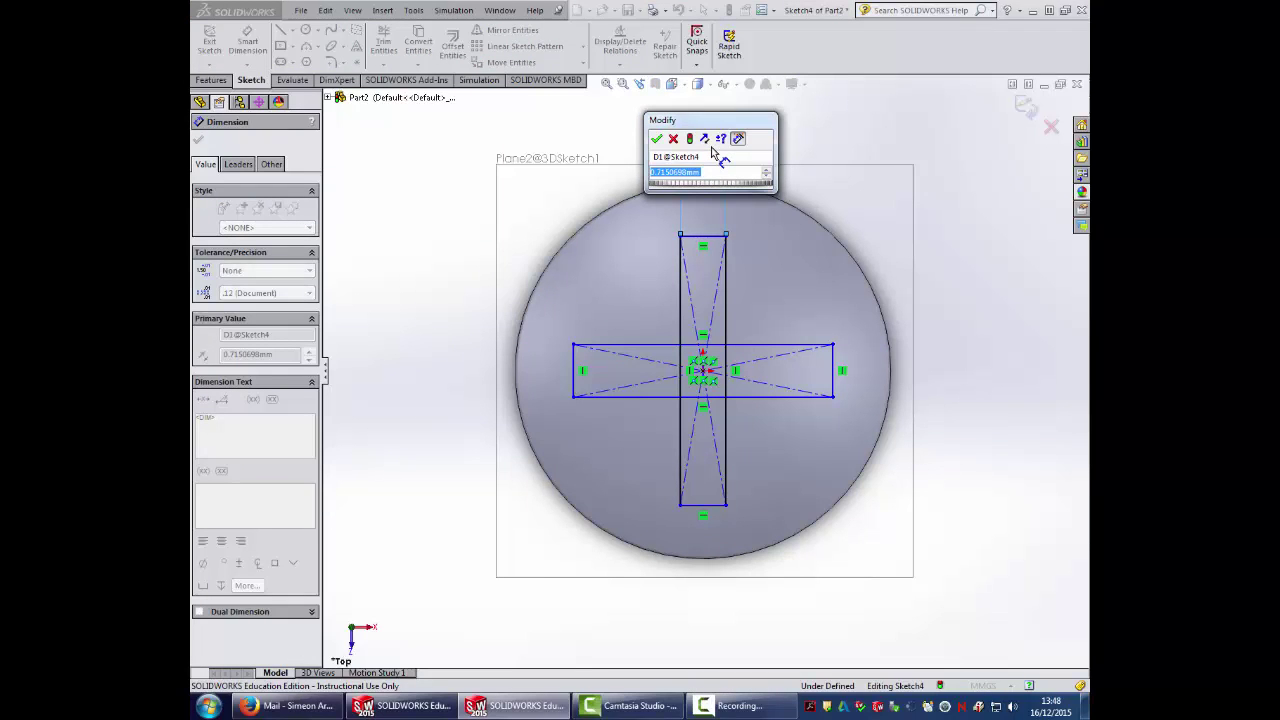
text(.8)
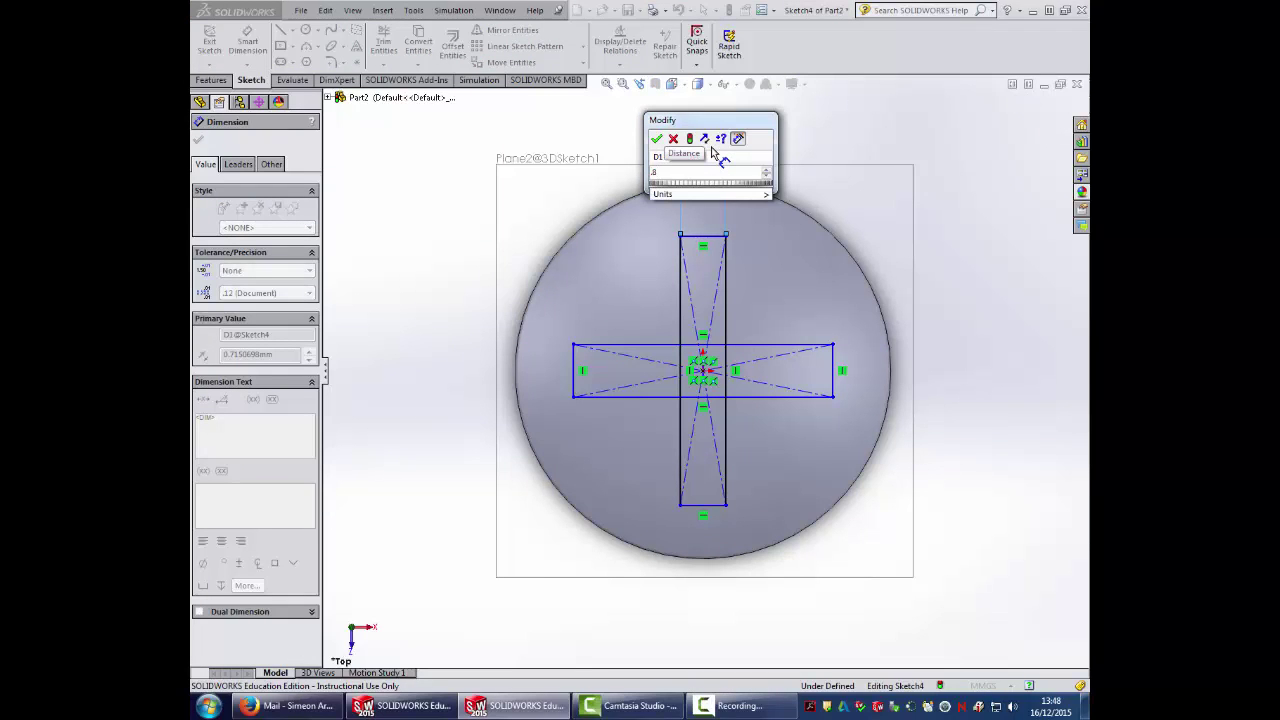
key(Return)
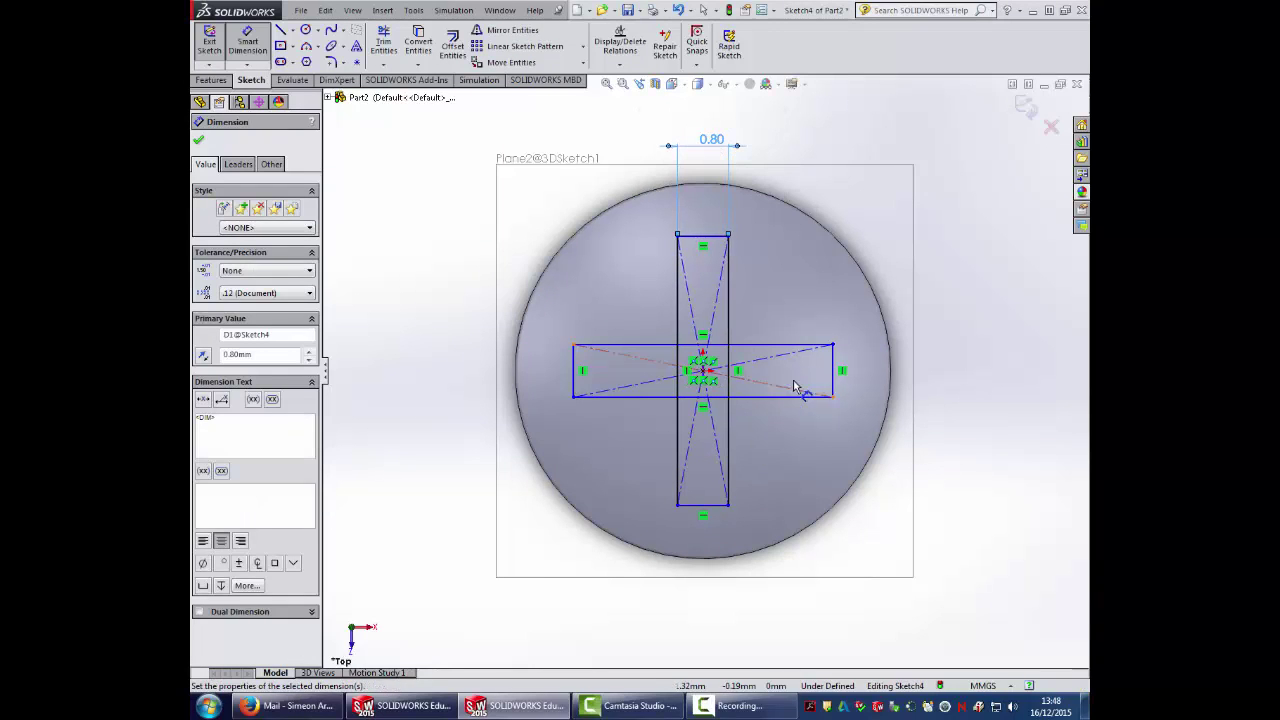
click(833, 367)
click(951, 367)
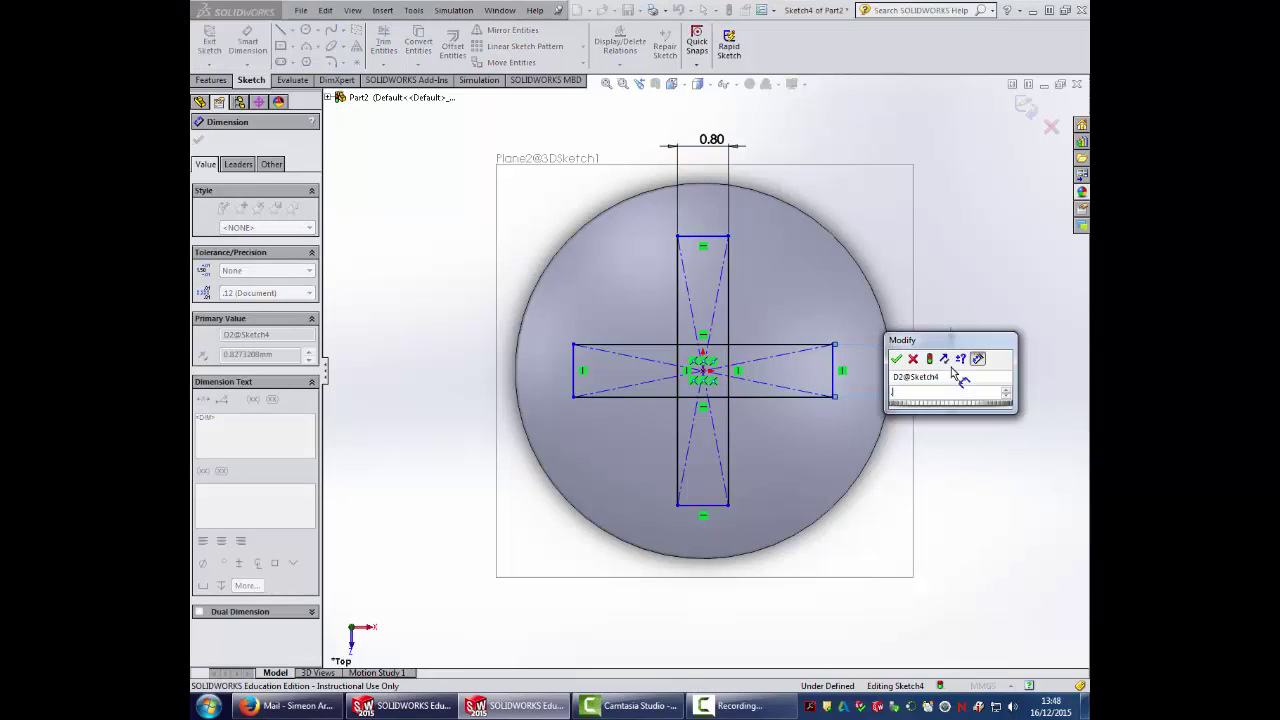
text(8)
key(Return)
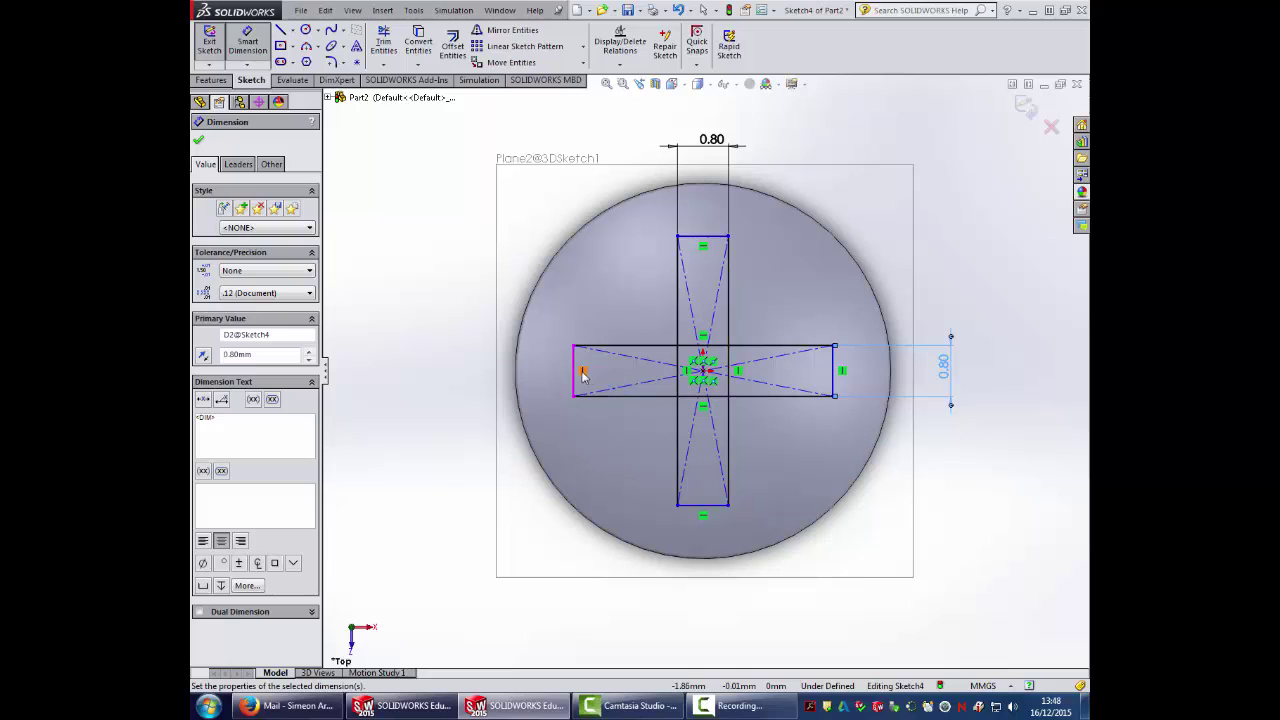
Dimension the horizontal bar 3 mm long and the vertical bar 3 mm tall
click(578, 376)
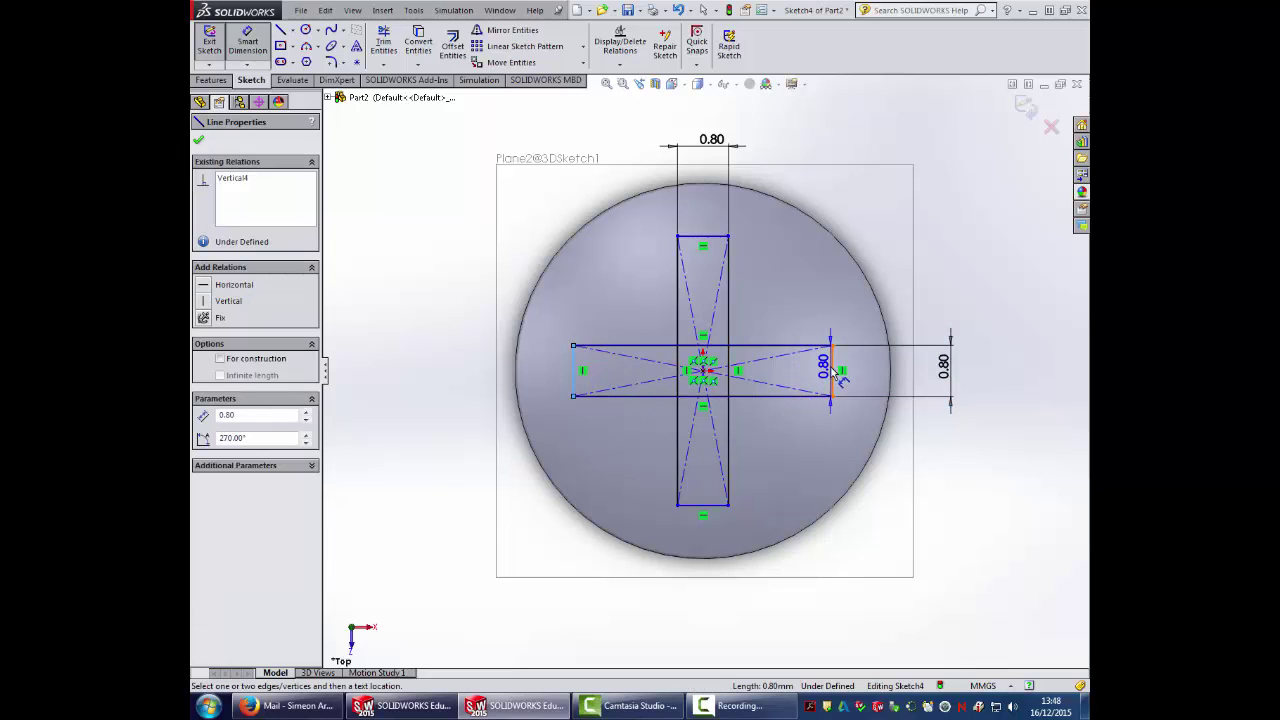
click(831, 367)
click(697, 615)
text(3)
key(Return)
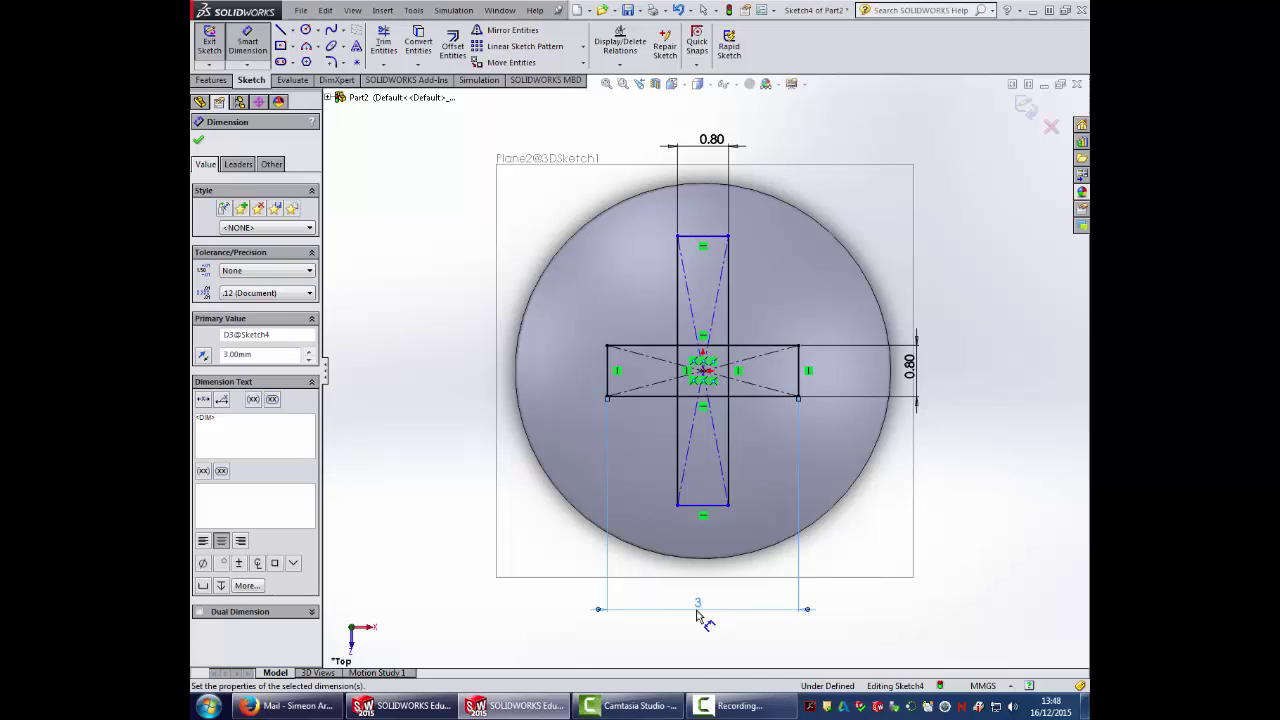
click(706, 506)
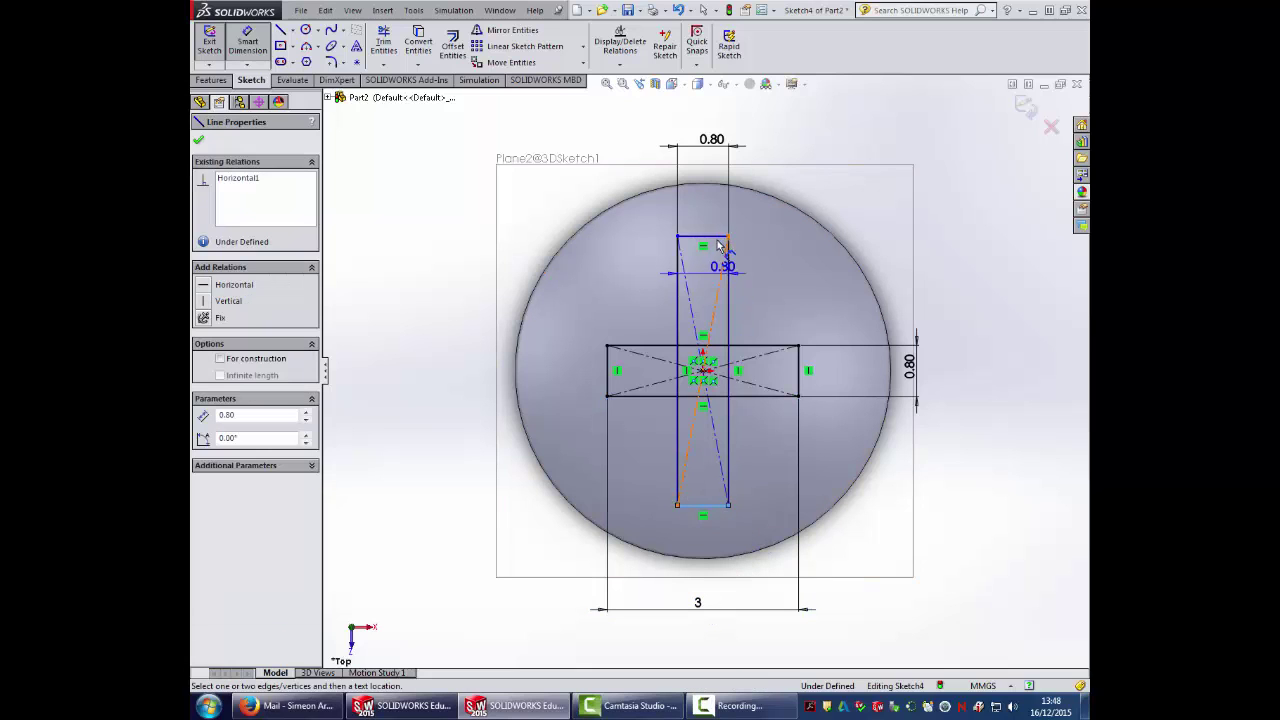
click(716, 238)
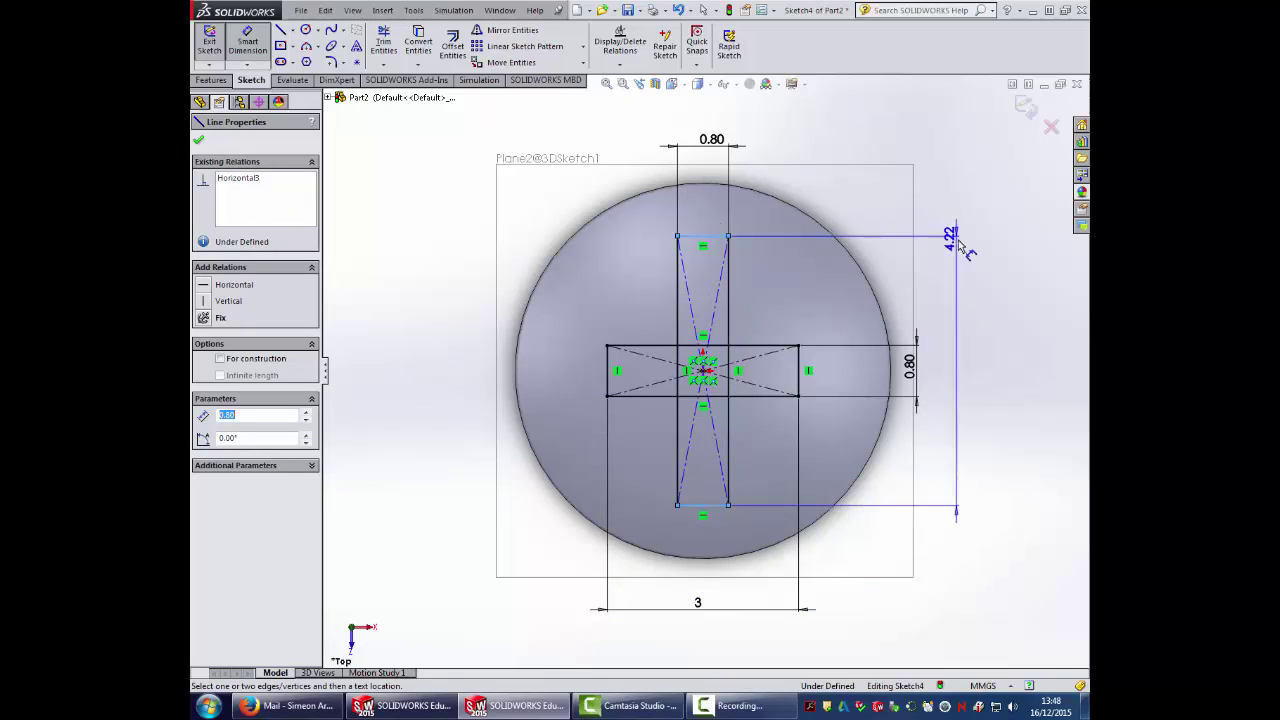
click(963, 245)
key(Return)
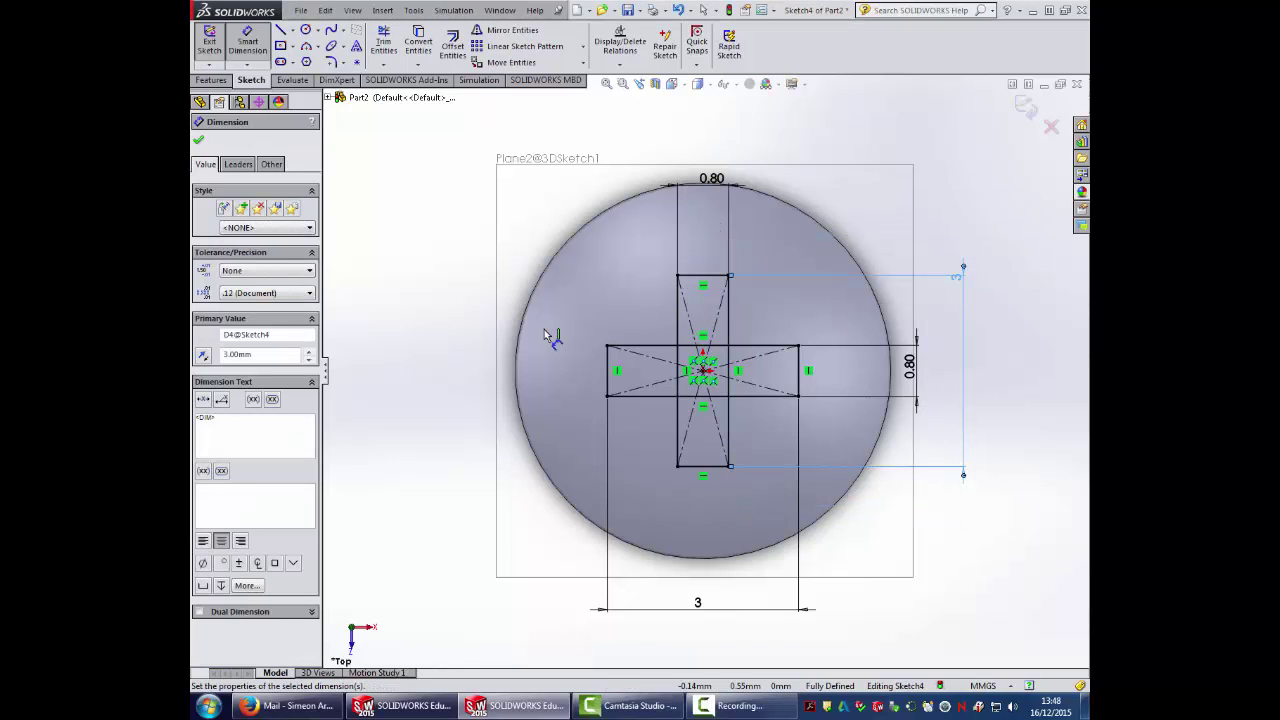
click(383, 42)
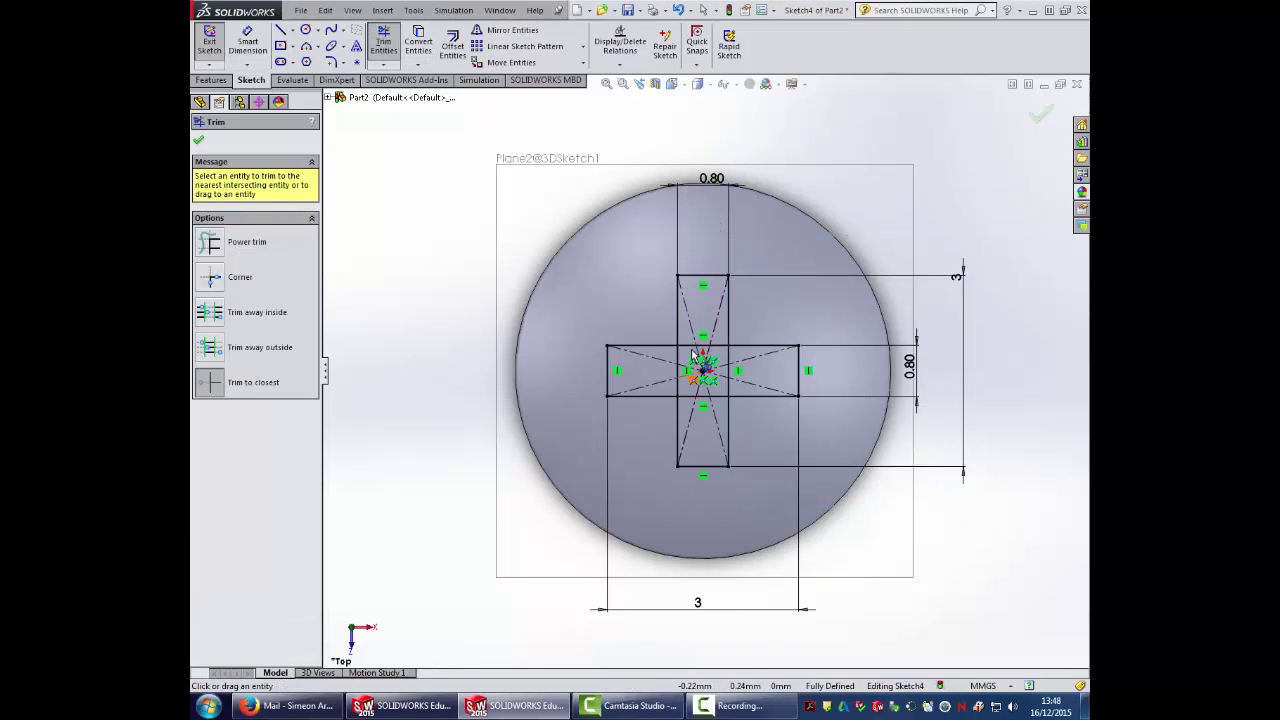
Power-trim the four overlapping inner segments so Sketch4 becomes one plus-shaped outline
scroll(710, 349, down, 3)
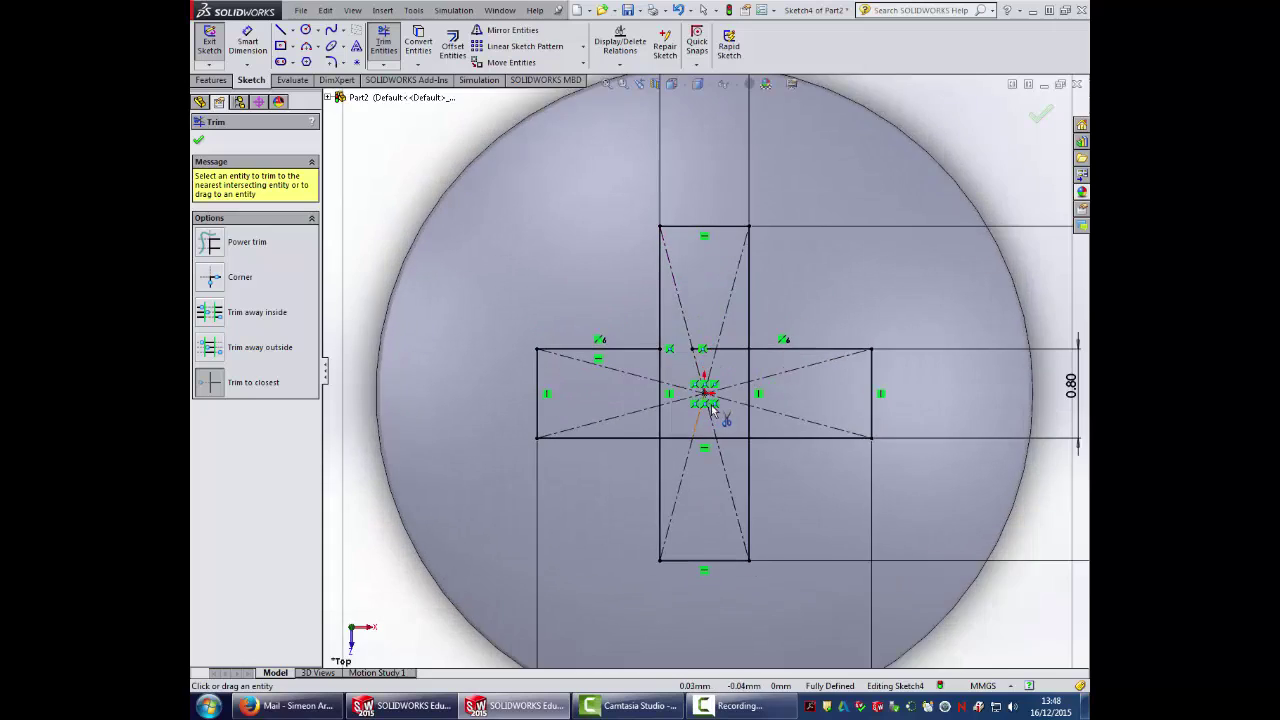
scroll(746, 330, down, 2)
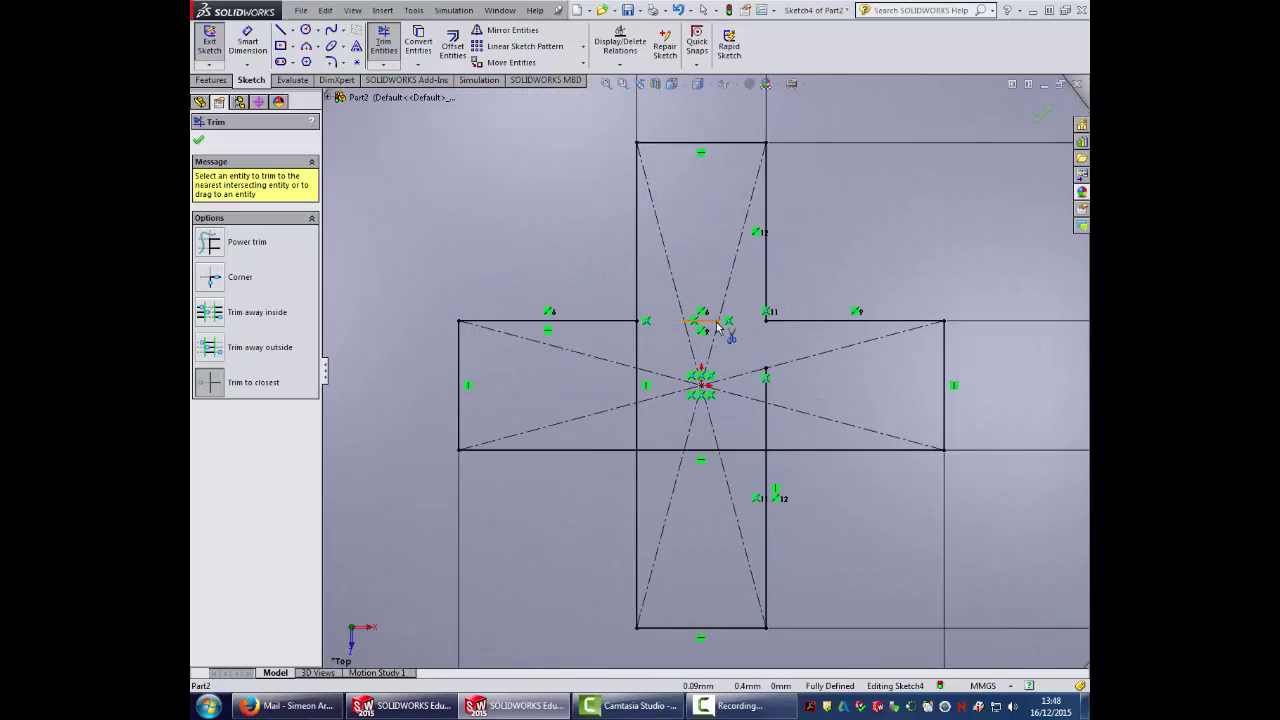
click(766, 350)
click(766, 412)
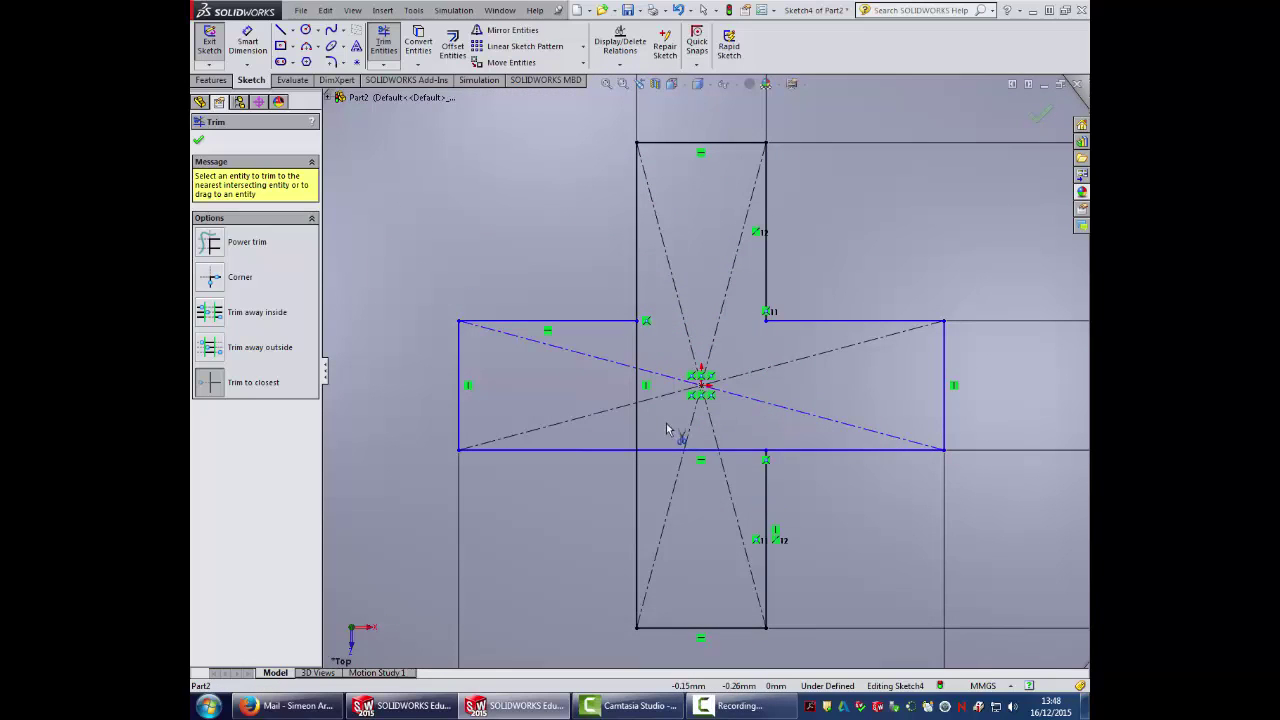
click(636, 405)
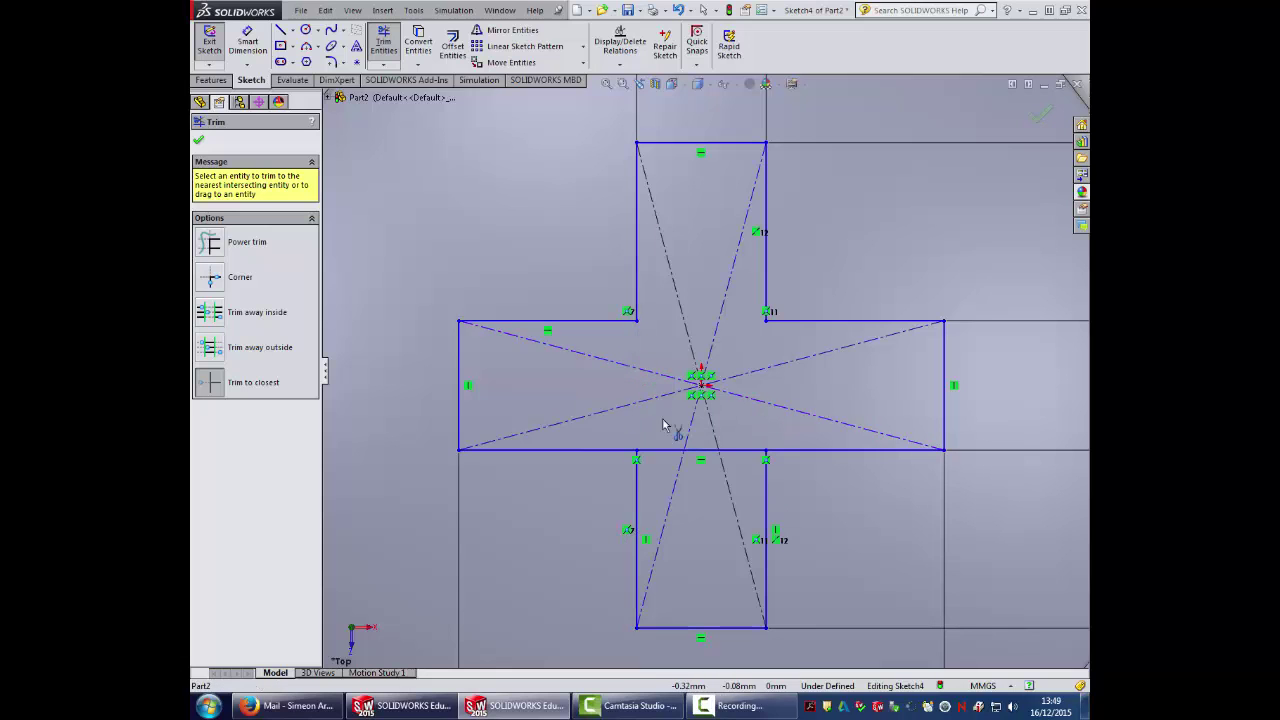
click(716, 450)
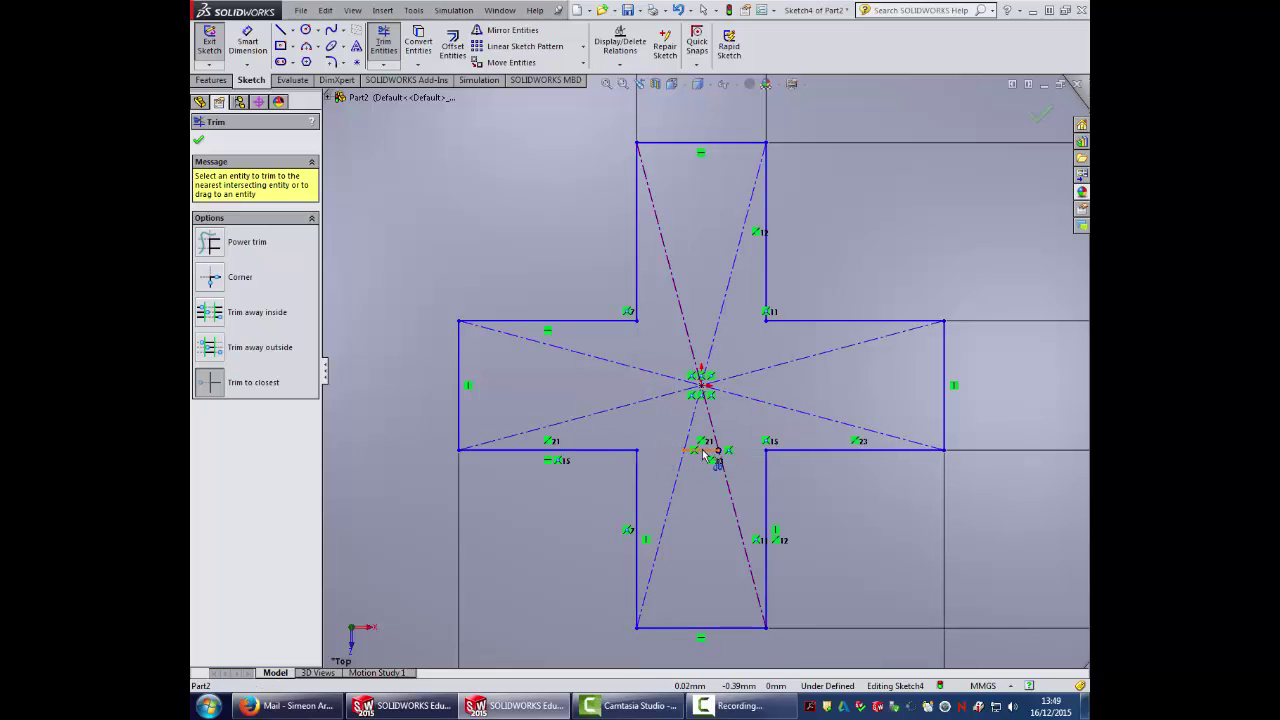
key(f)
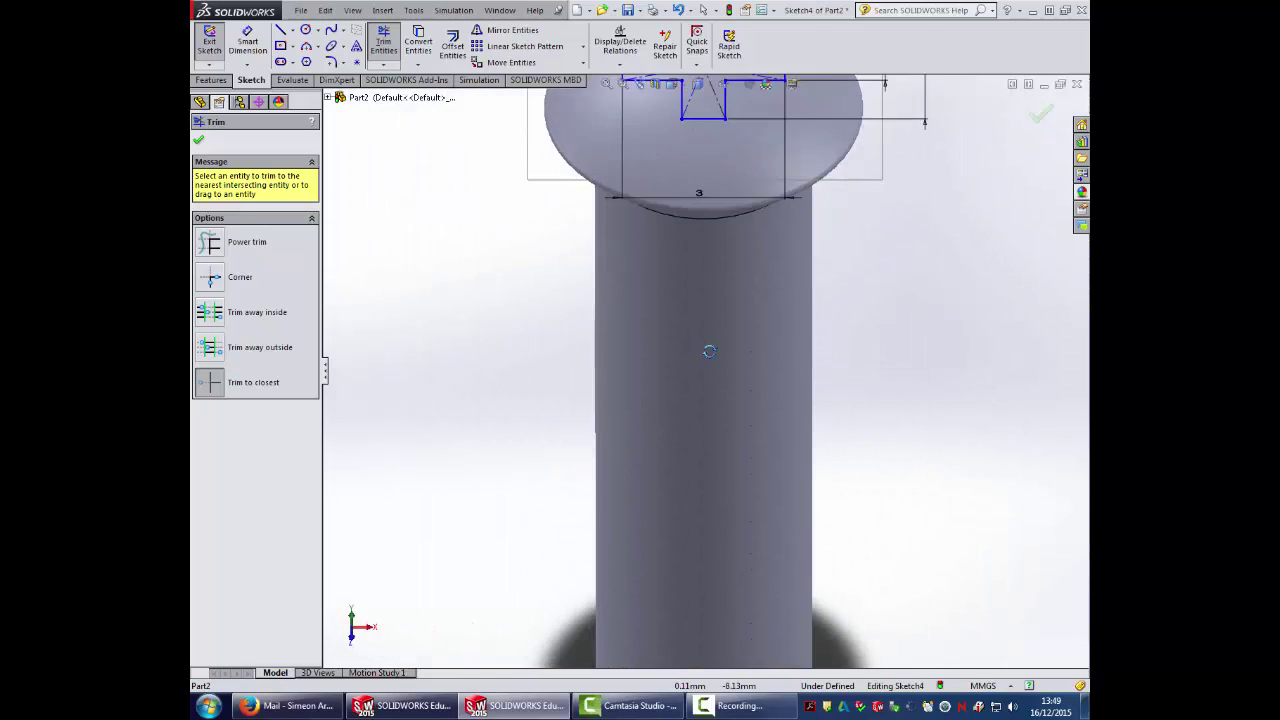
middle_drag(710, 480, 697, 408)
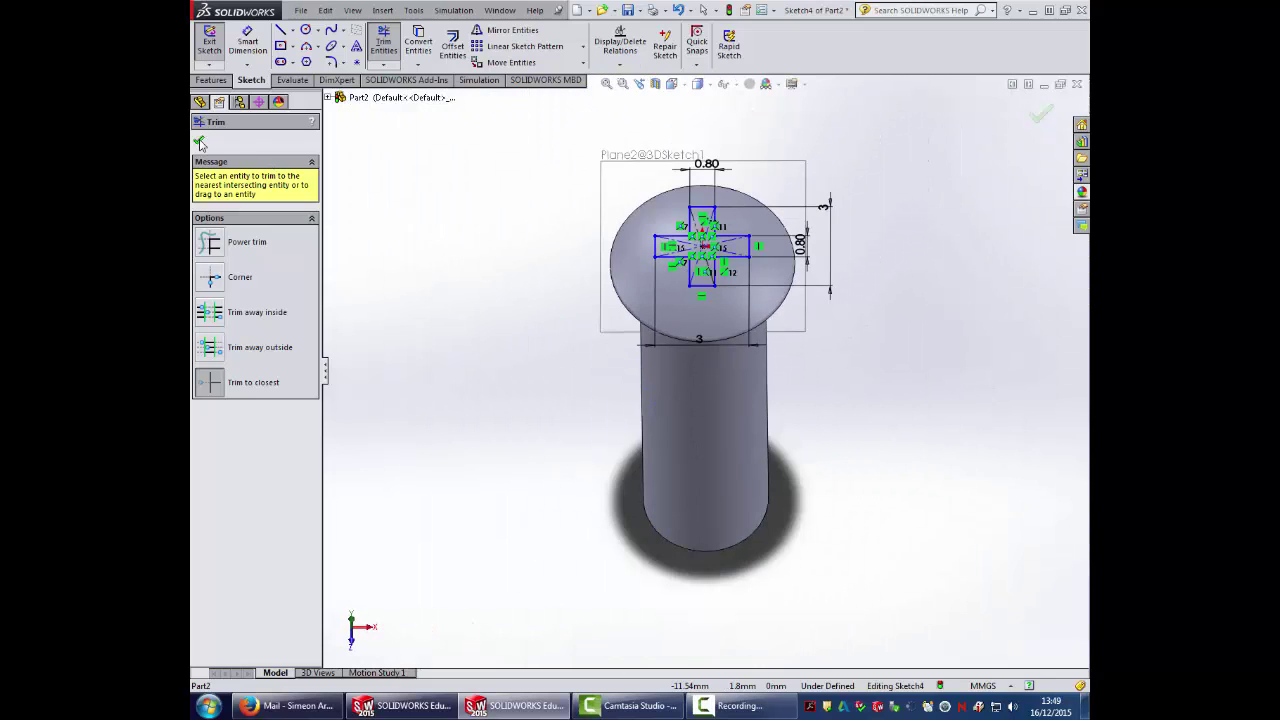
click(199, 142)
middle_drag(703, 245, 706, 250)
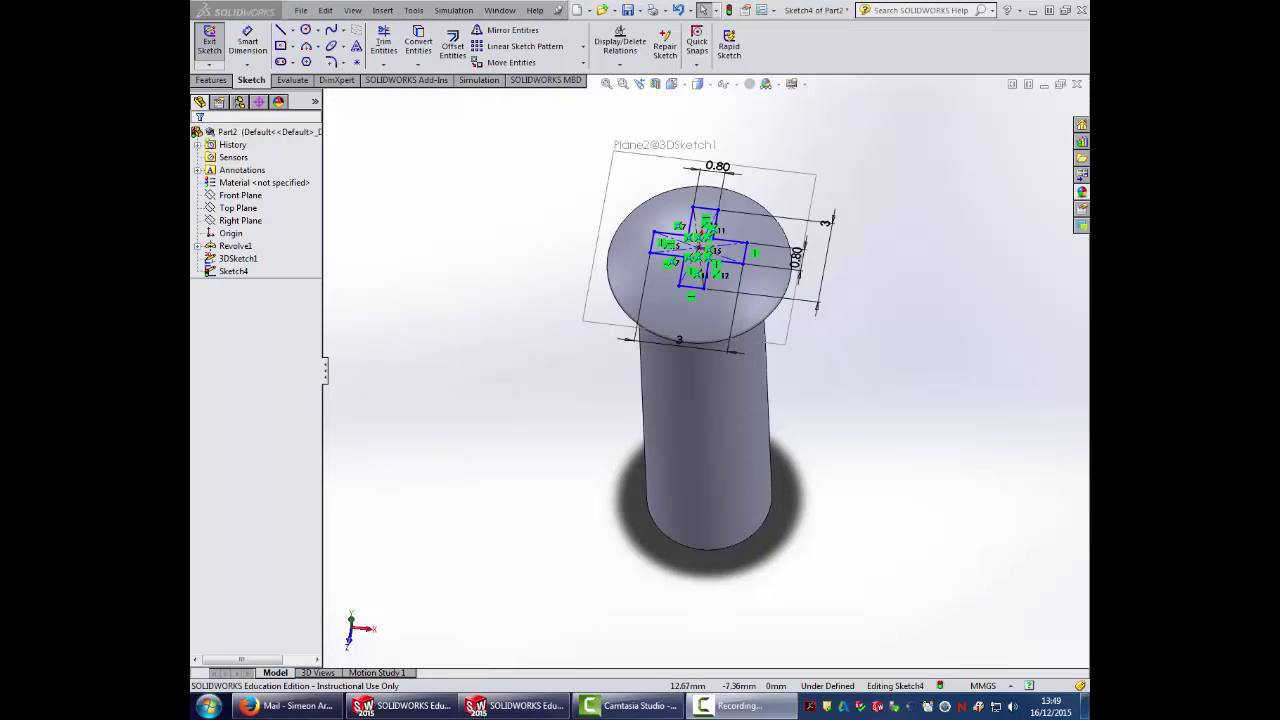
Extrude-cut the cross sketch 1.50 mm blind into the head as Cut-Extrude1
click(211, 80)
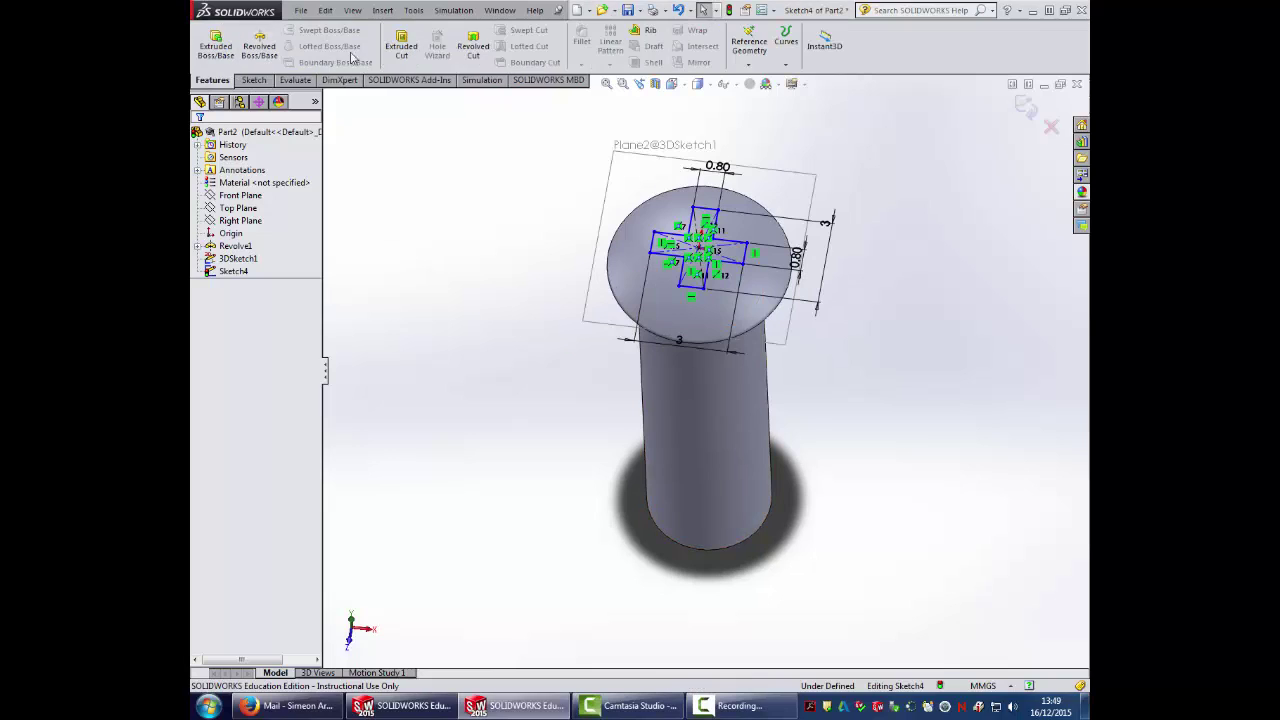
click(401, 45)
mouse_move(540, 328)
middle_down()
mouse_move(528, 193)
mouse_move(403, 280)
middle_up()
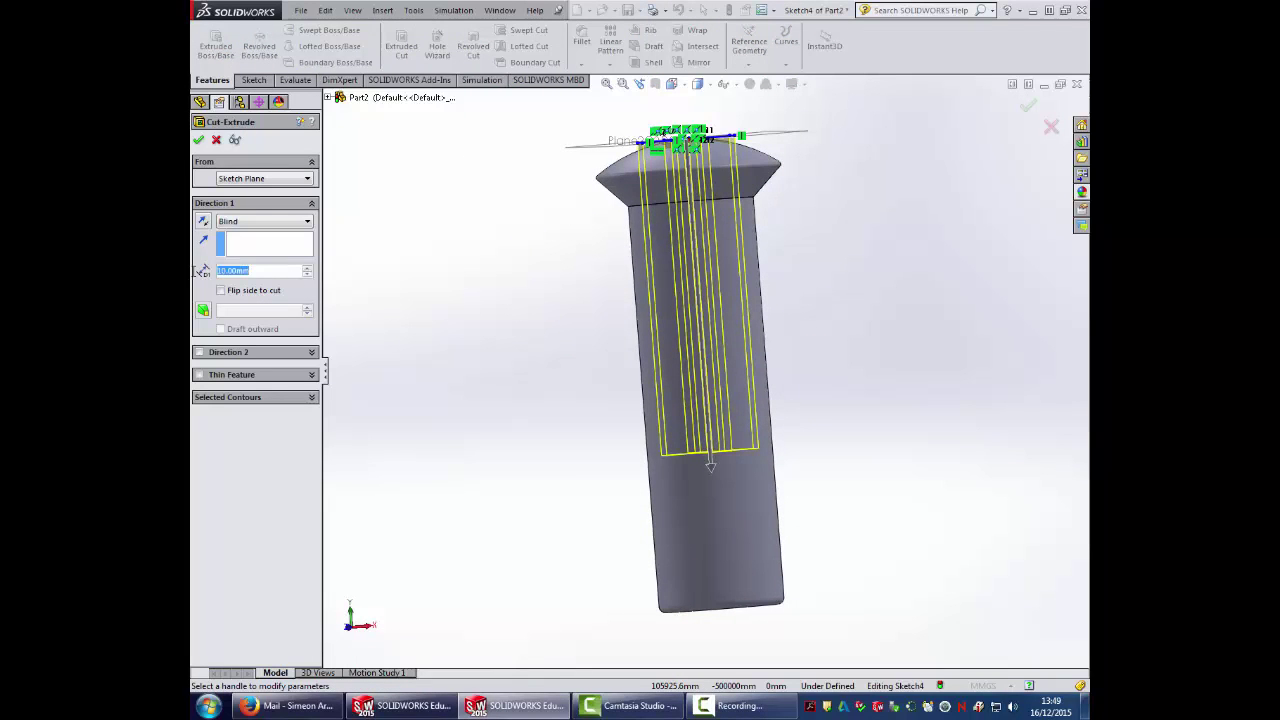
text(1.75)
key(Return)
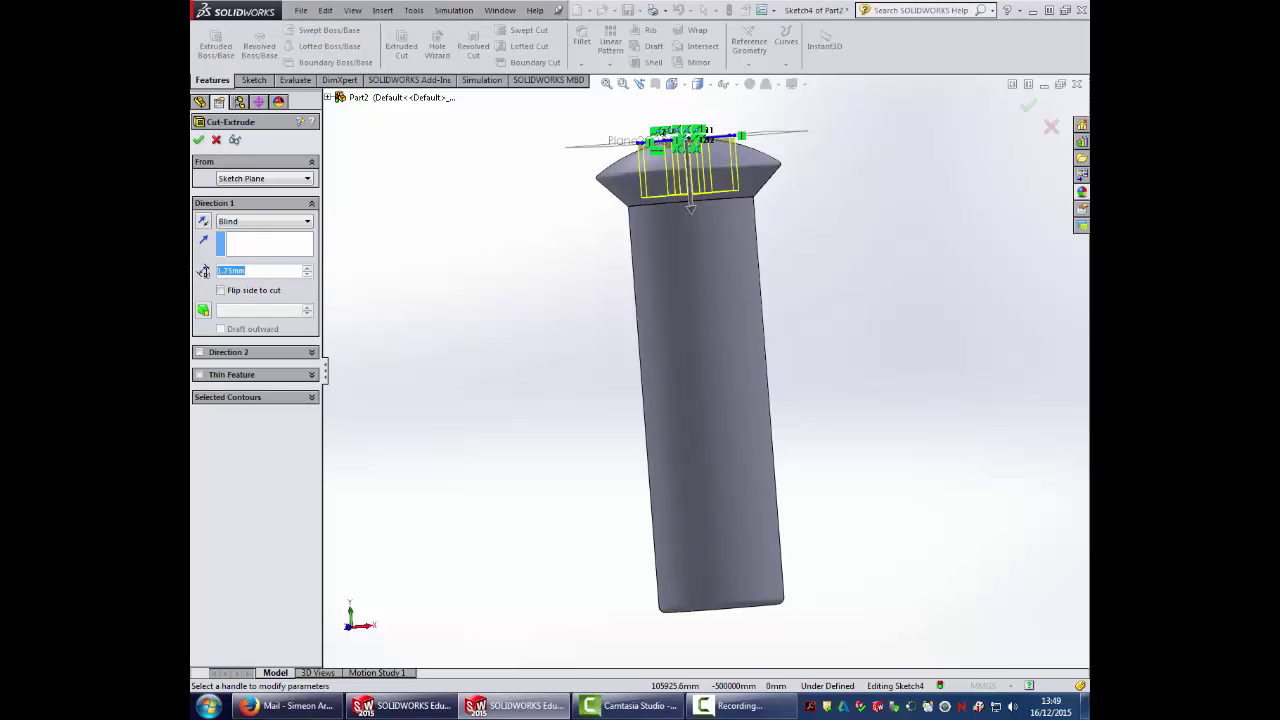
text(5)
key(Return)
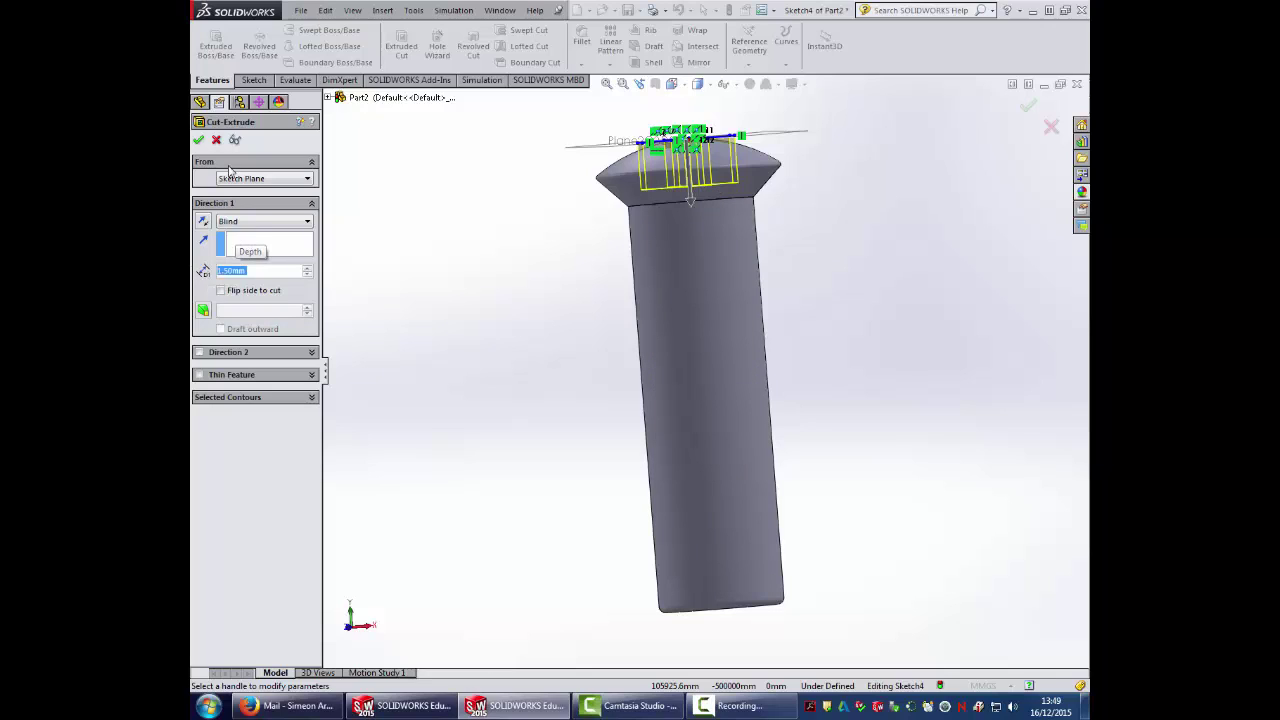
click(199, 141)
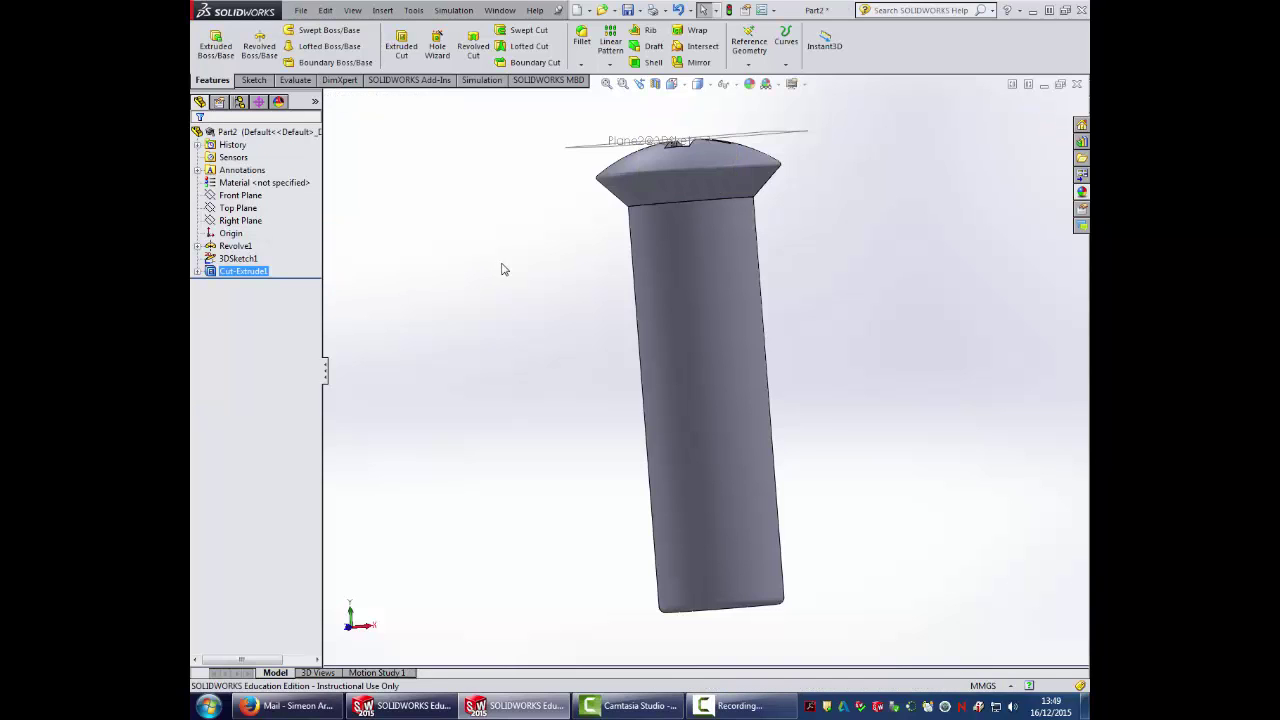
mouse_move(560, 246)
middle_down()
mouse_move(549, 363)
mouse_move(549, 289)
middle_up()
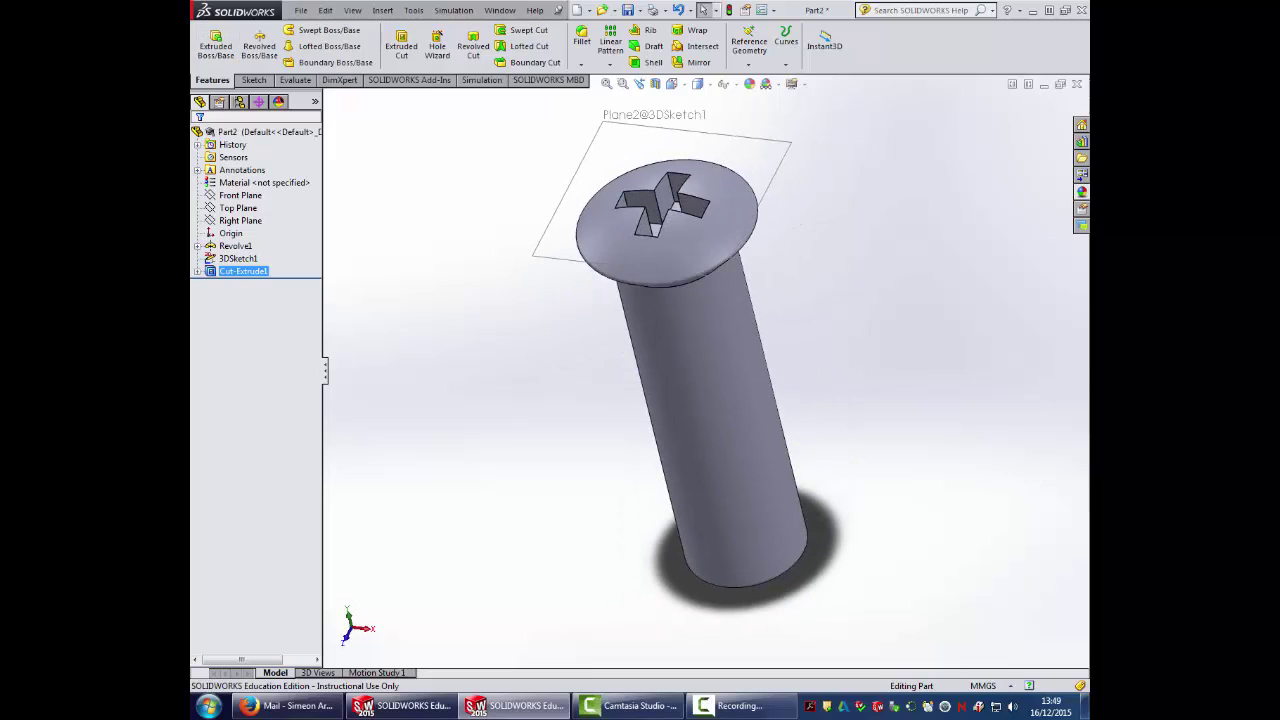
Start a sketch on Plane2, view it Normal To, and draw a centre rectangle past the head
click(251, 81)
click(210, 38)
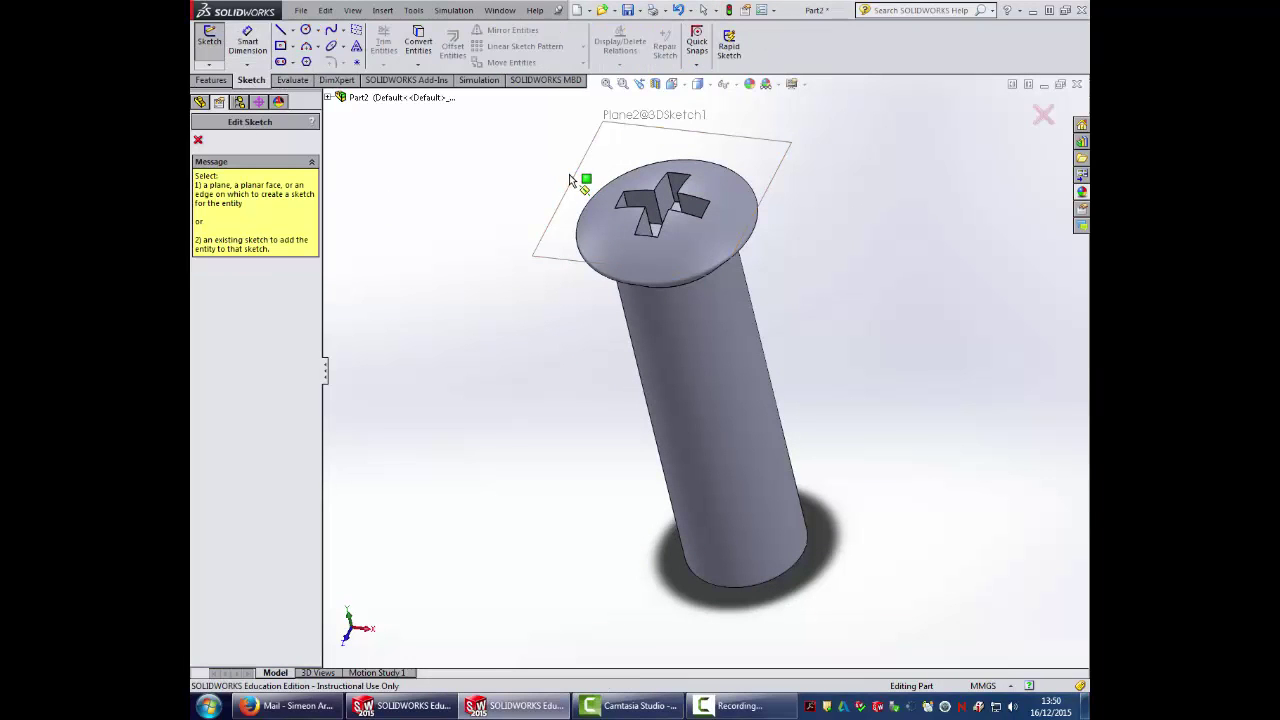
click(573, 181)
click(686, 88)
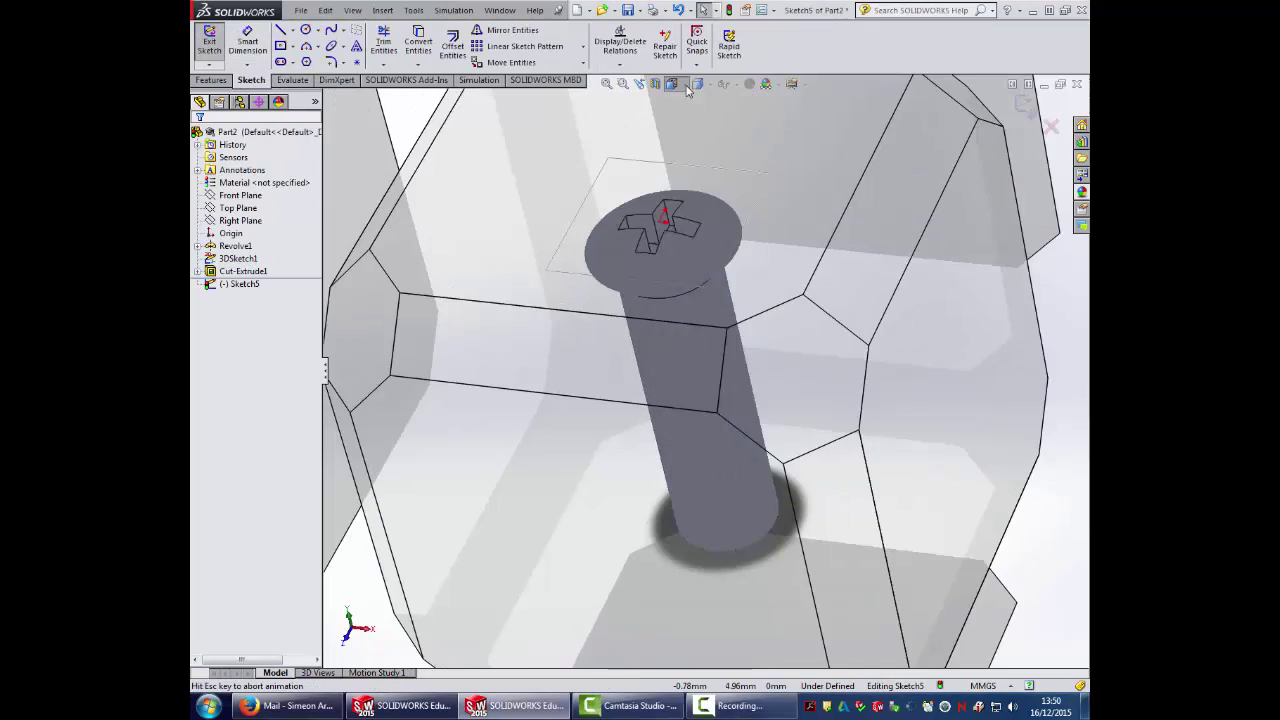
click(688, 120)
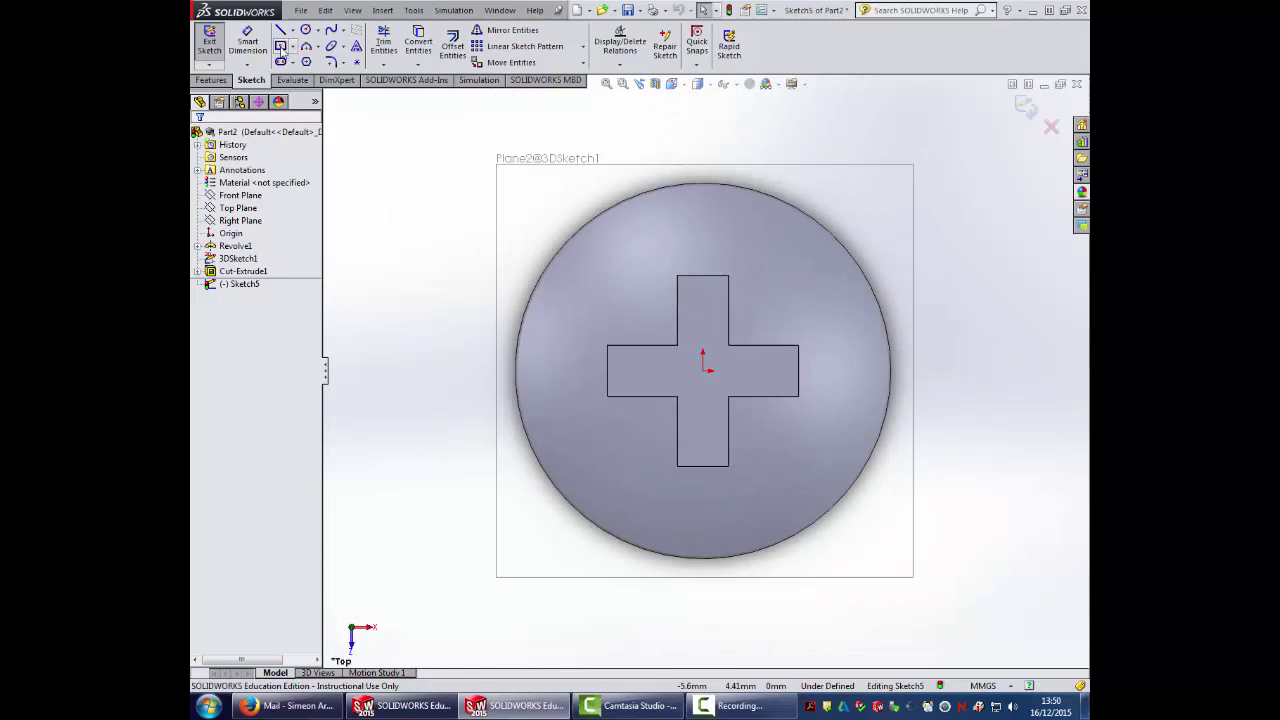
click(281, 47)
click(703, 370)
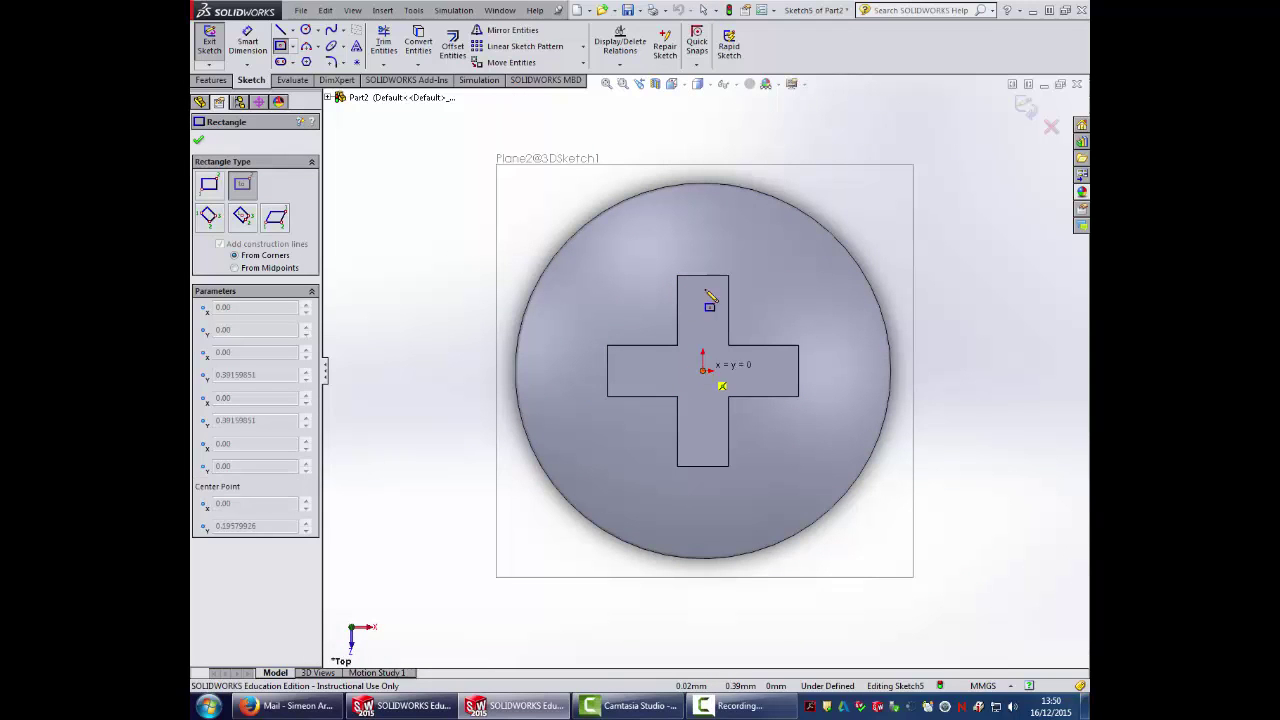
click(736, 131)
Dimension the rectangle's width to 1 mm for the slot
click(199, 143)
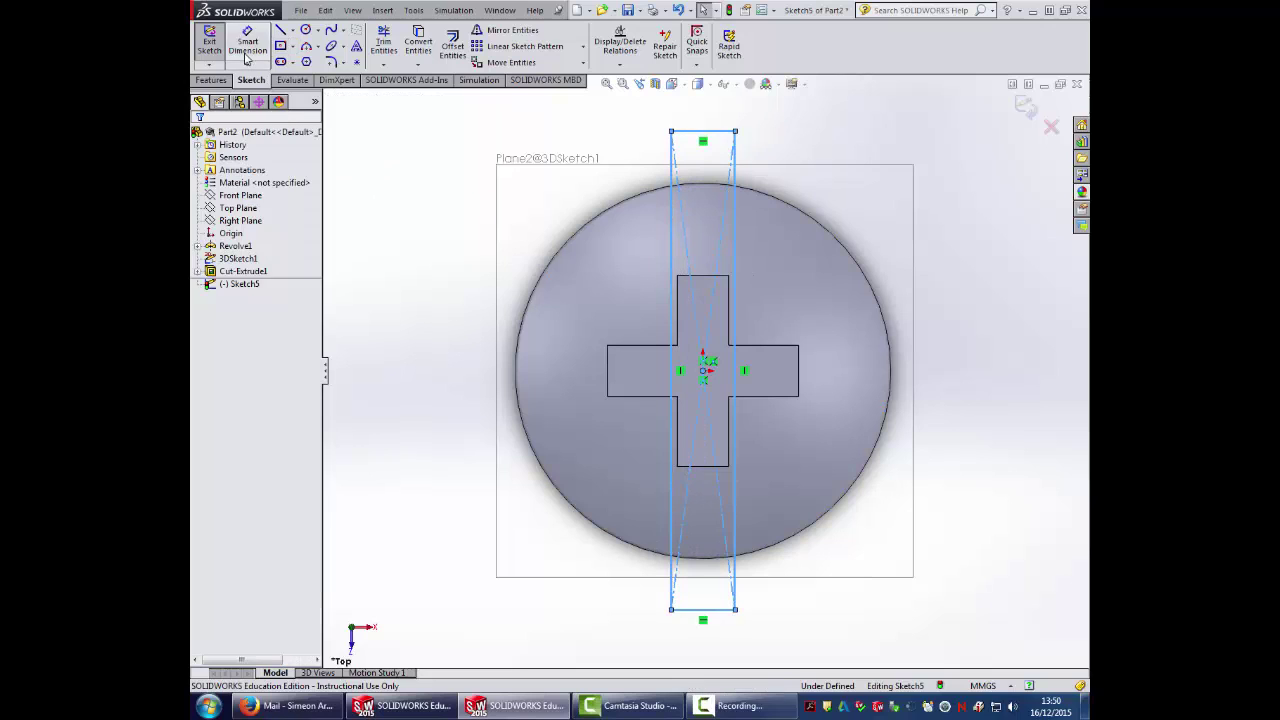
click(247, 45)
click(686, 131)
click(686, 120)
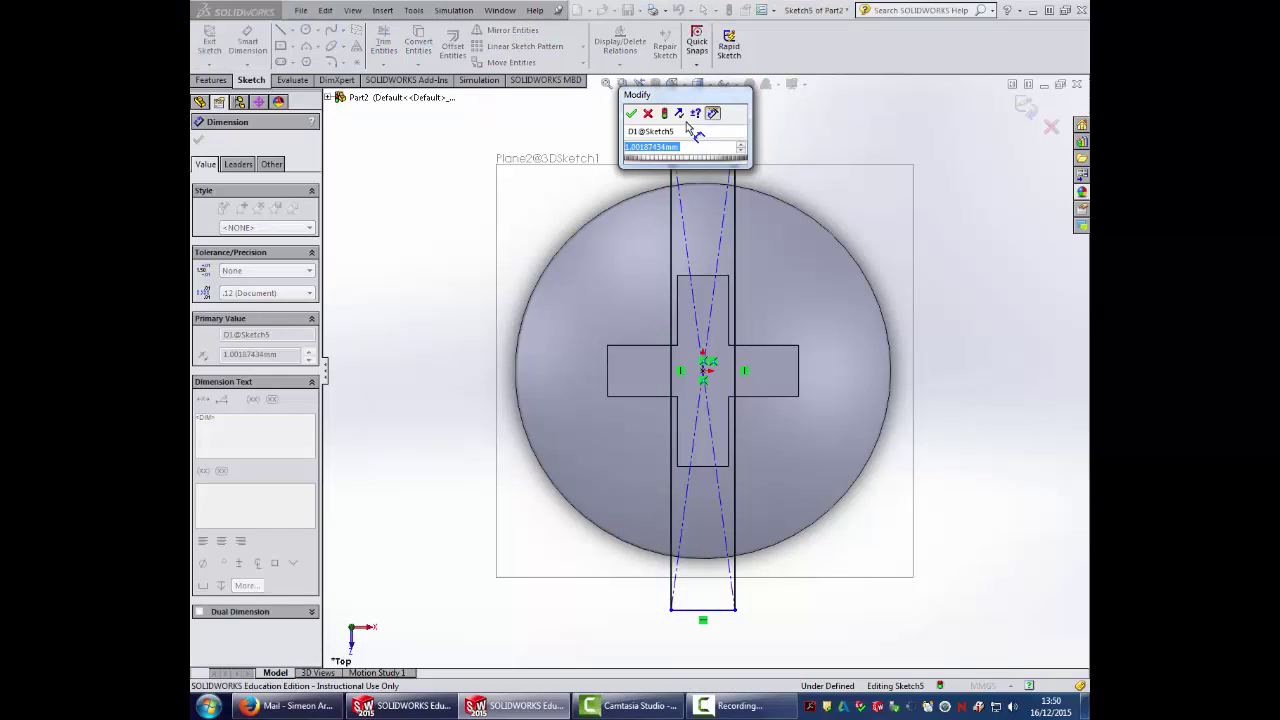
click(641, 126)
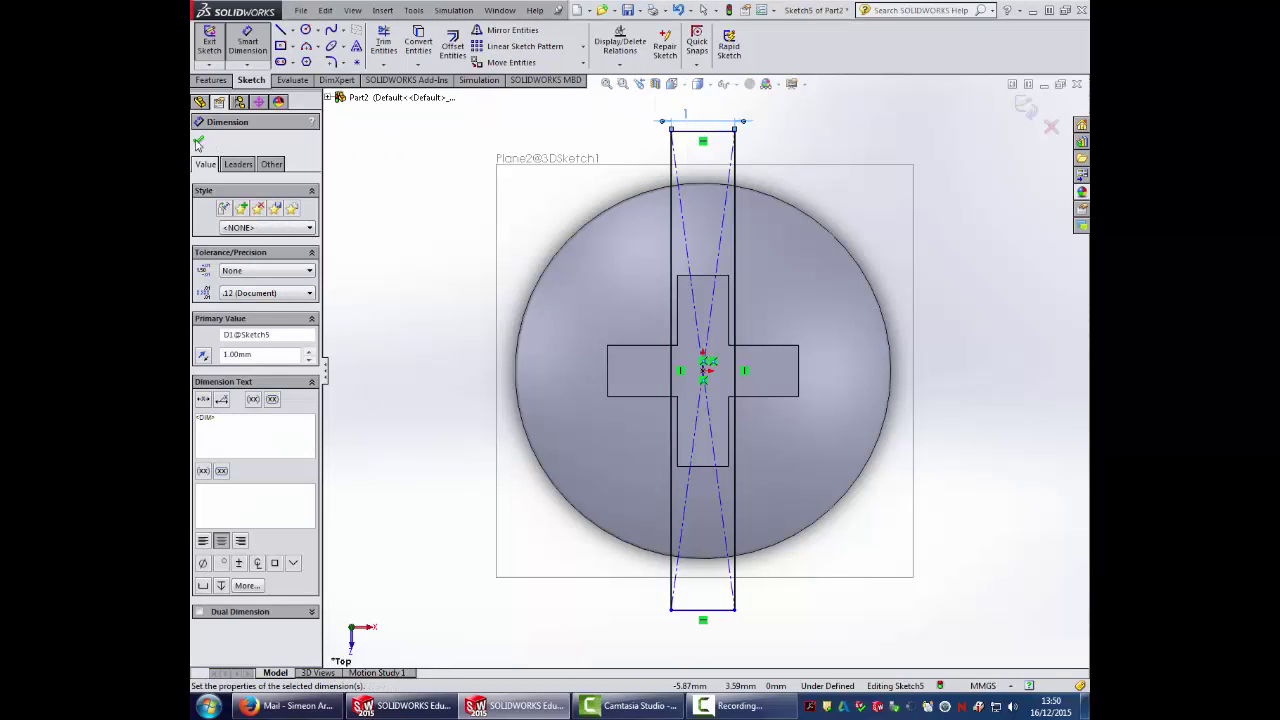
click(197, 141)
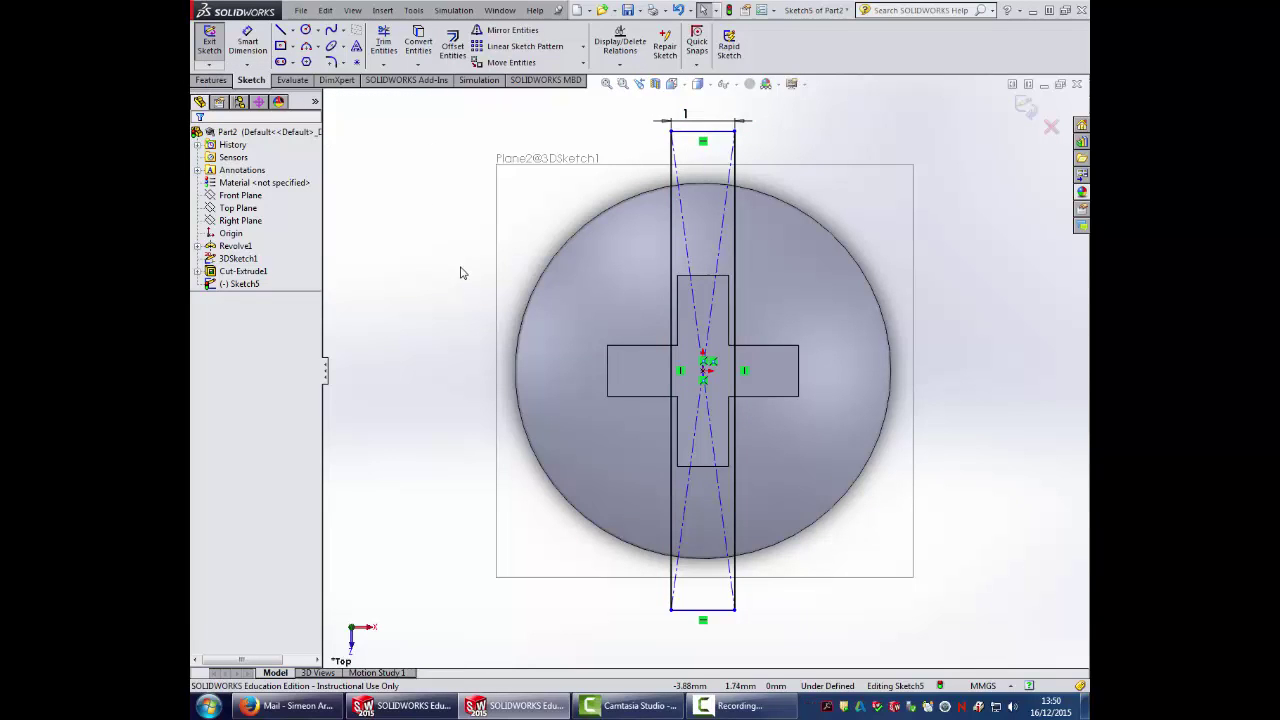
middle_drag(460, 274, 473, 139)
scroll(534, 263, up, 5)
mouse_move(534, 263)
middle_down()
mouse_move(614, 249)
mouse_move(566, 244)
middle_up()
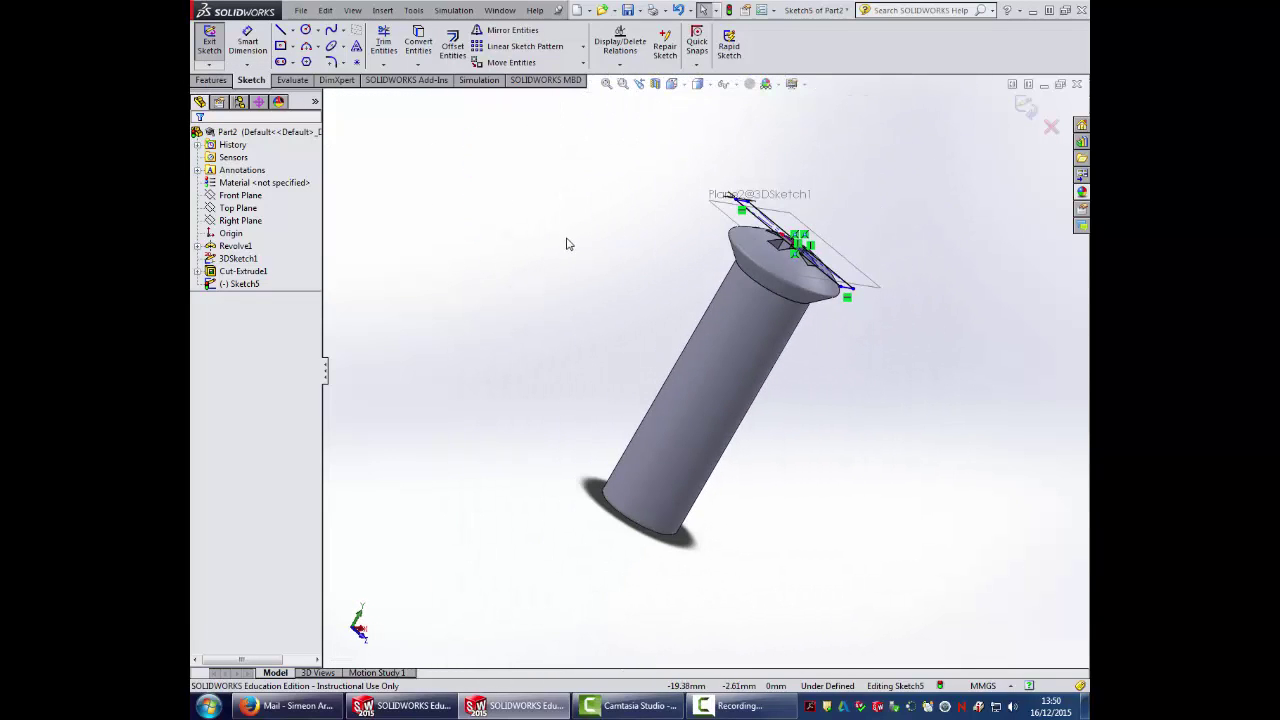
Boss-extrude the slot rectangle 0.80 mm by mistake, then delete Boss-Extrude1, keeping Sketch5
click(211, 79)
click(215, 45)
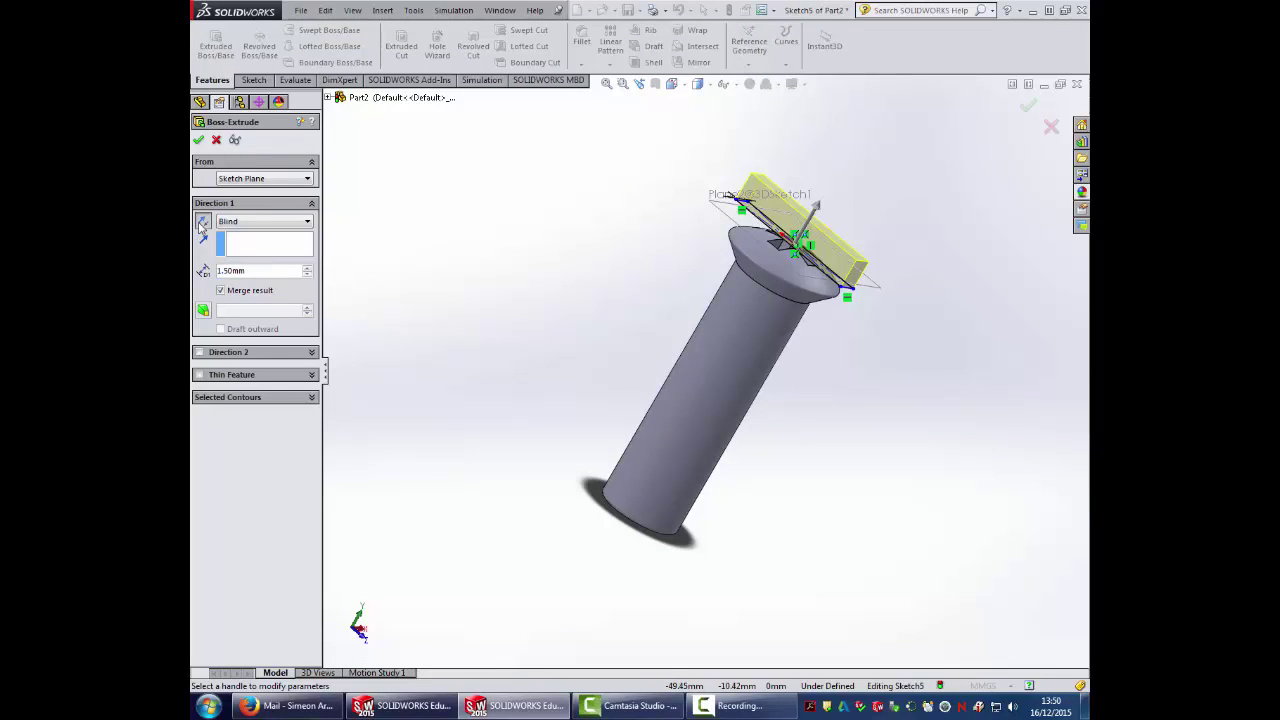
click(202, 222)
middle_drag(469, 234, 395, 284)
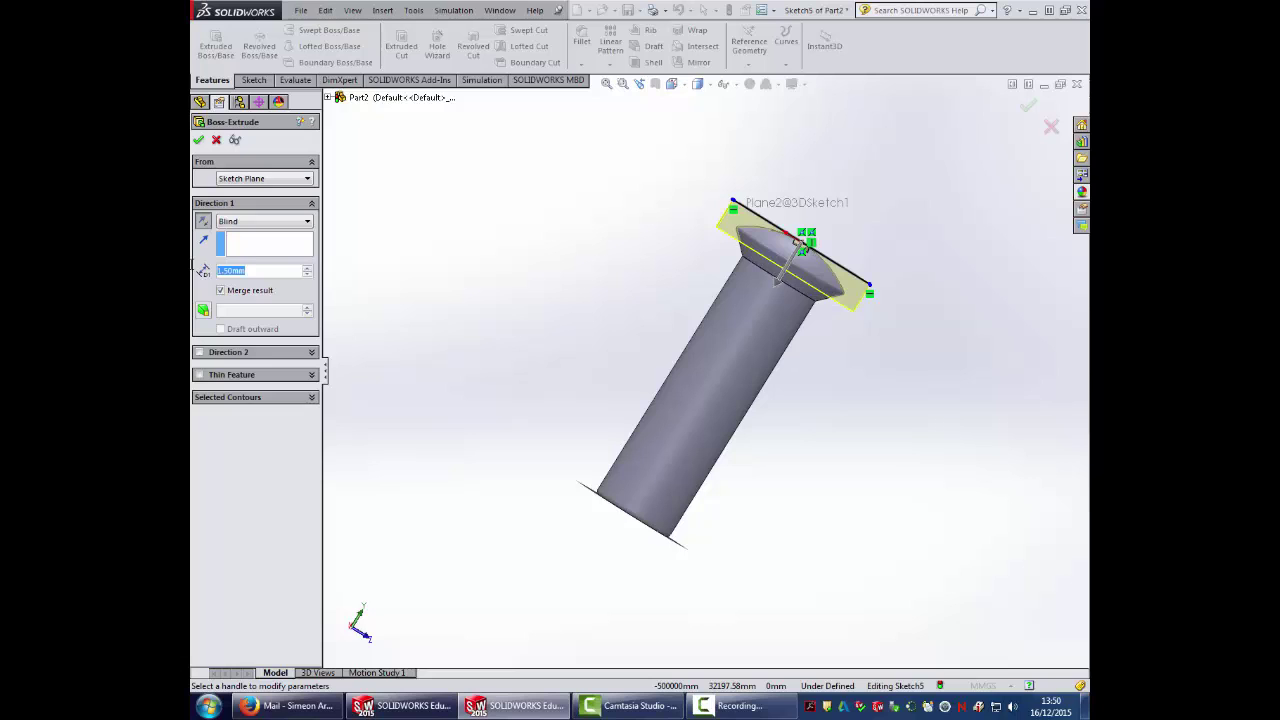
text(3)
key(Return)
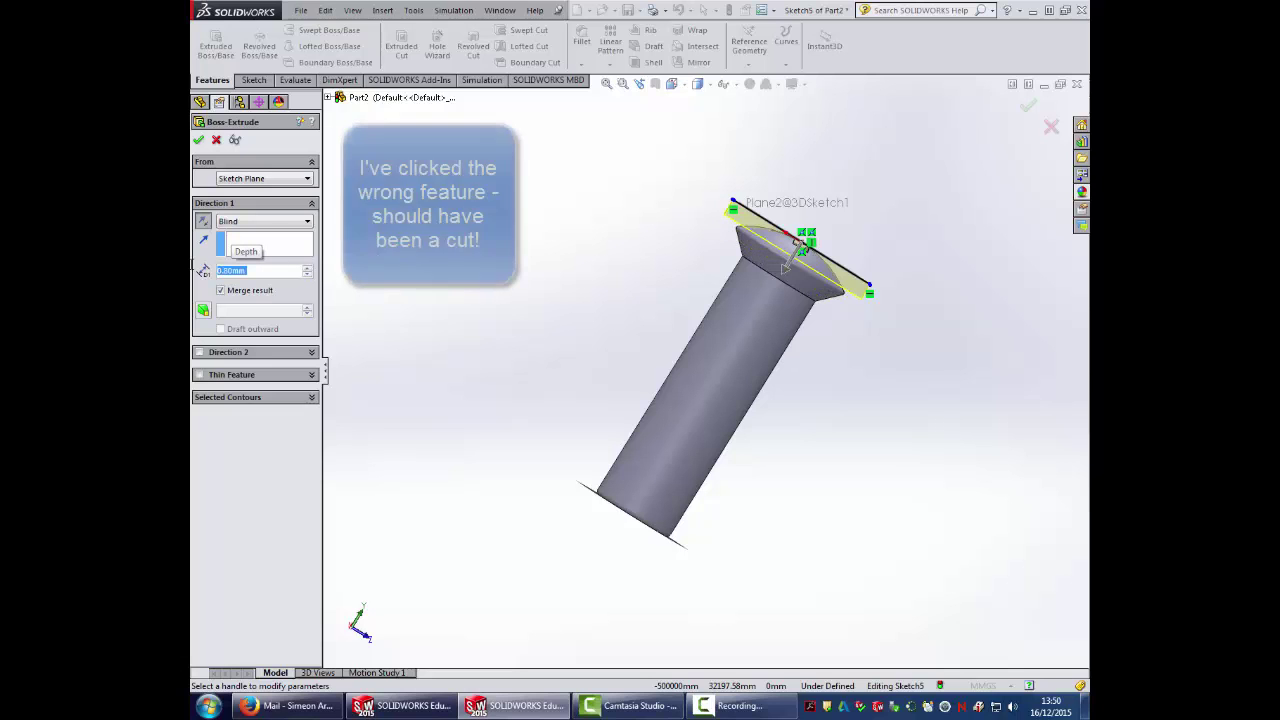
middle_drag(608, 206, 559, 242)
key(Return)
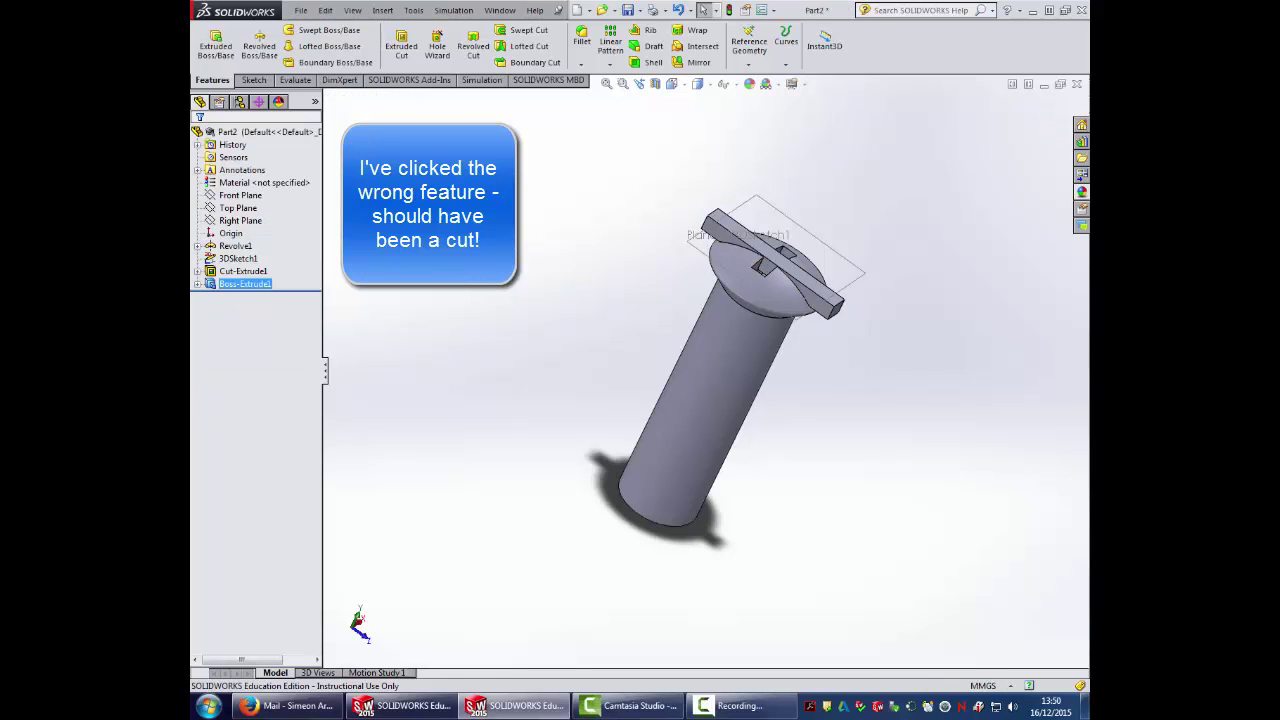
right_click(245, 287)
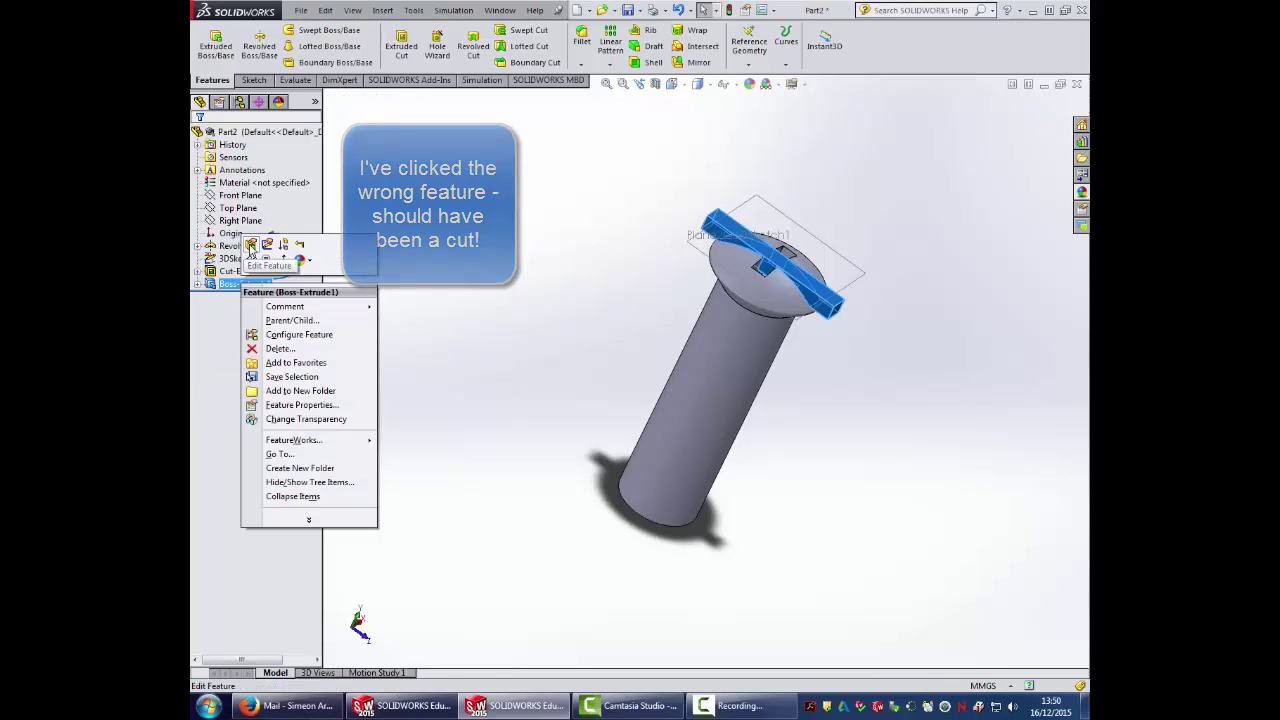
click(268, 349)
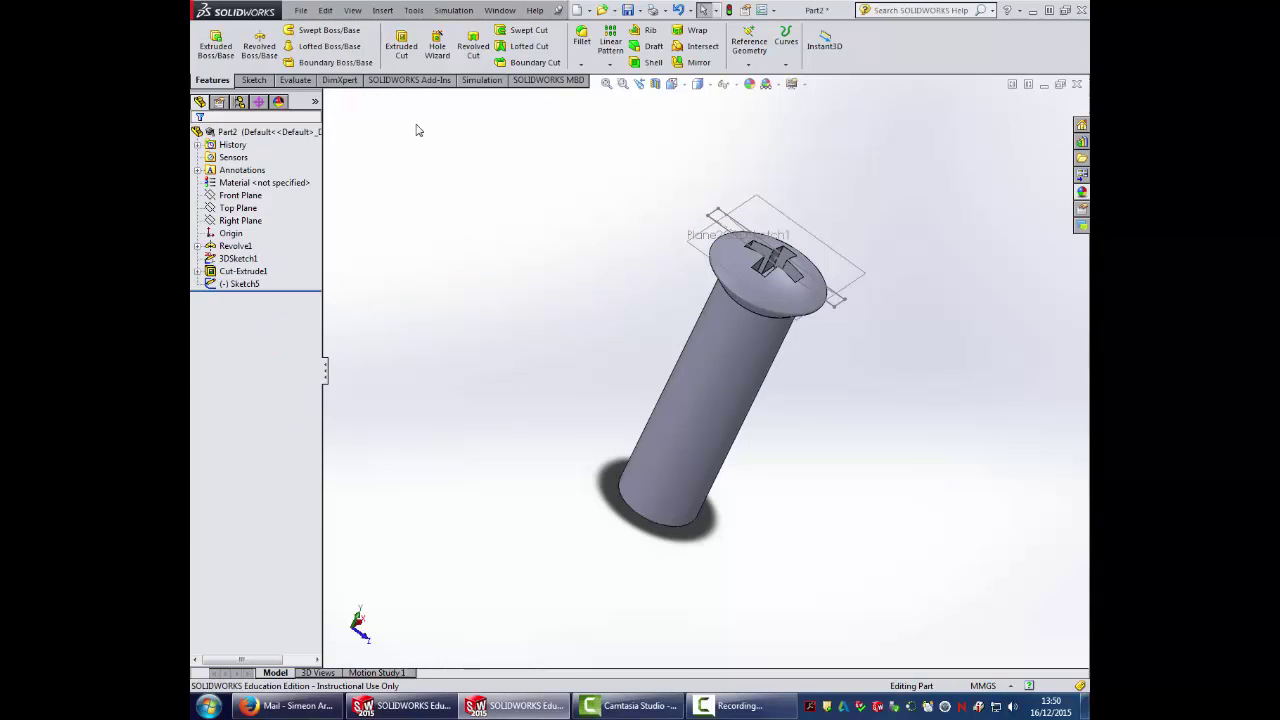
Cut Sketch5 0.80 mm blind across the head as Cut-Extrude2
click(403, 46)
click(707, 220)
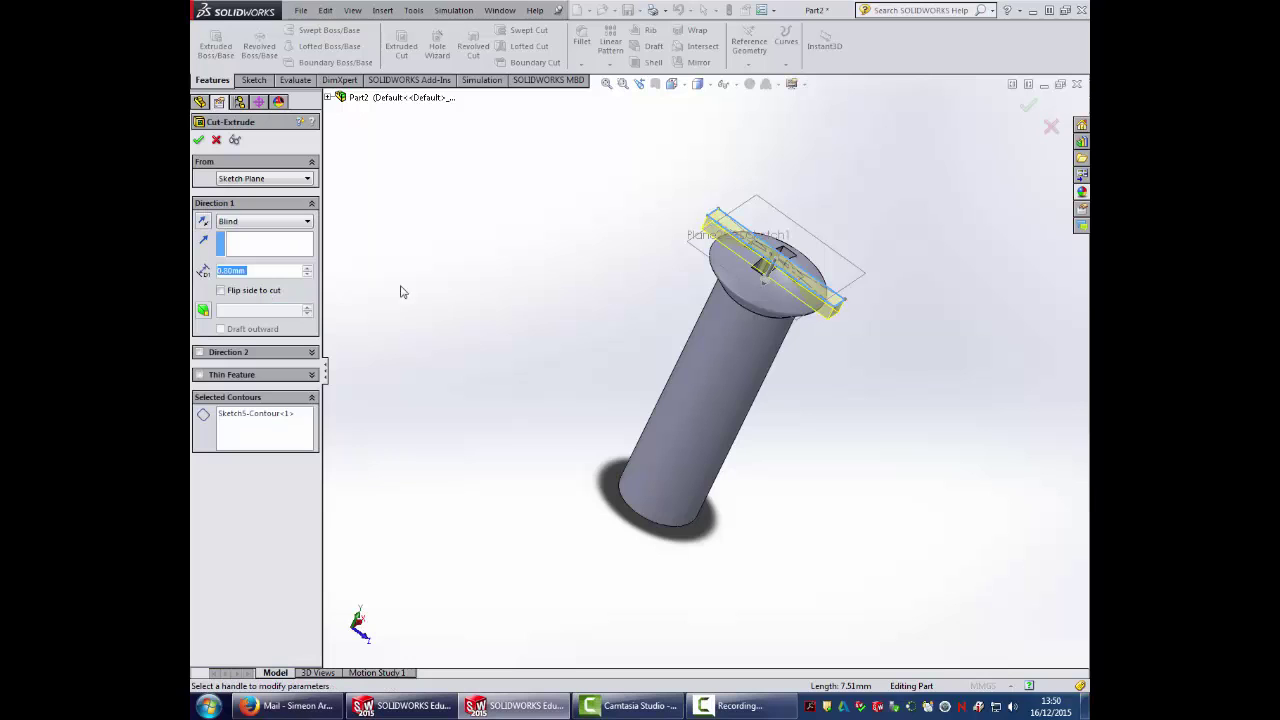
click(199, 141)
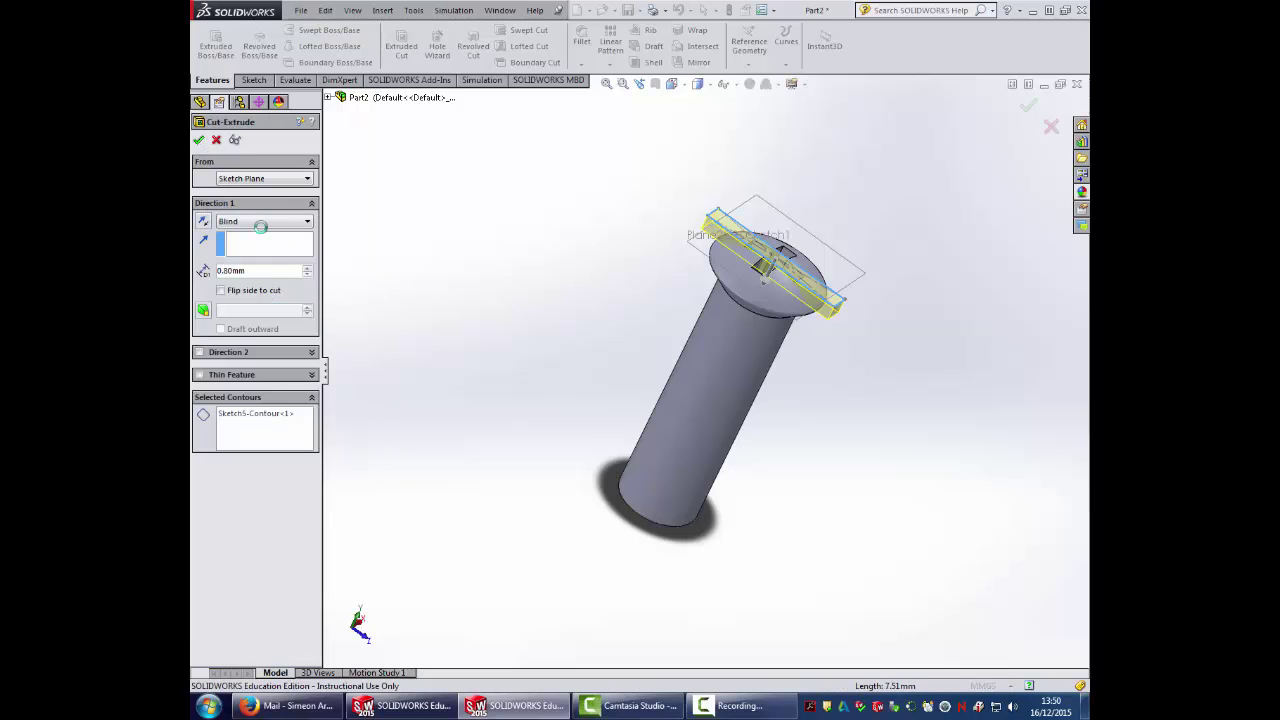
mouse_move(586, 243)
middle_down()
mouse_move(505, 325)
mouse_move(534, 349)
mouse_move(543, 222)
mouse_move(646, 214)
mouse_move(534, 237)
mouse_move(522, 297)
middle_up()
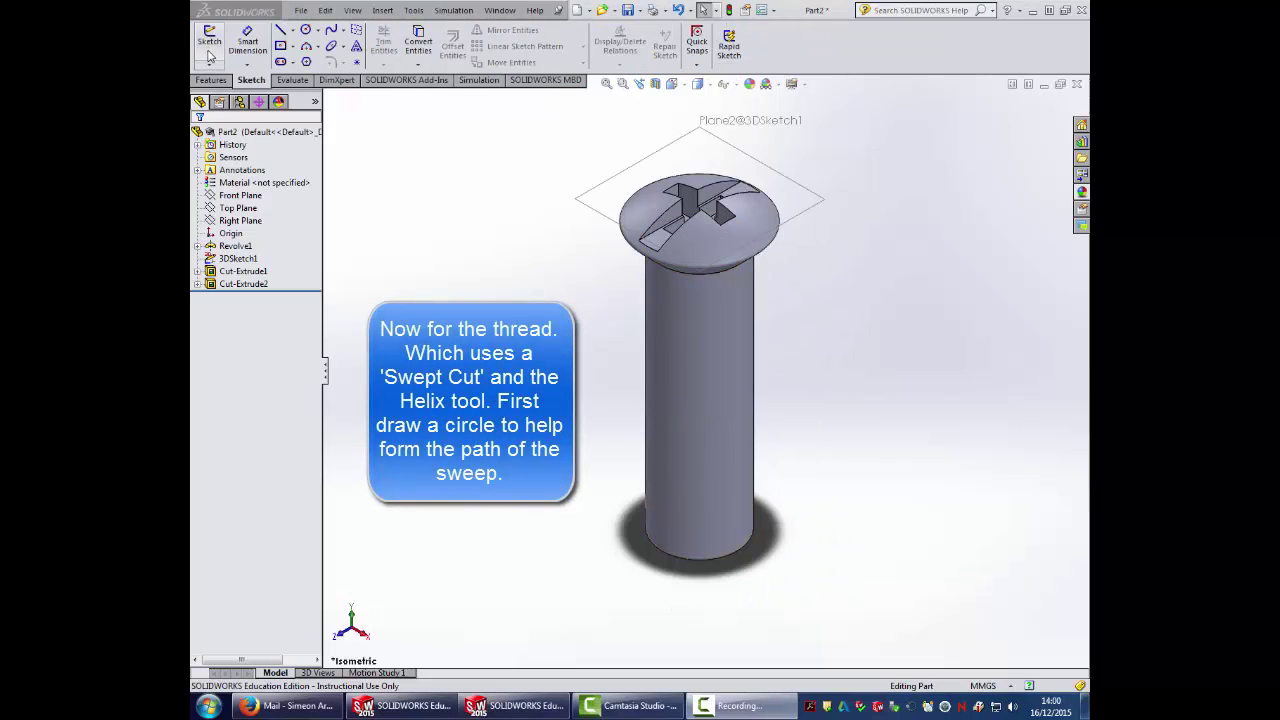
Sketch a 2.00 mm radius circle at the origin on the Top Plane
click(209, 50)
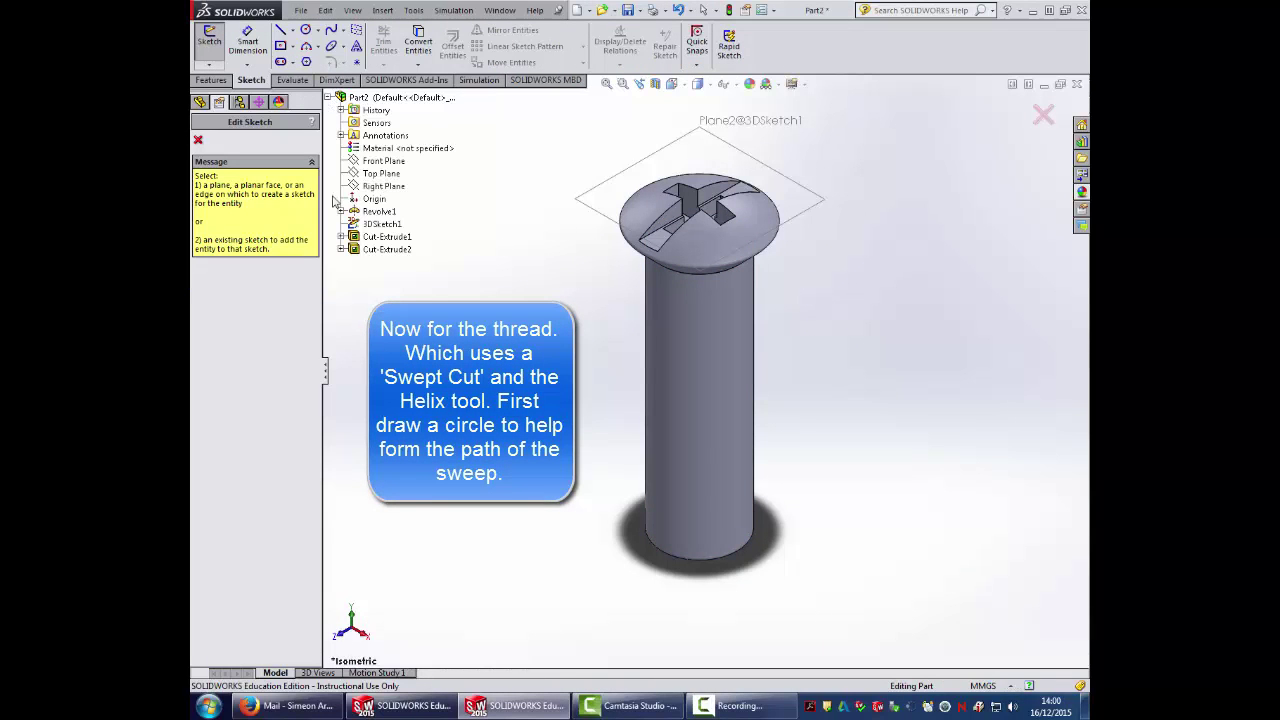
click(381, 172)
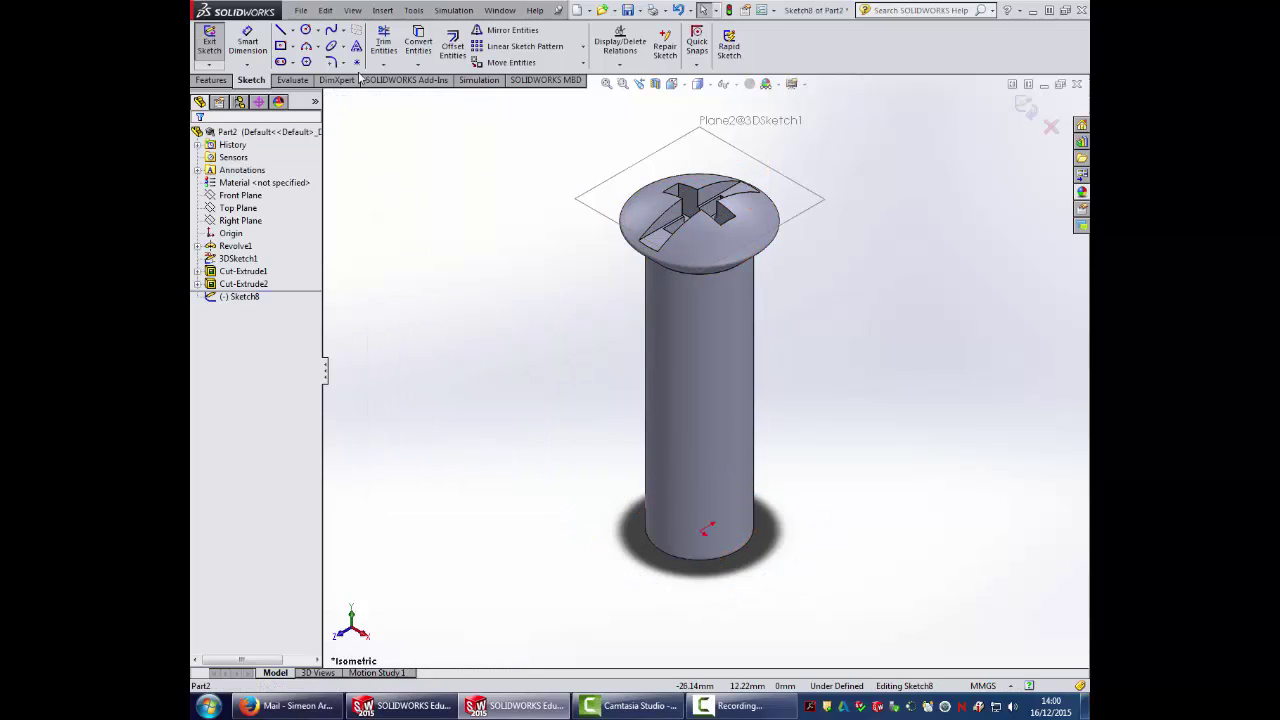
click(305, 30)
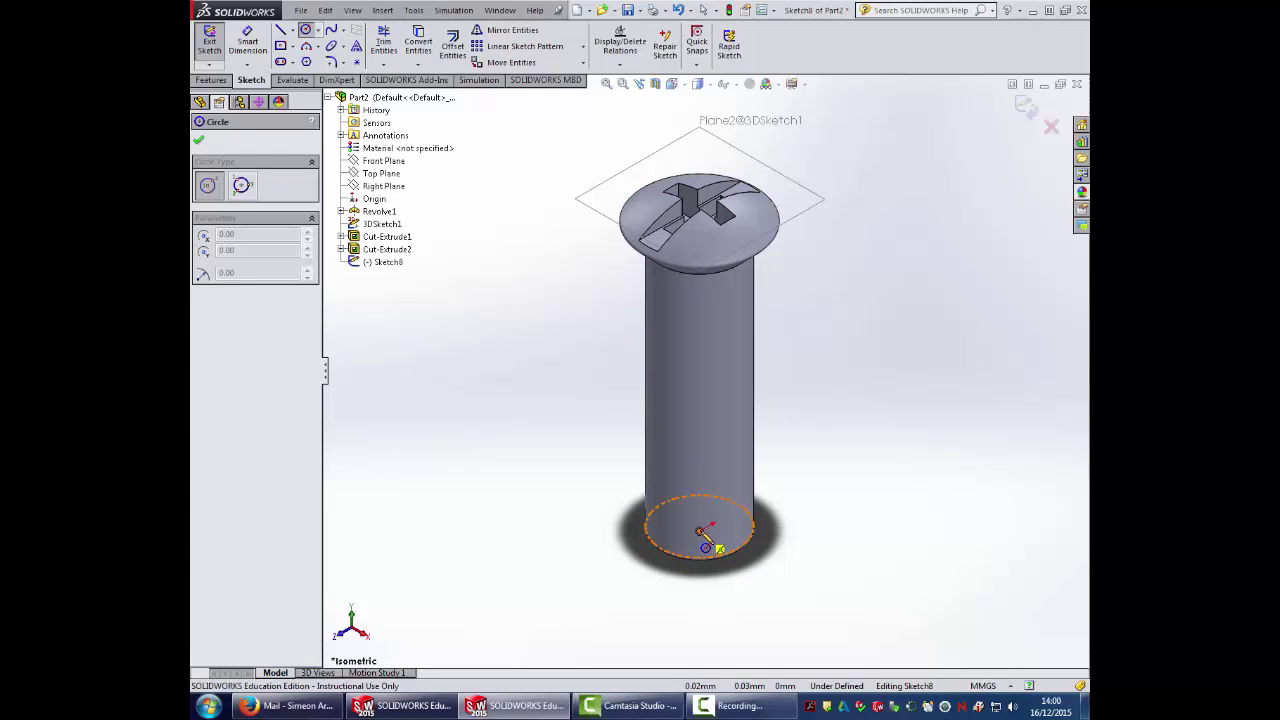
click(700, 532)
click(771, 563)
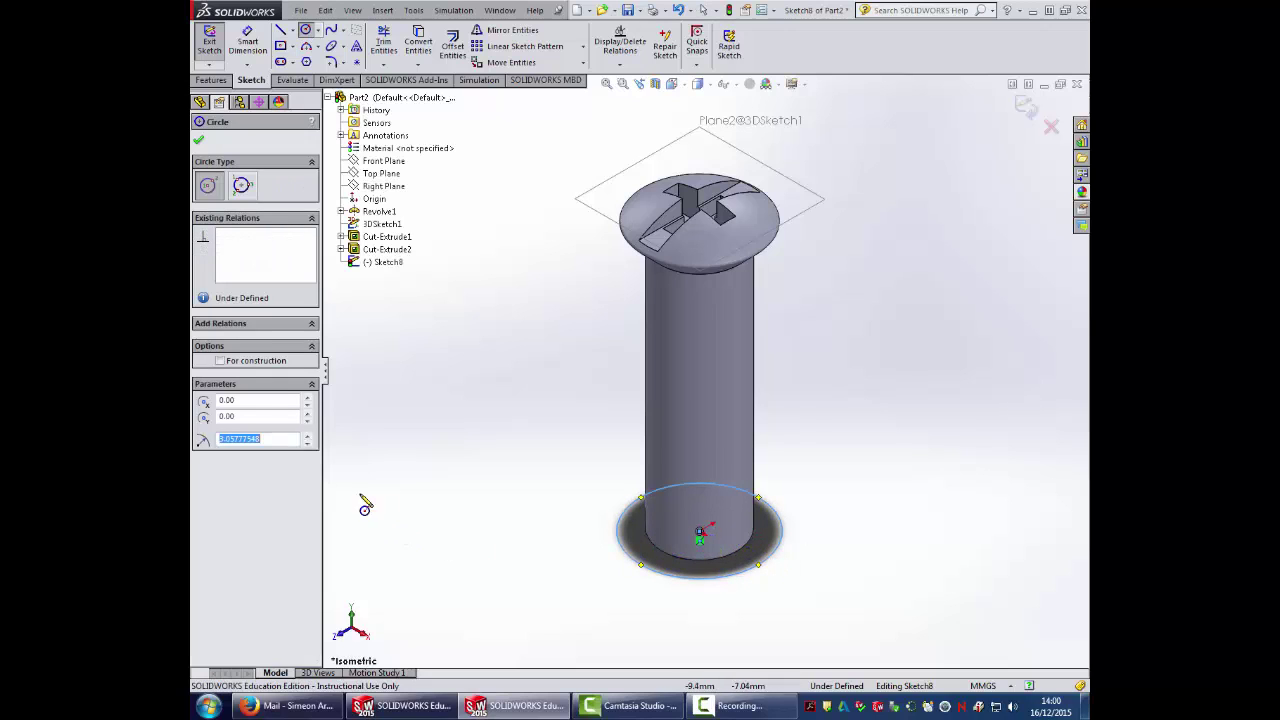
text(2)
key(Return)
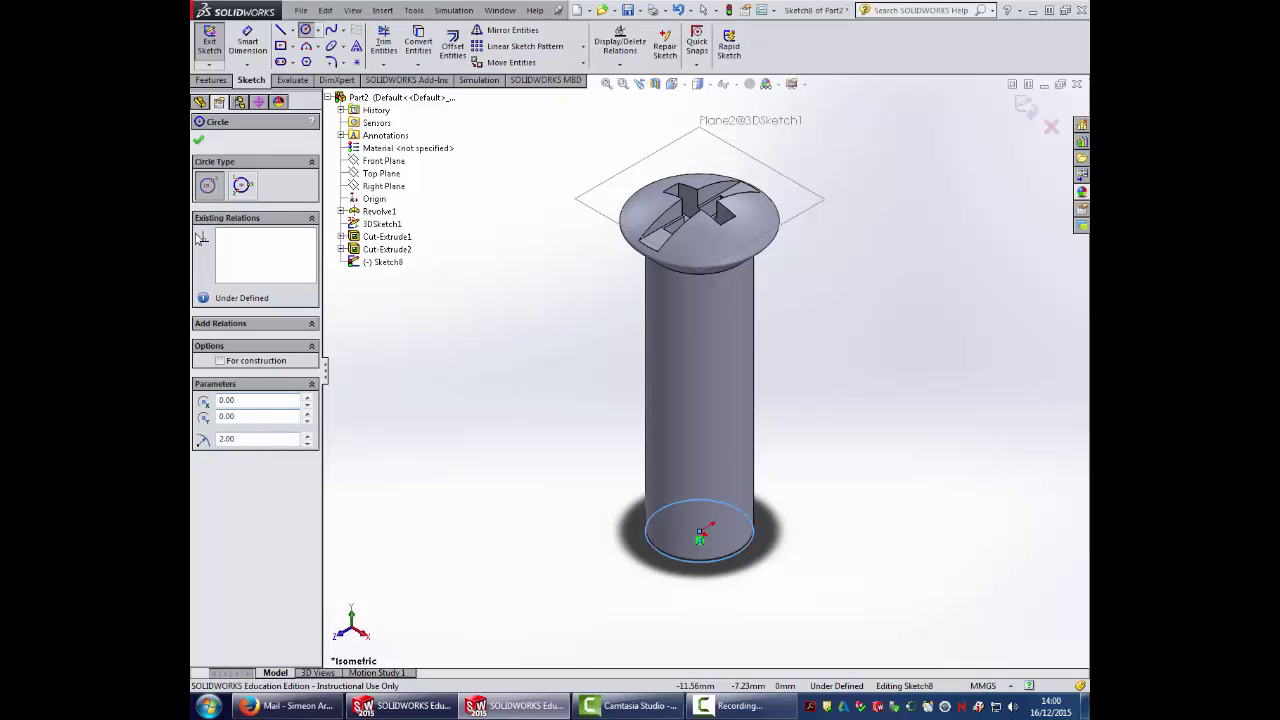
click(199, 141)
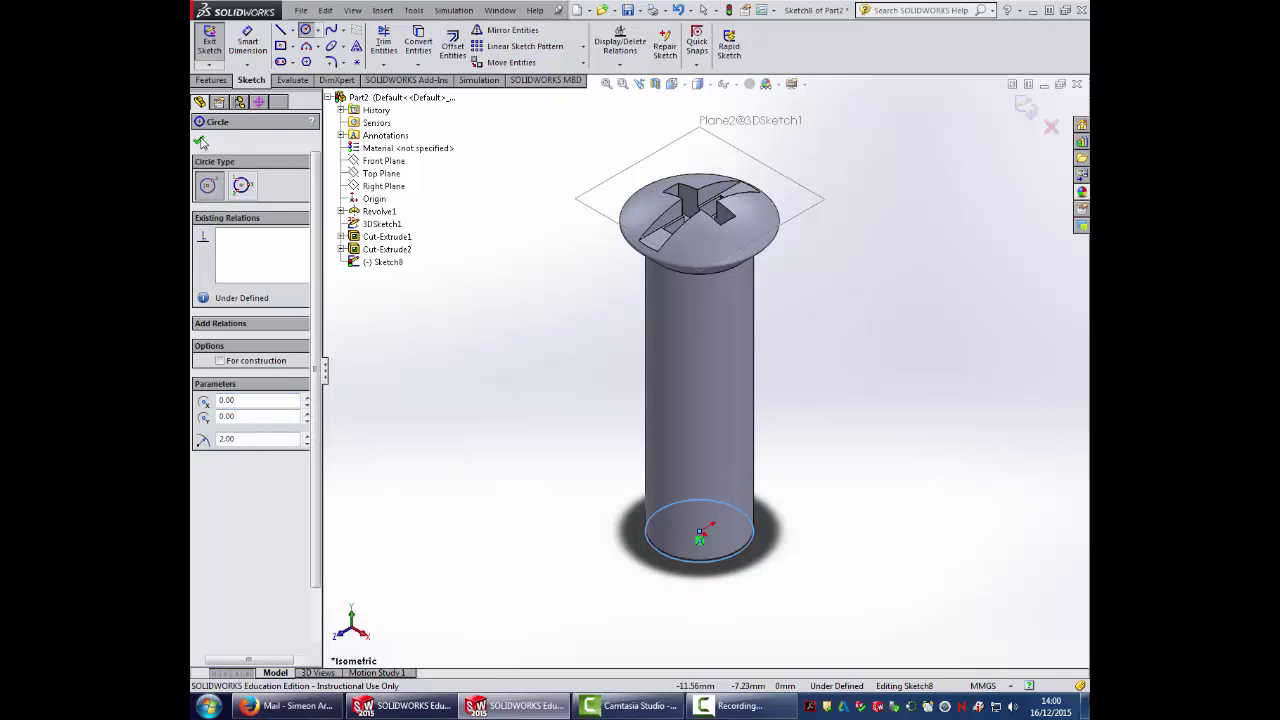
click(210, 80)
Create a 6.00 mm high, 18-revolution helix from the circle, defined by height and revolution
click(786, 38)
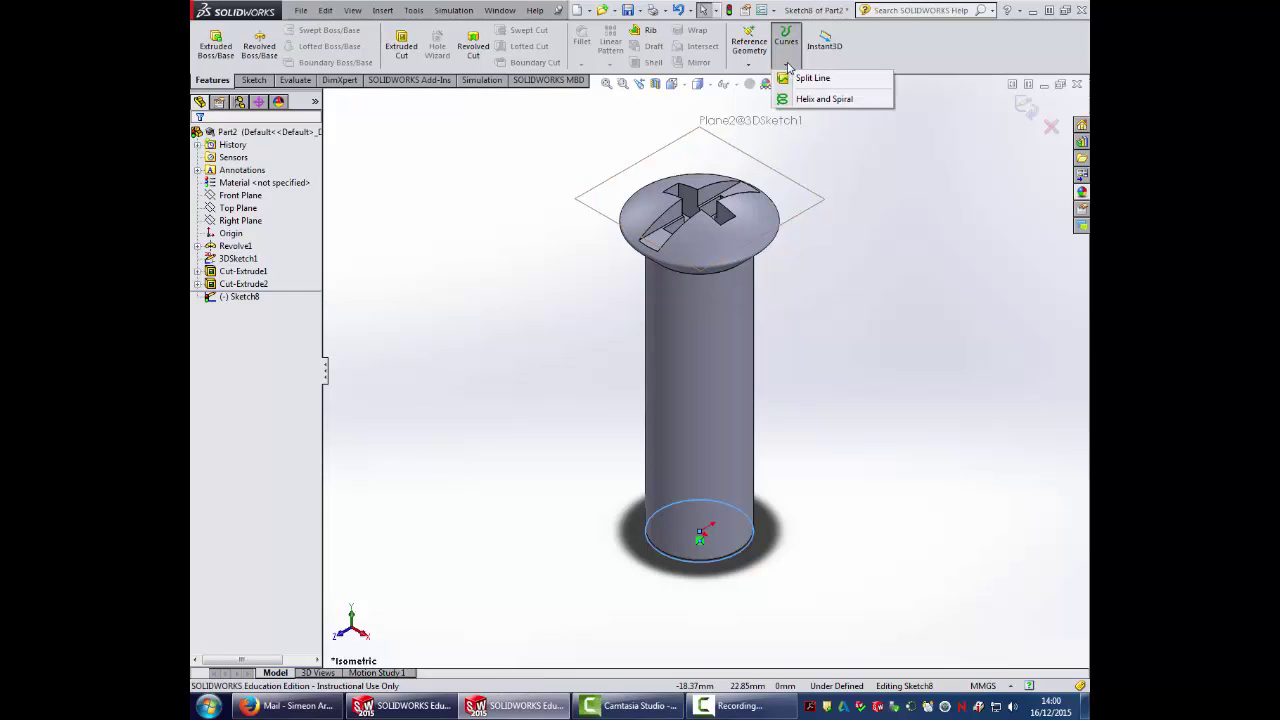
click(824, 100)
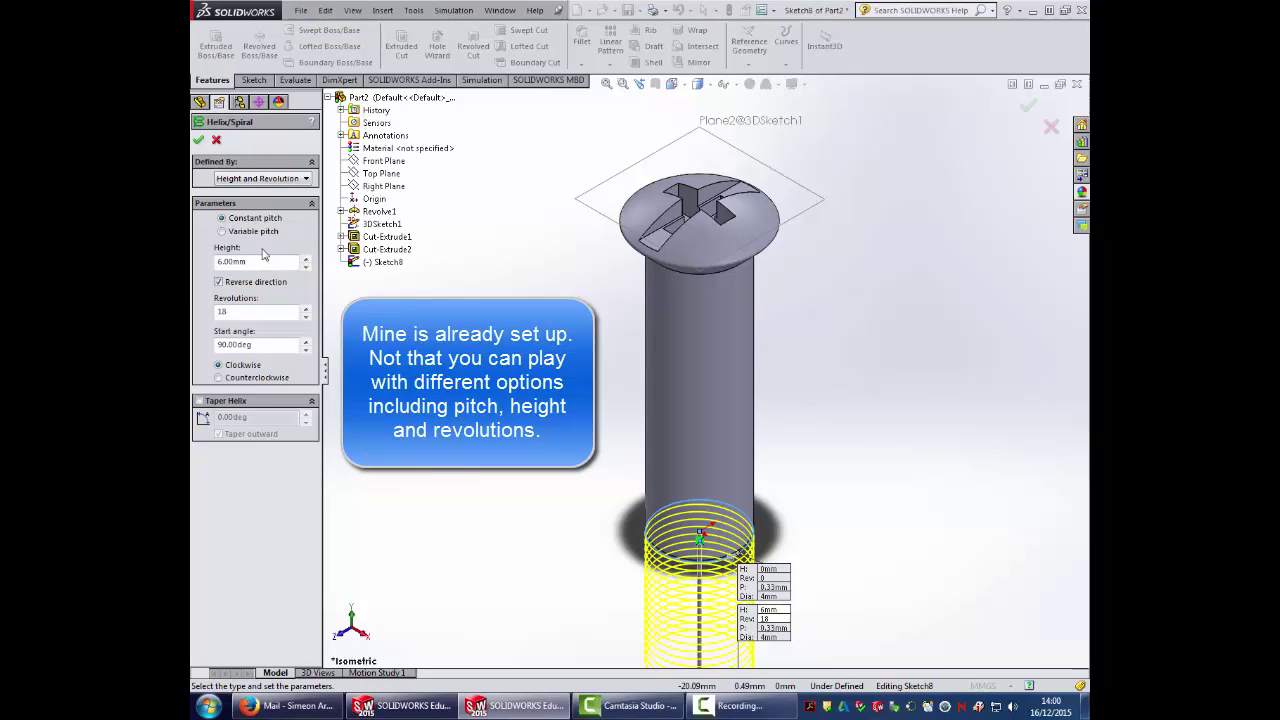
click(219, 283)
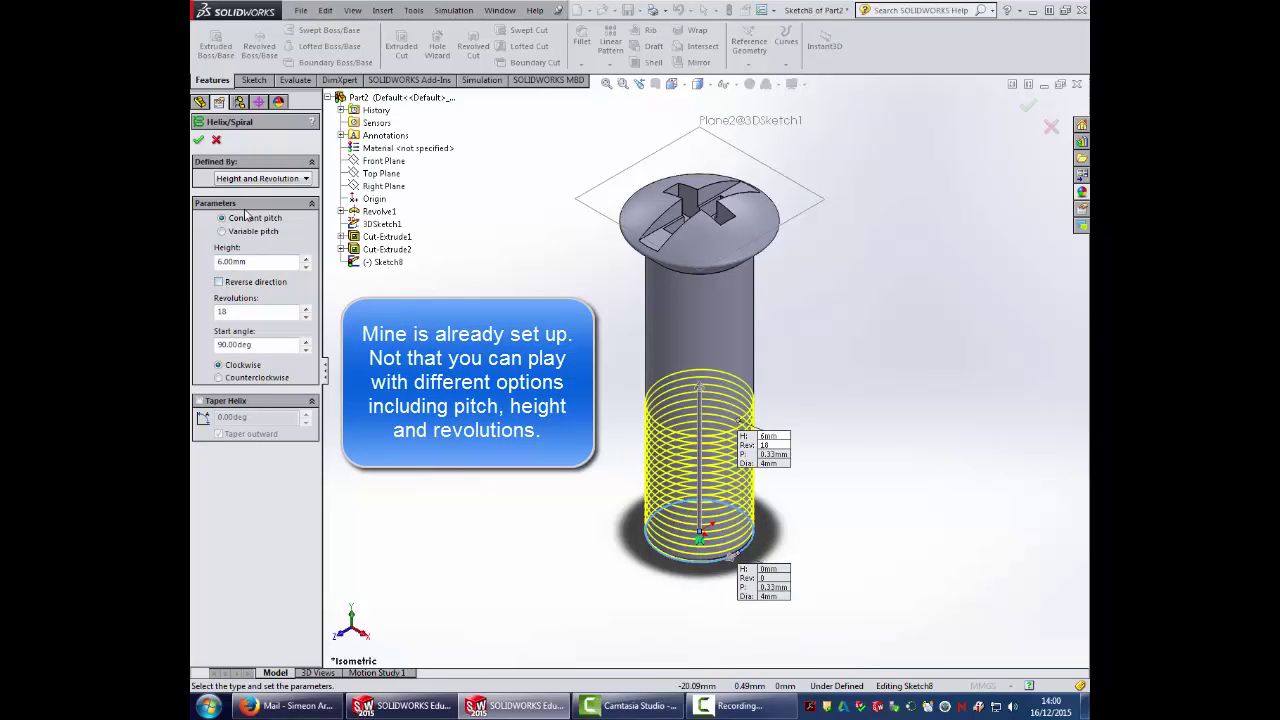
click(257, 180)
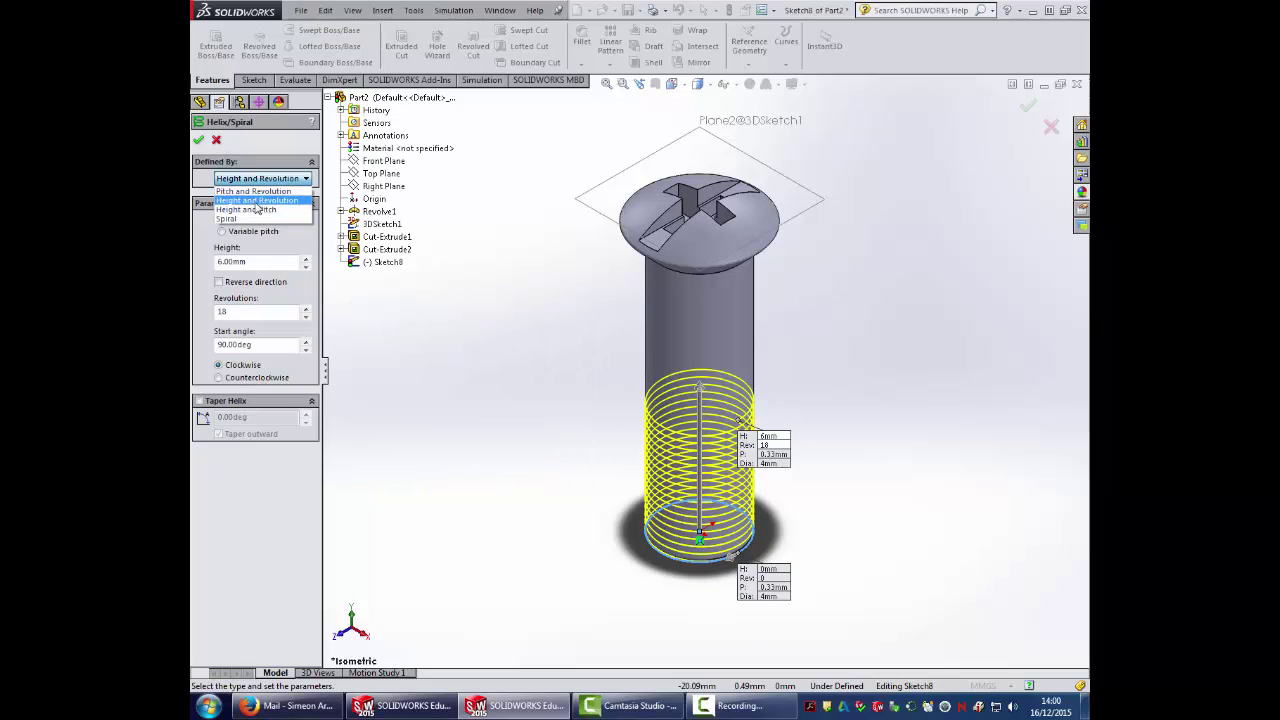
click(256, 202)
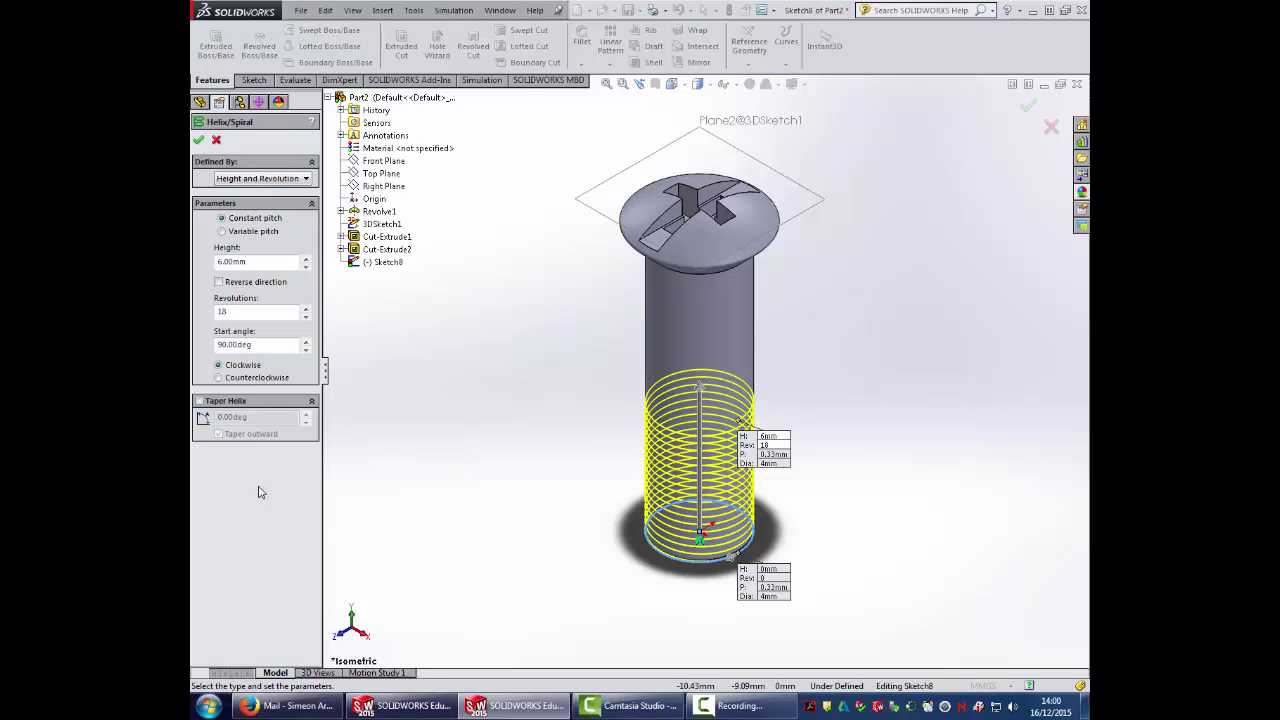
click(199, 141)
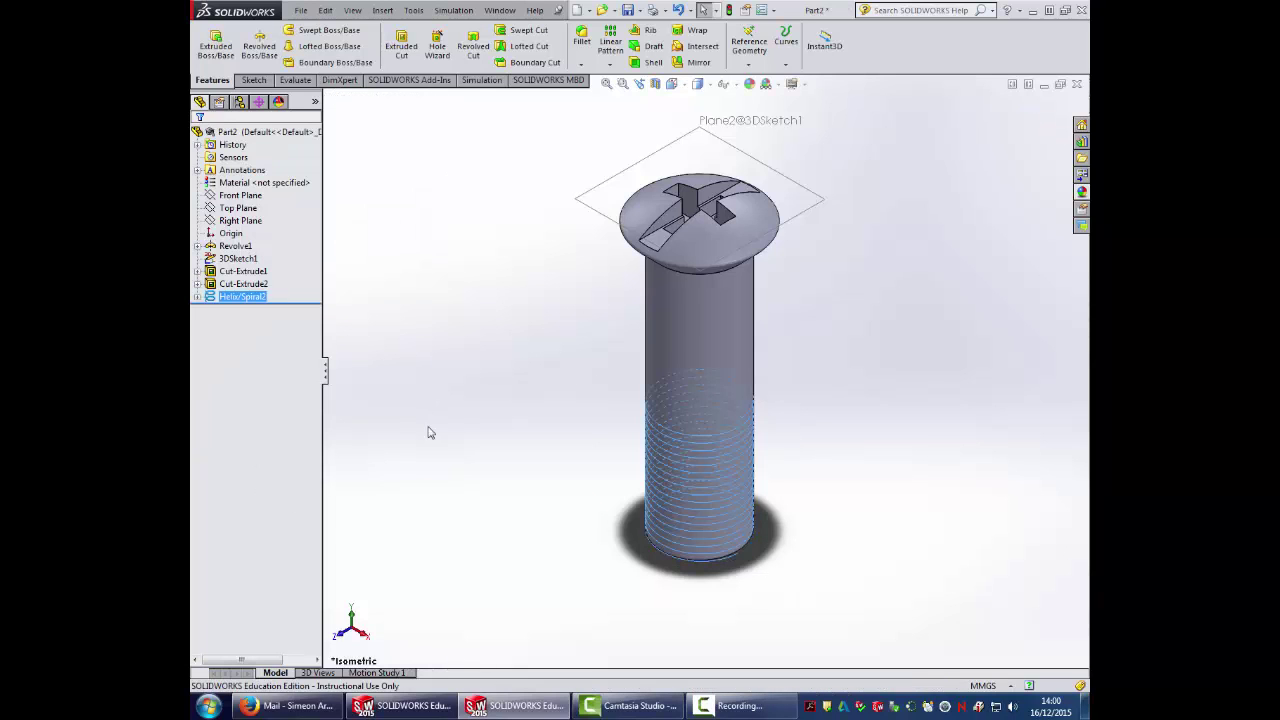
Start Sketch9 on the Front Plane, viewed straight from the front
mouse_move(647, 541)
middle_down()
mouse_move(623, 497)
mouse_move(520, 452)
mouse_move(486, 463)
mouse_move(551, 480)
mouse_move(577, 534)
middle_up()
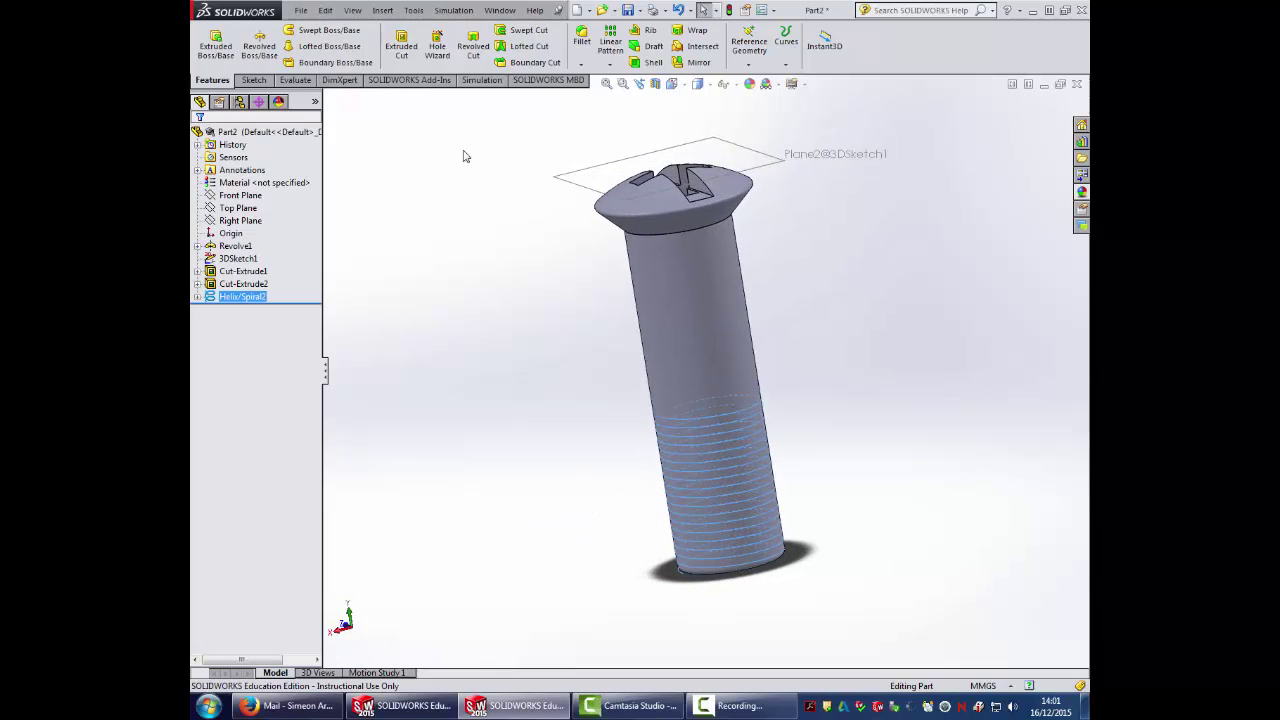
click(252, 80)
click(210, 38)
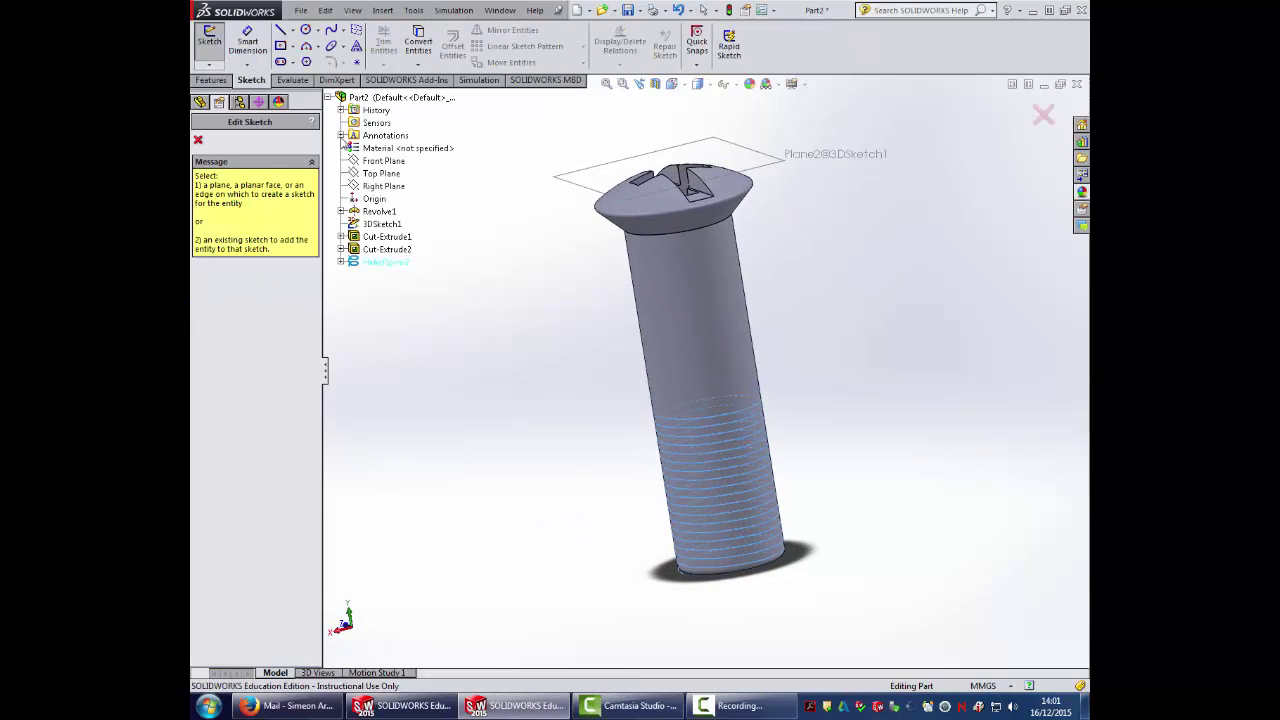
click(384, 164)
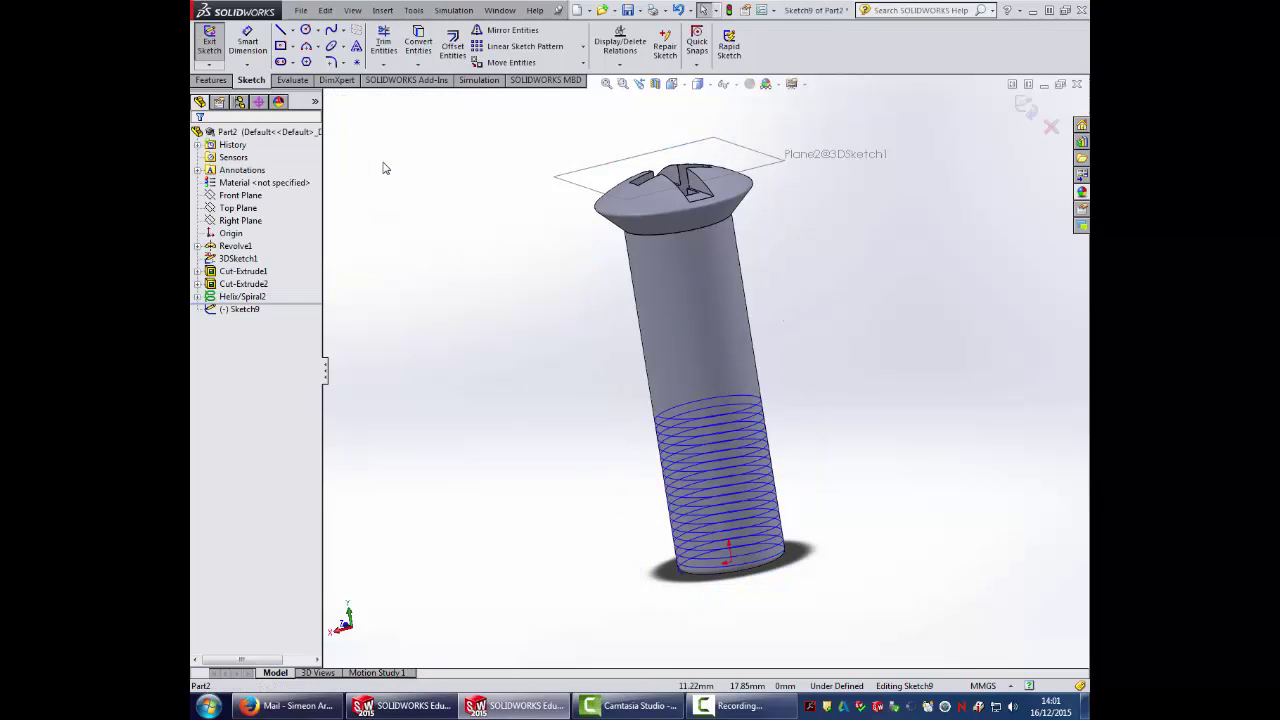
click(671, 84)
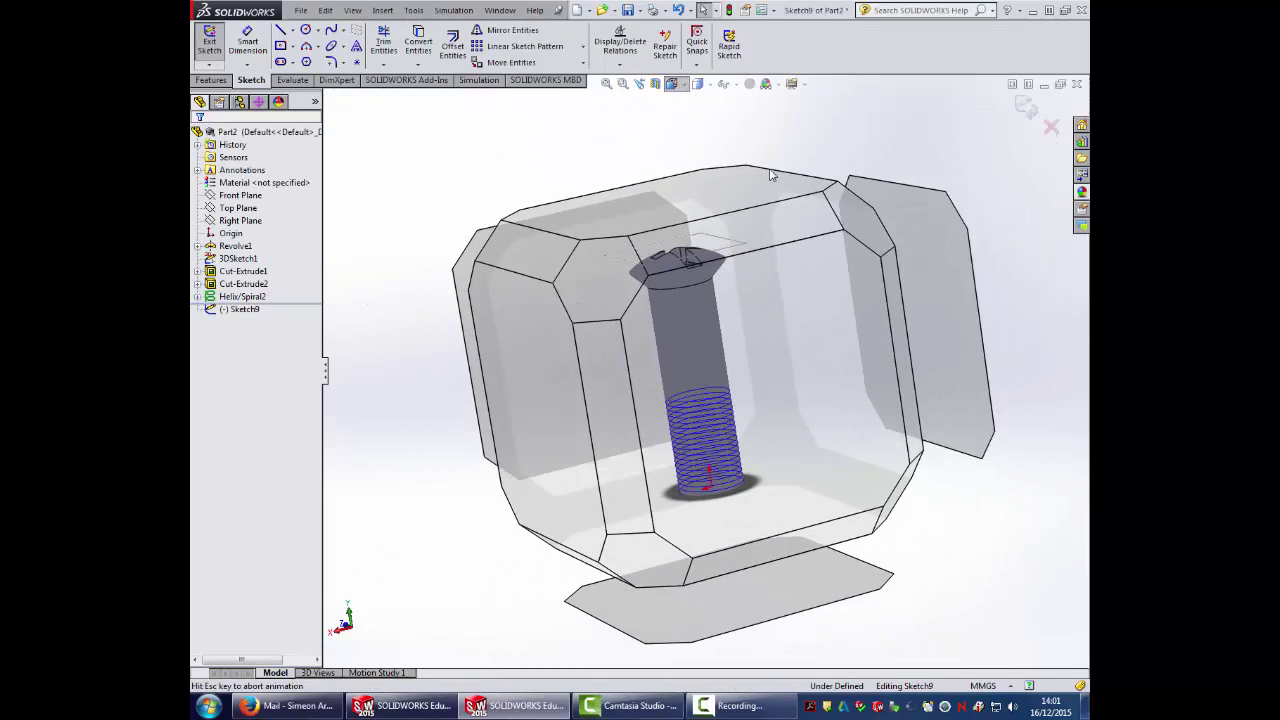
click(744, 156)
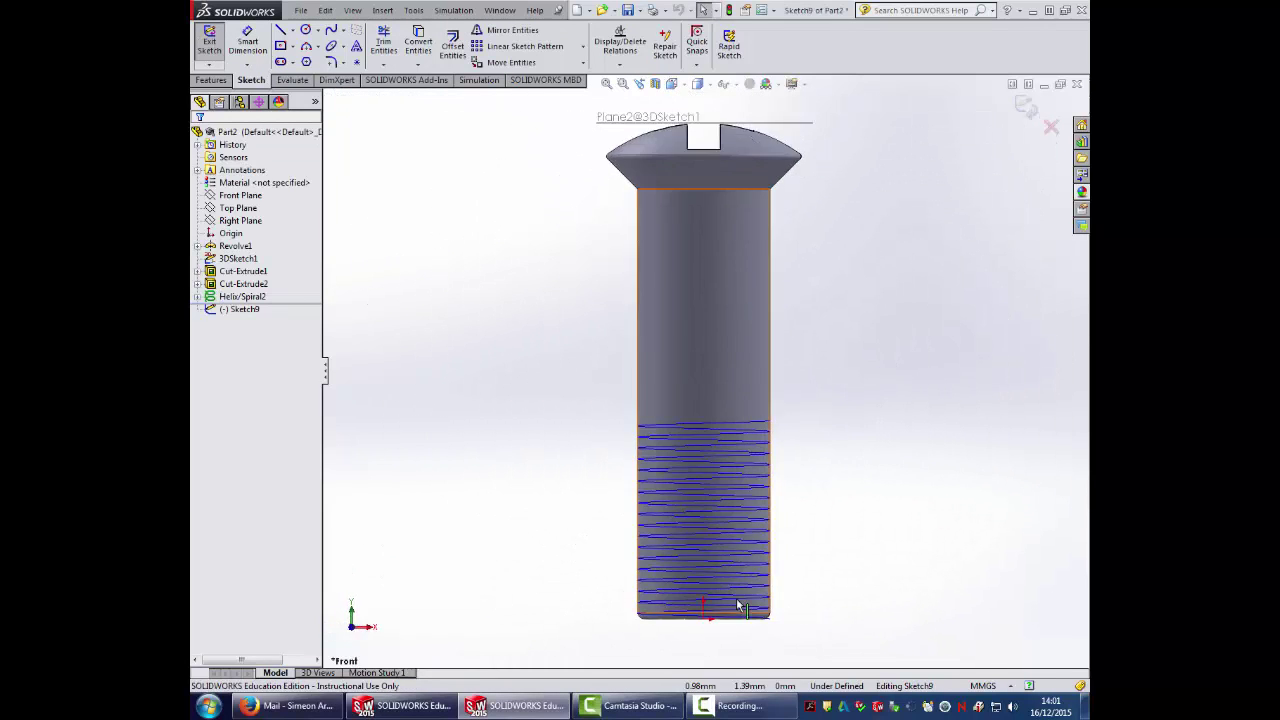
scroll(800, 617, down, 3)
scroll(523, 560, down, 2)
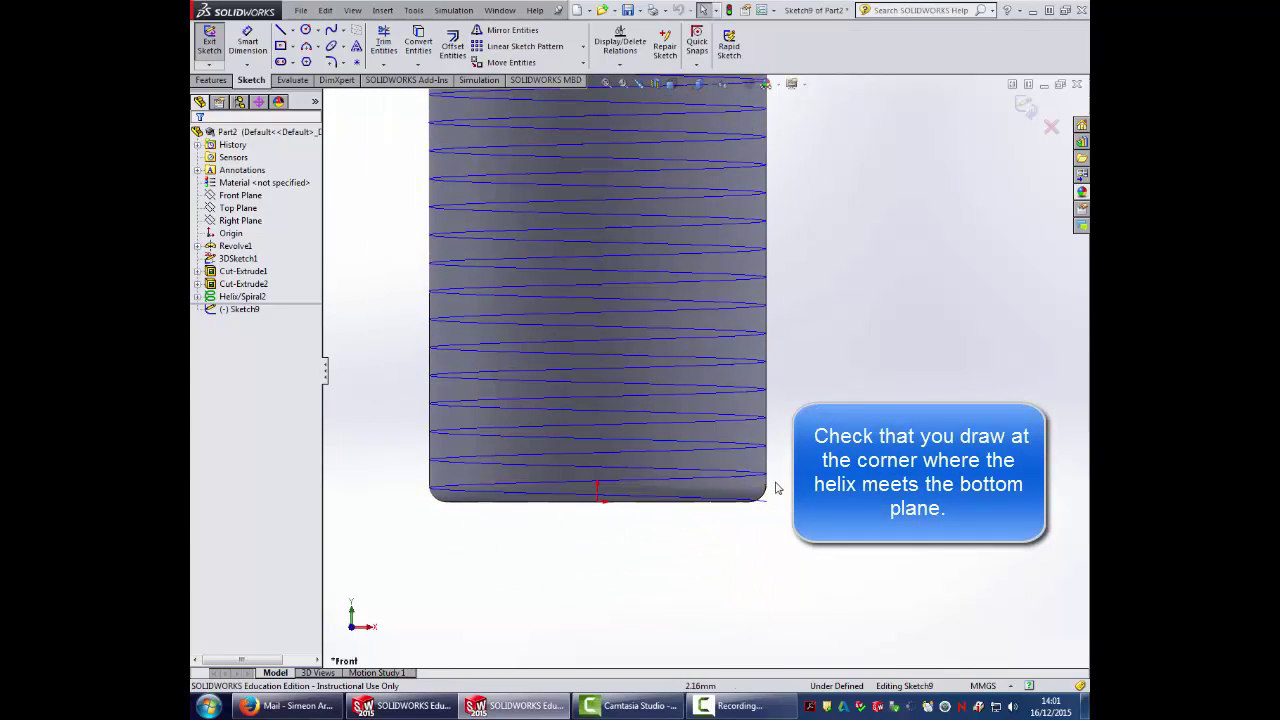
Draw horizontal and vertical construction centrelines meeting at the shank's bottom end
click(293, 31)
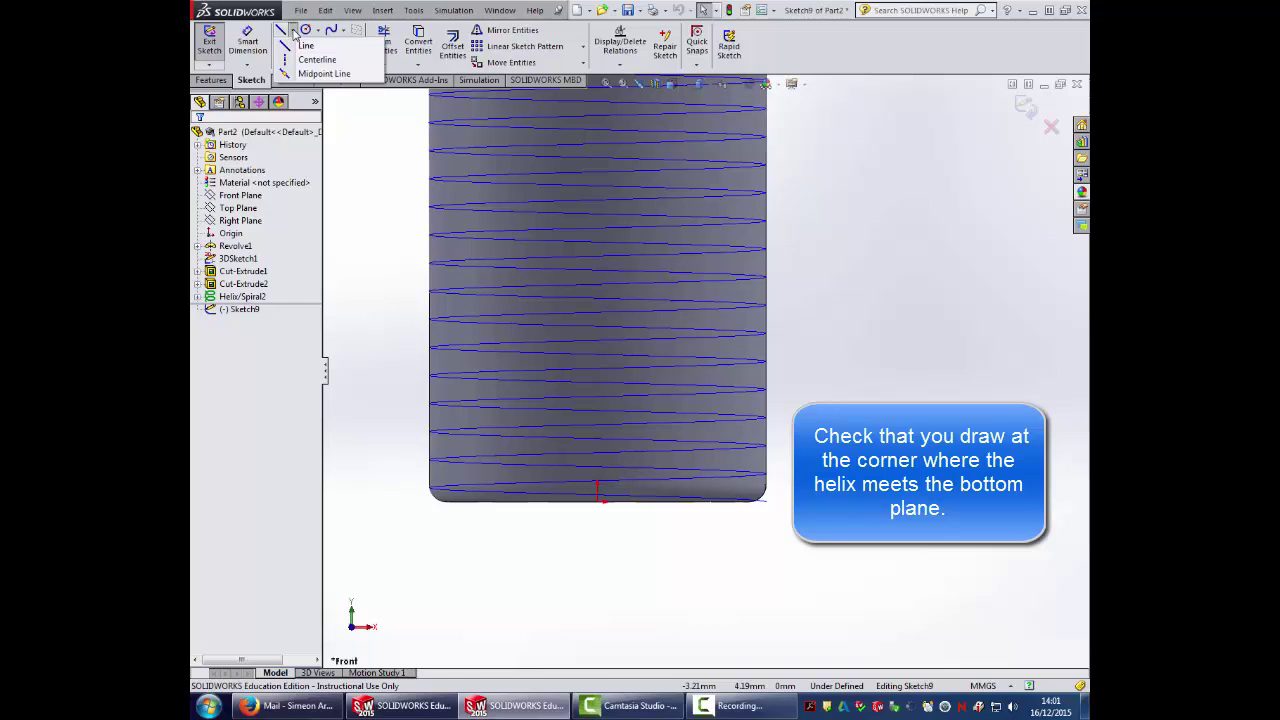
click(310, 57)
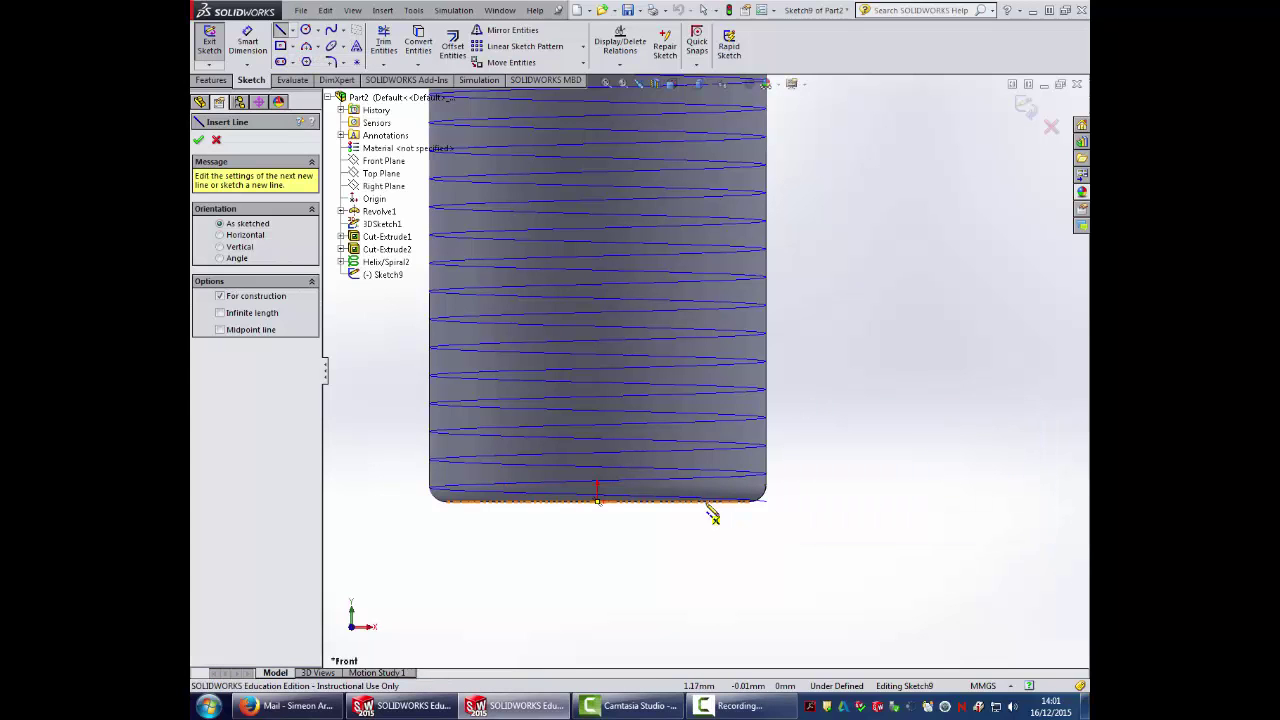
click(702, 502)
click(918, 501)
key(Escape)
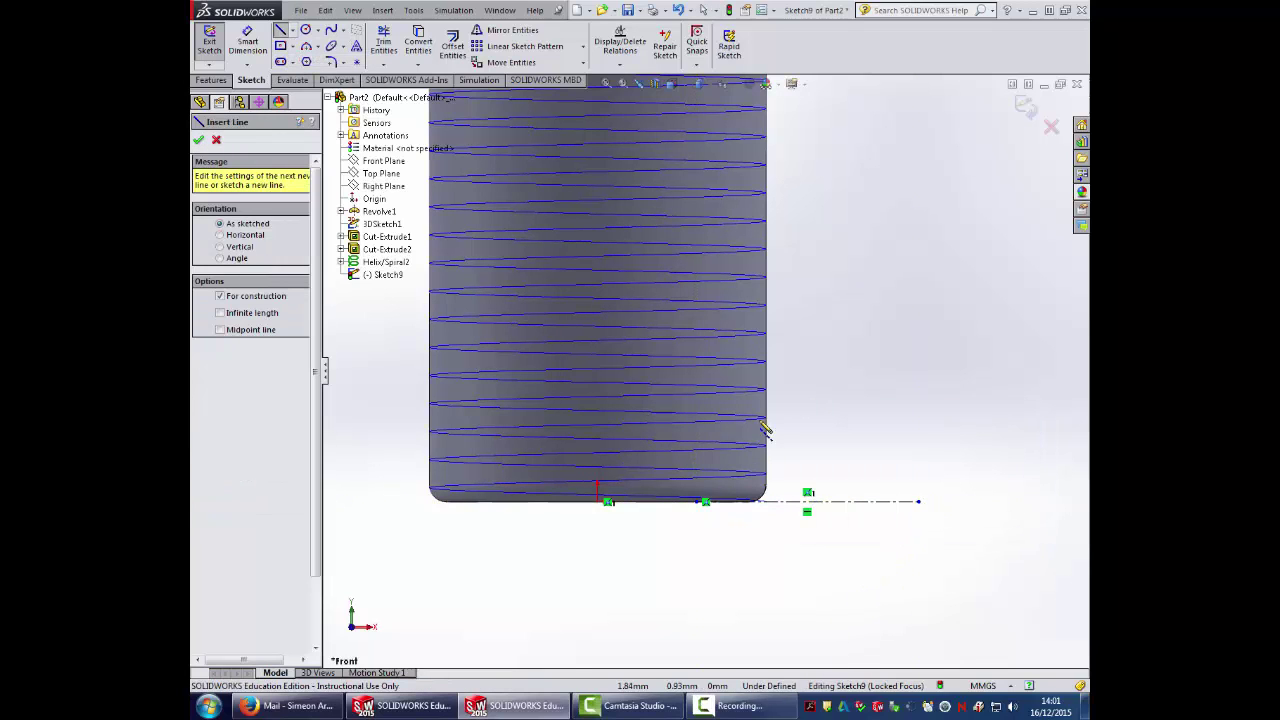
click(766, 417)
click(766, 574)
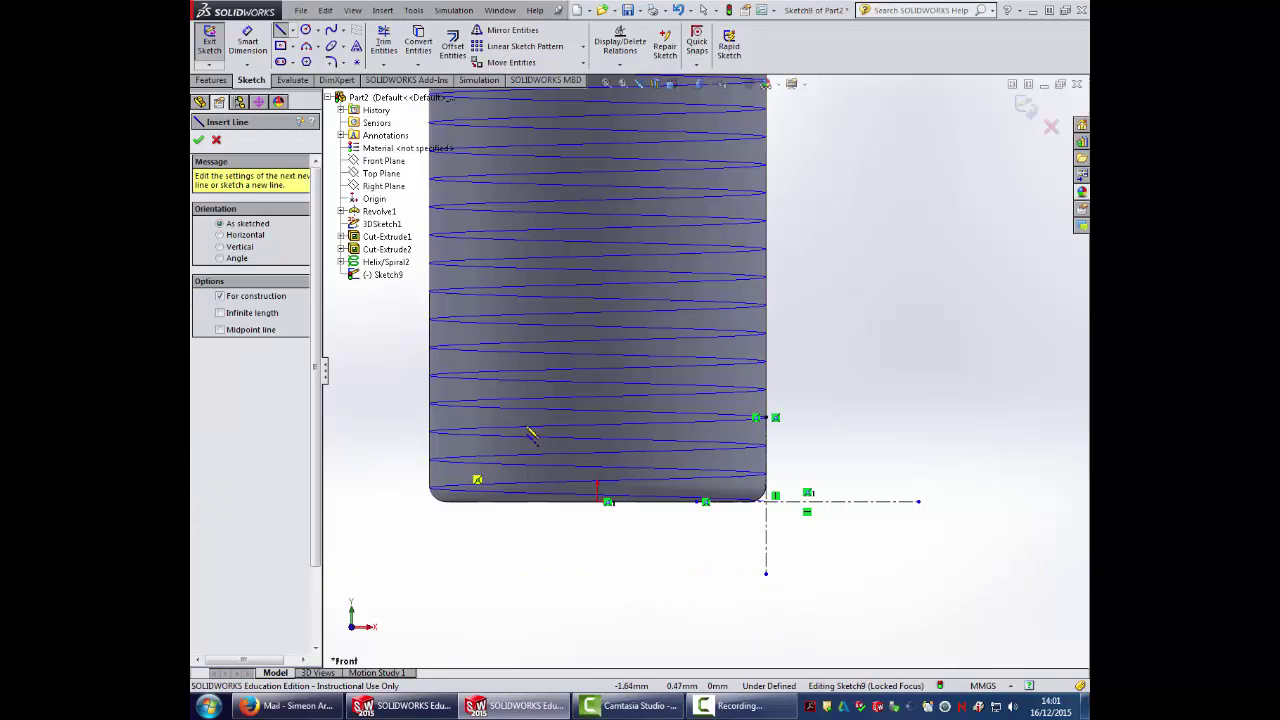
scroll(749, 474, down, 1)
scroll(786, 514, down, 1)
scroll(809, 494, down, 1)
scroll(773, 492, down, 2)
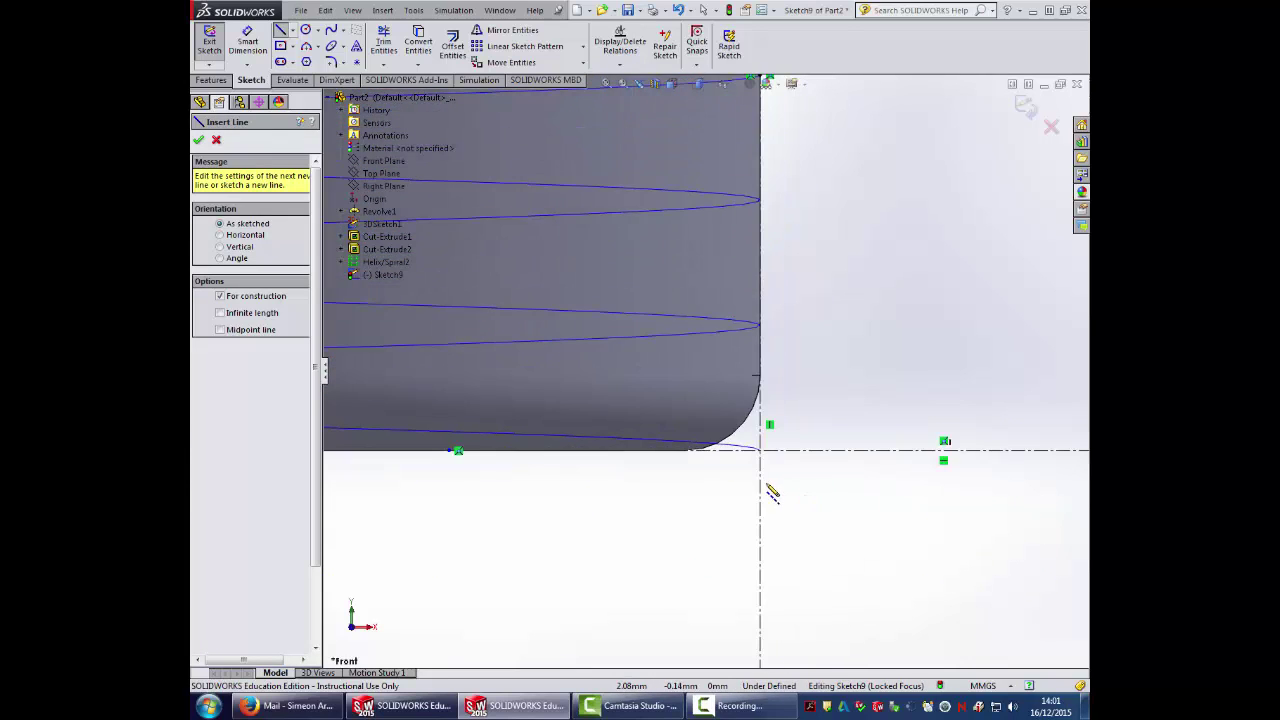
scroll(776, 498, down, 2)
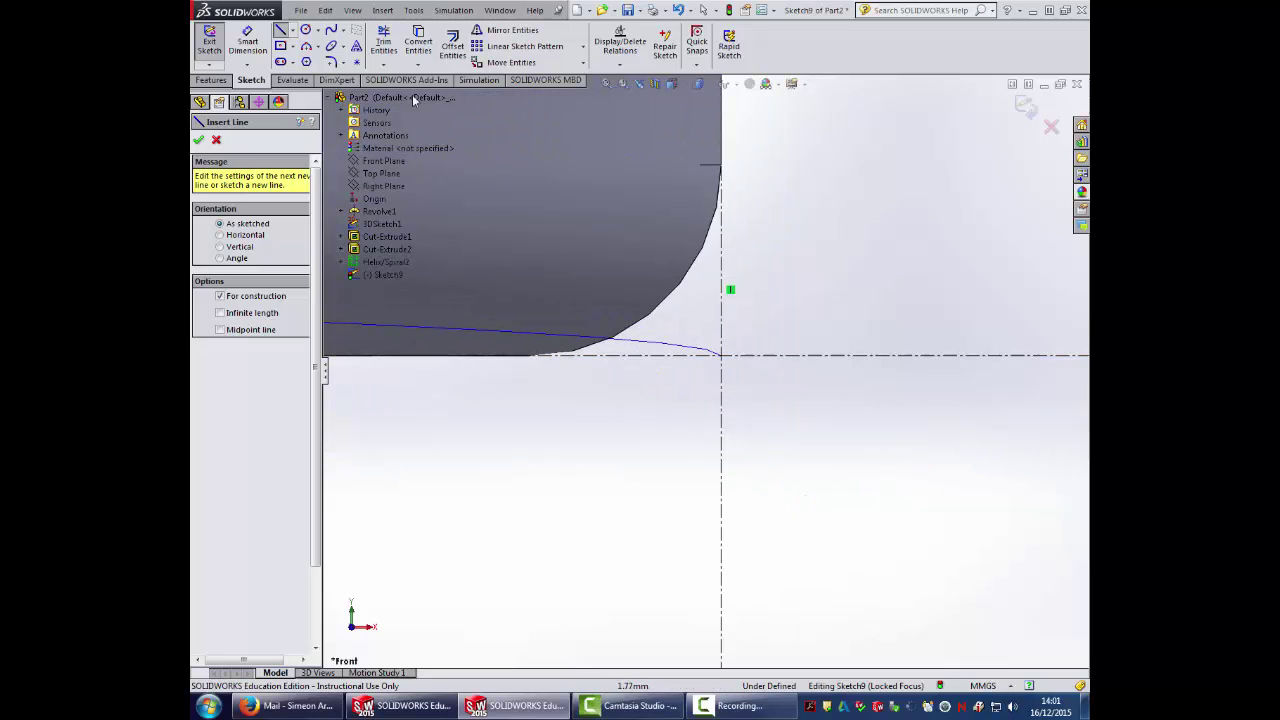
Draw a solid sloping line rising from the horizontal centreline
click(291, 31)
click(310, 42)
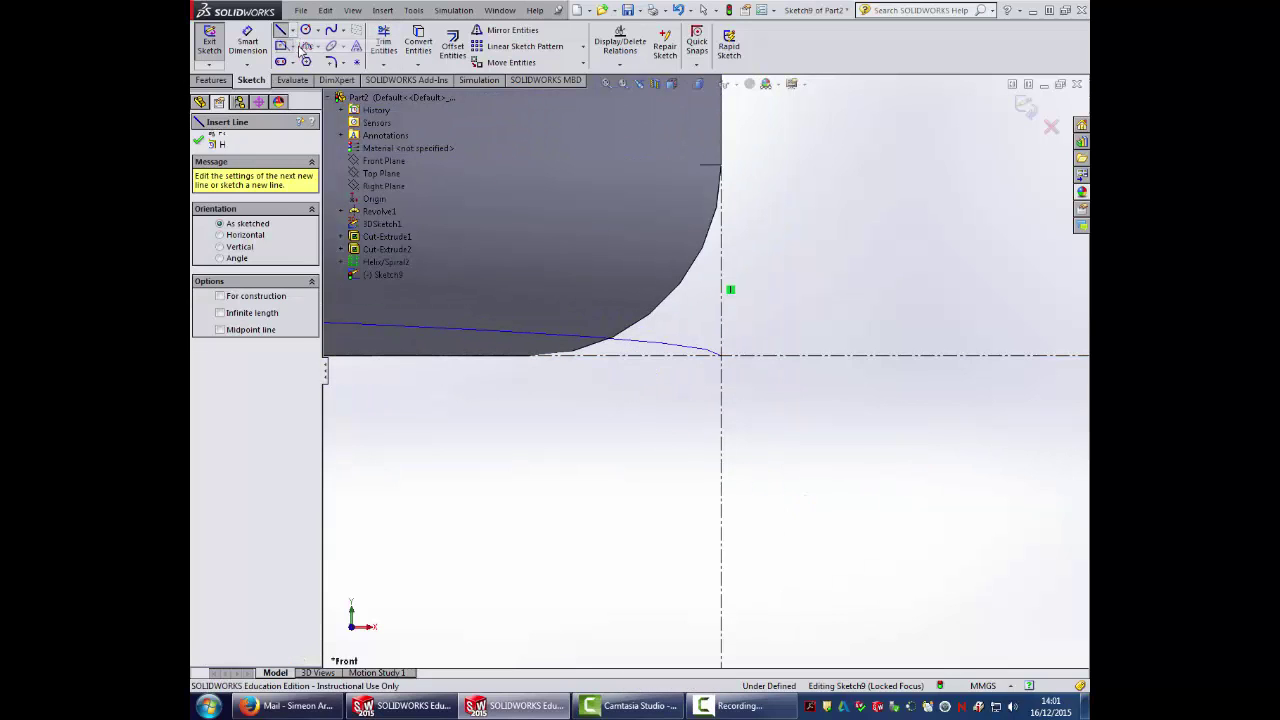
click(292, 31)
click(305, 47)
click(292, 31)
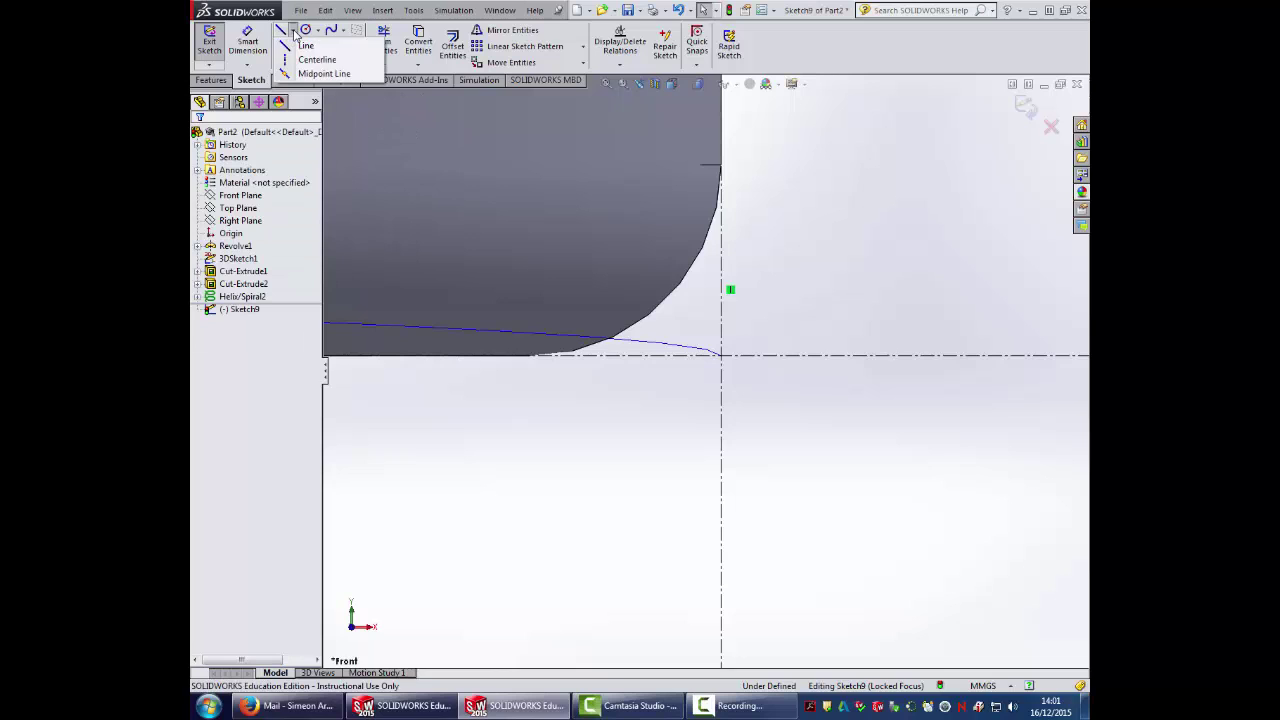
click(305, 47)
click(658, 354)
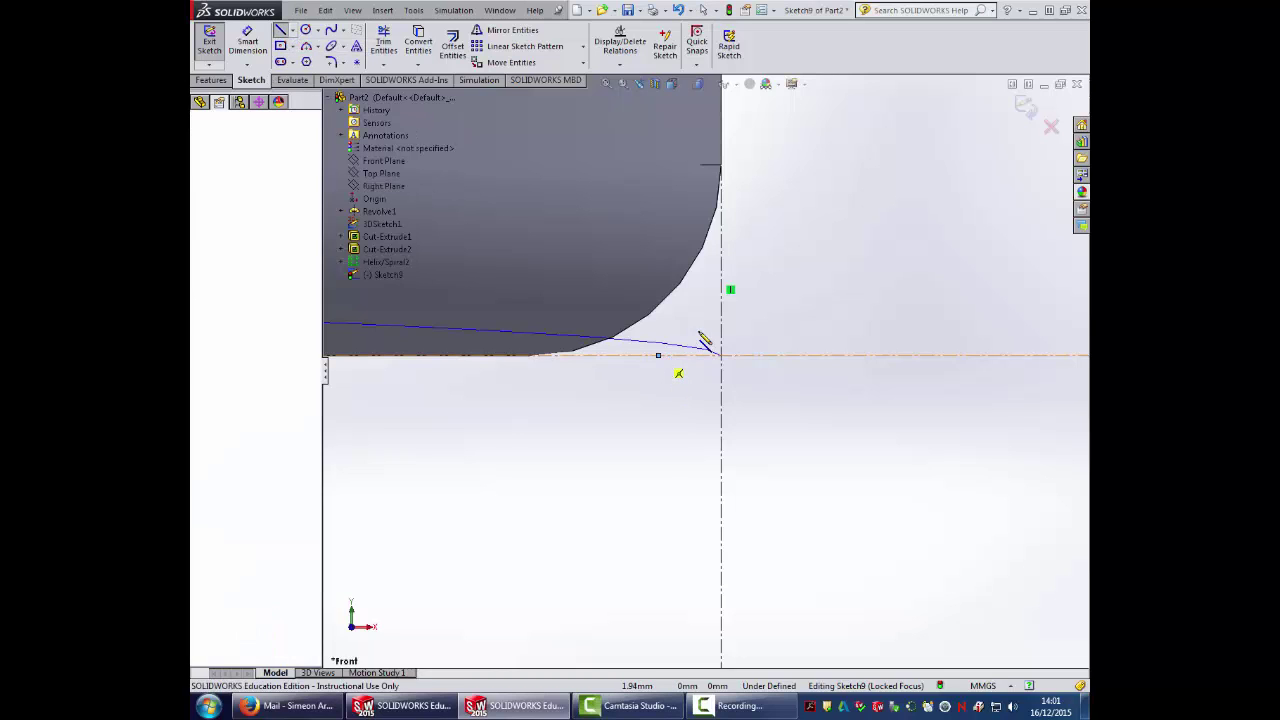
click(721, 325)
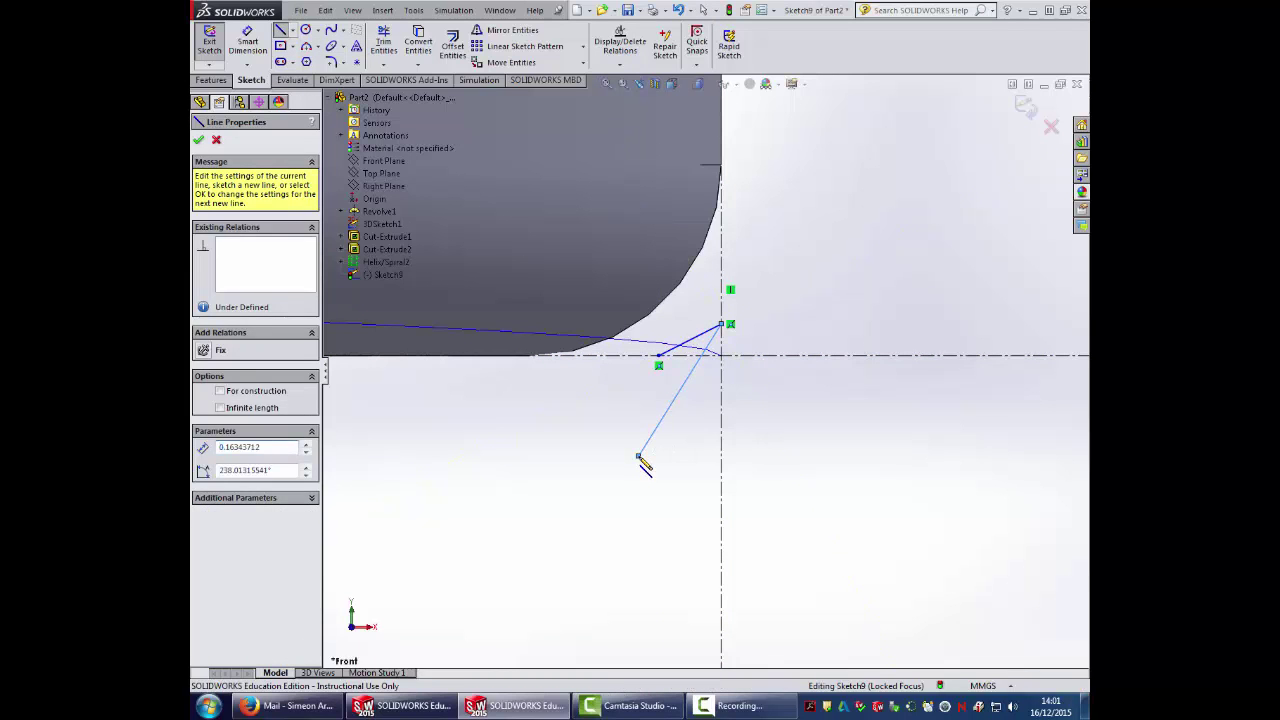
key(Escape)
Dimension the sloping line 0.25 horizontally and 0.15 high
click(250, 45)
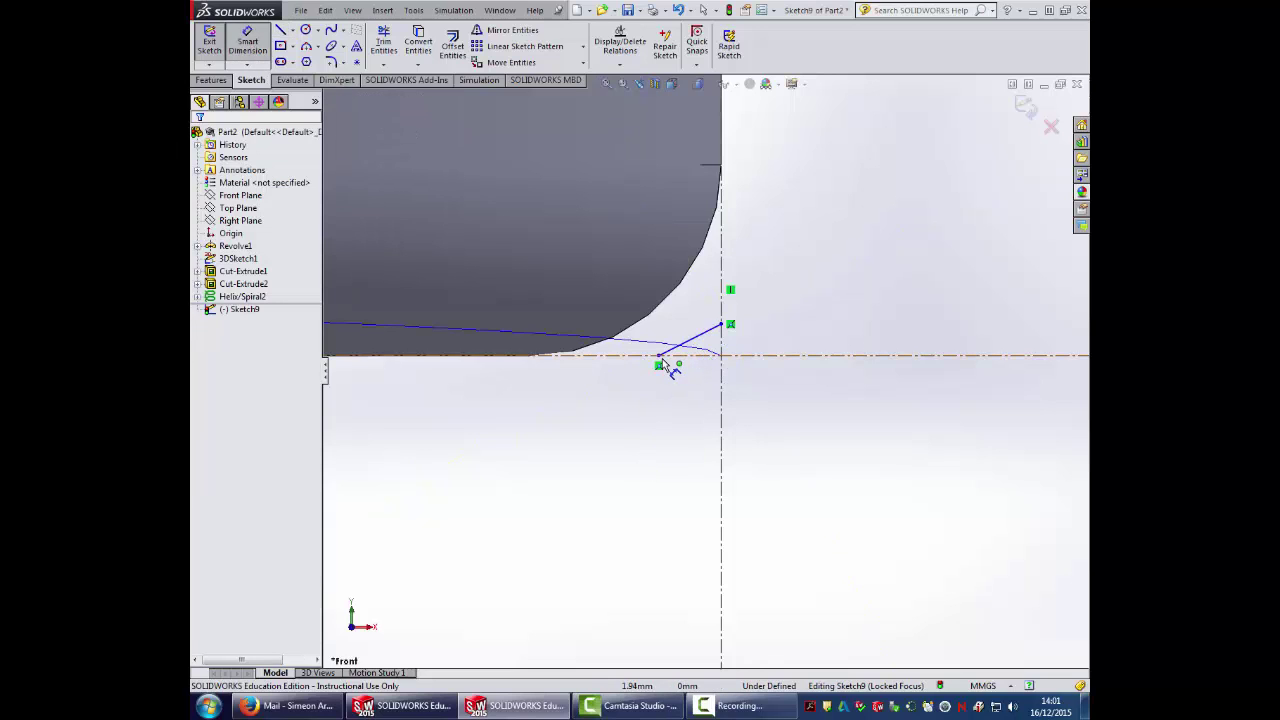
click(658, 355)
click(721, 347)
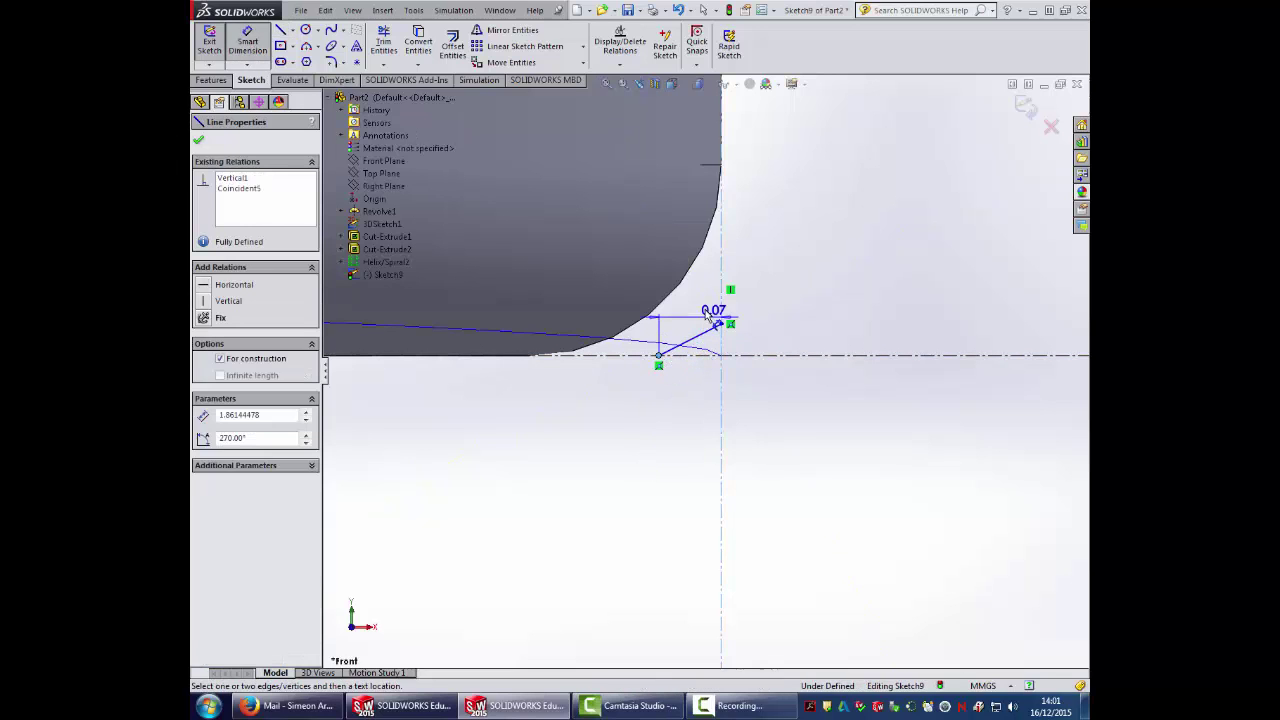
click(702, 312)
text(0.25)
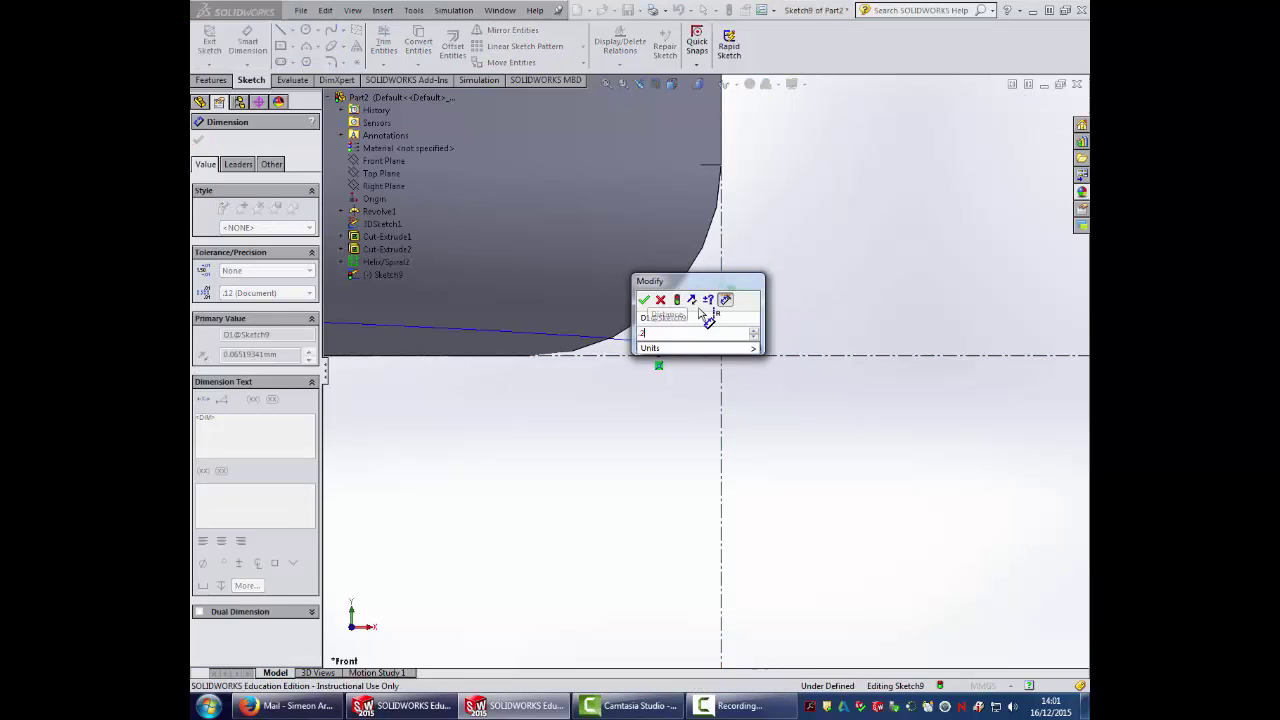
key(Return)
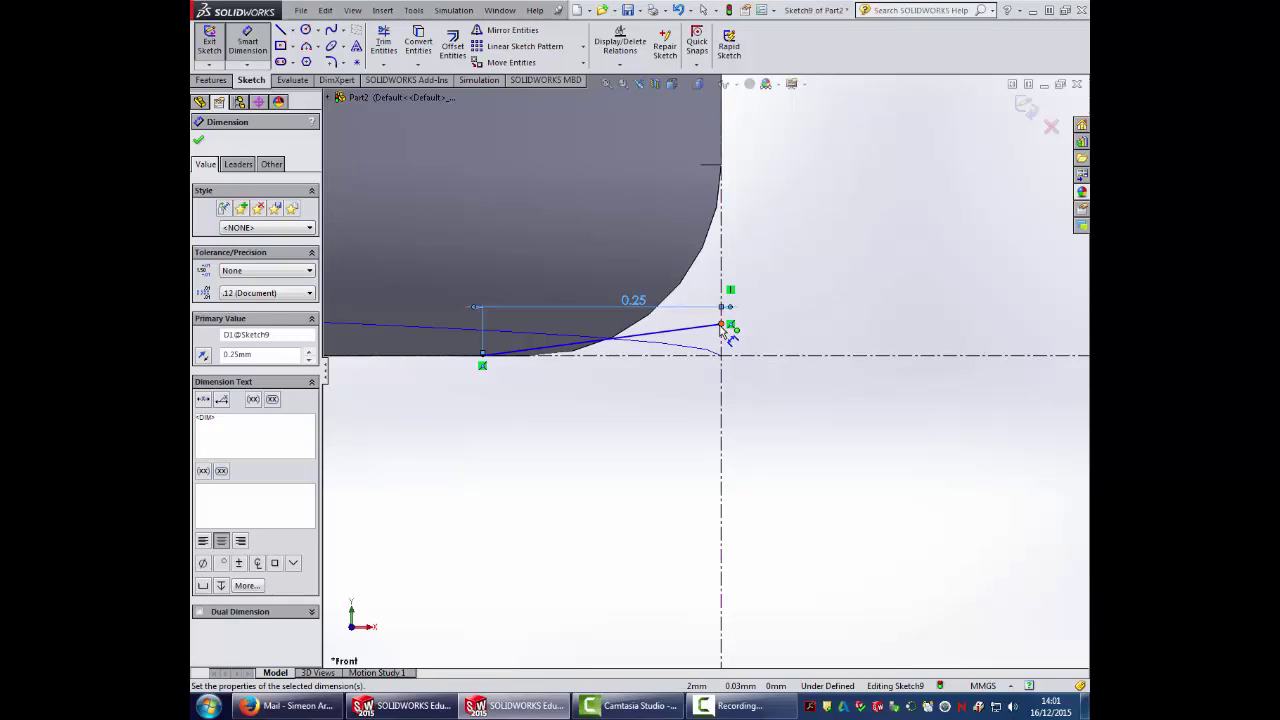
click(722, 326)
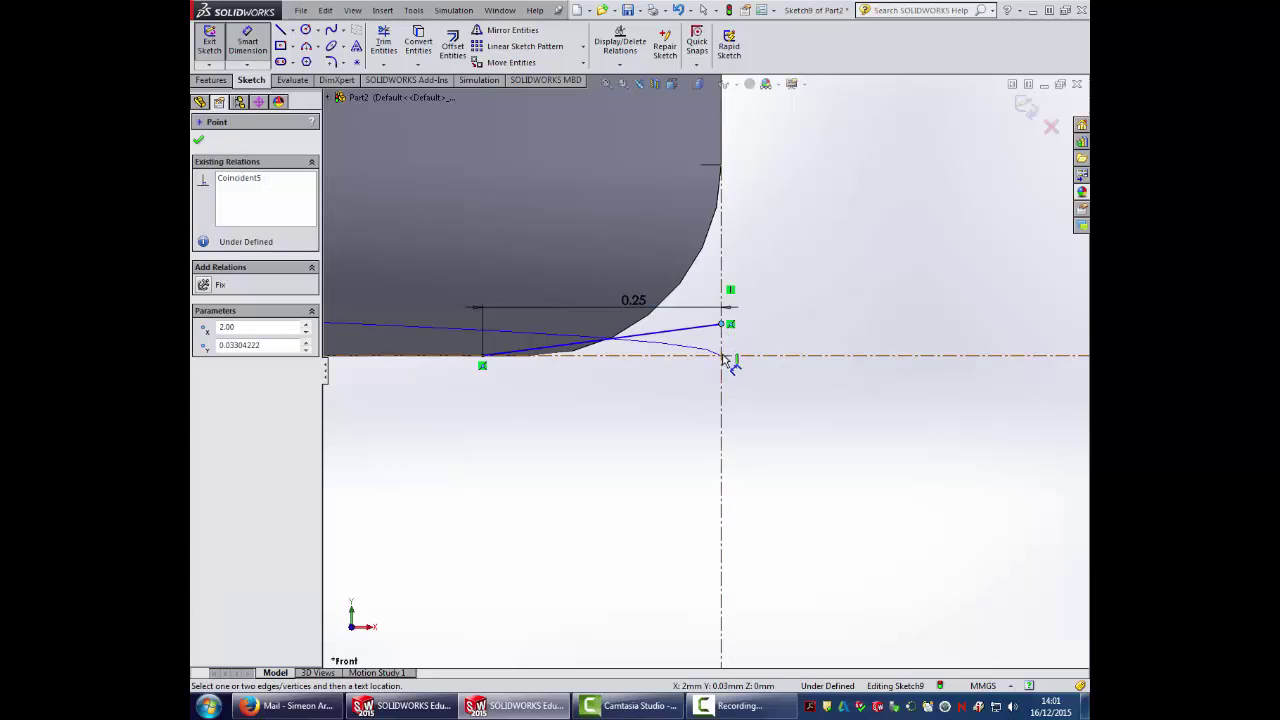
click(704, 357)
click(829, 318)
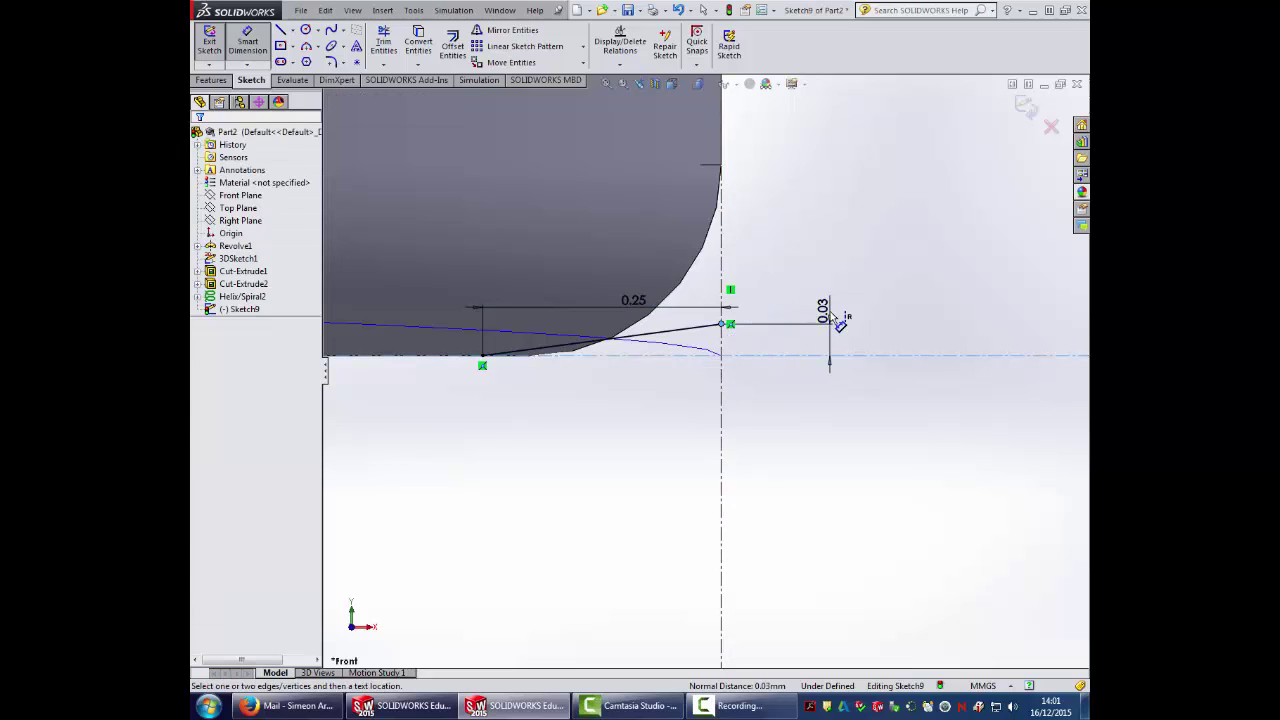
text(0.15)
key(Return)
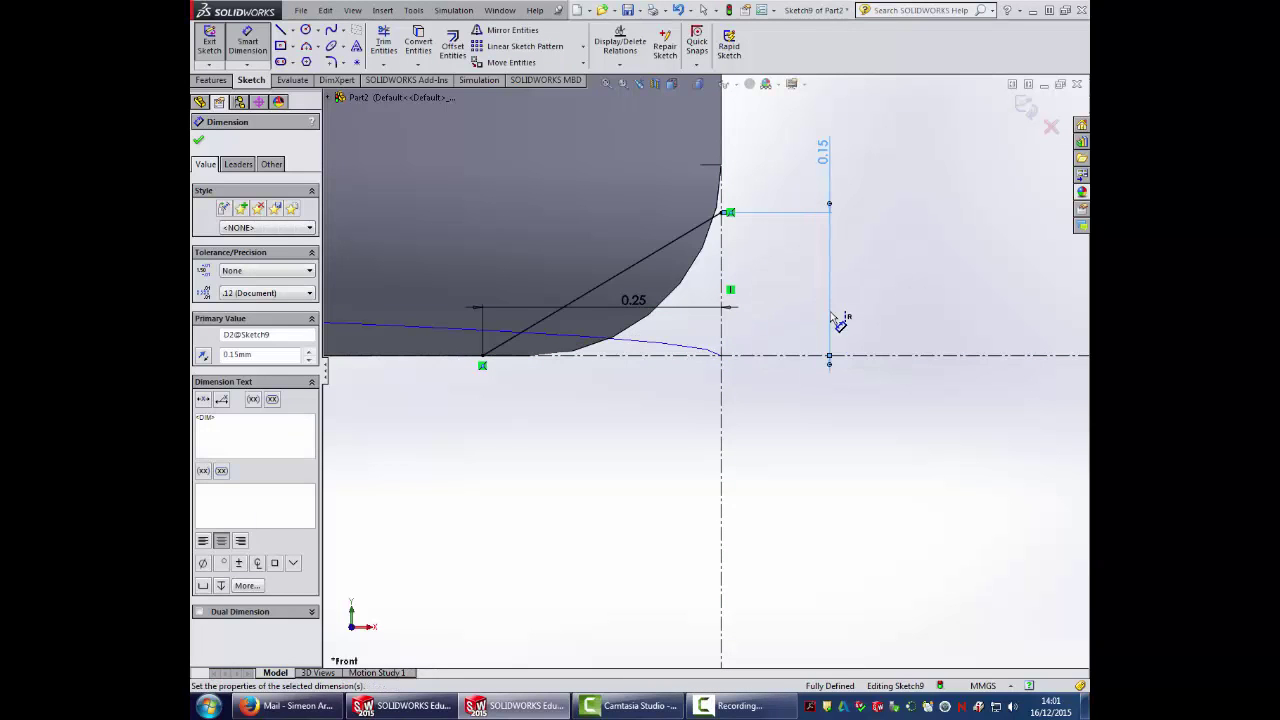
Mirror the sloping line about the horizontal centreline
scroll(830, 318, up, 3)
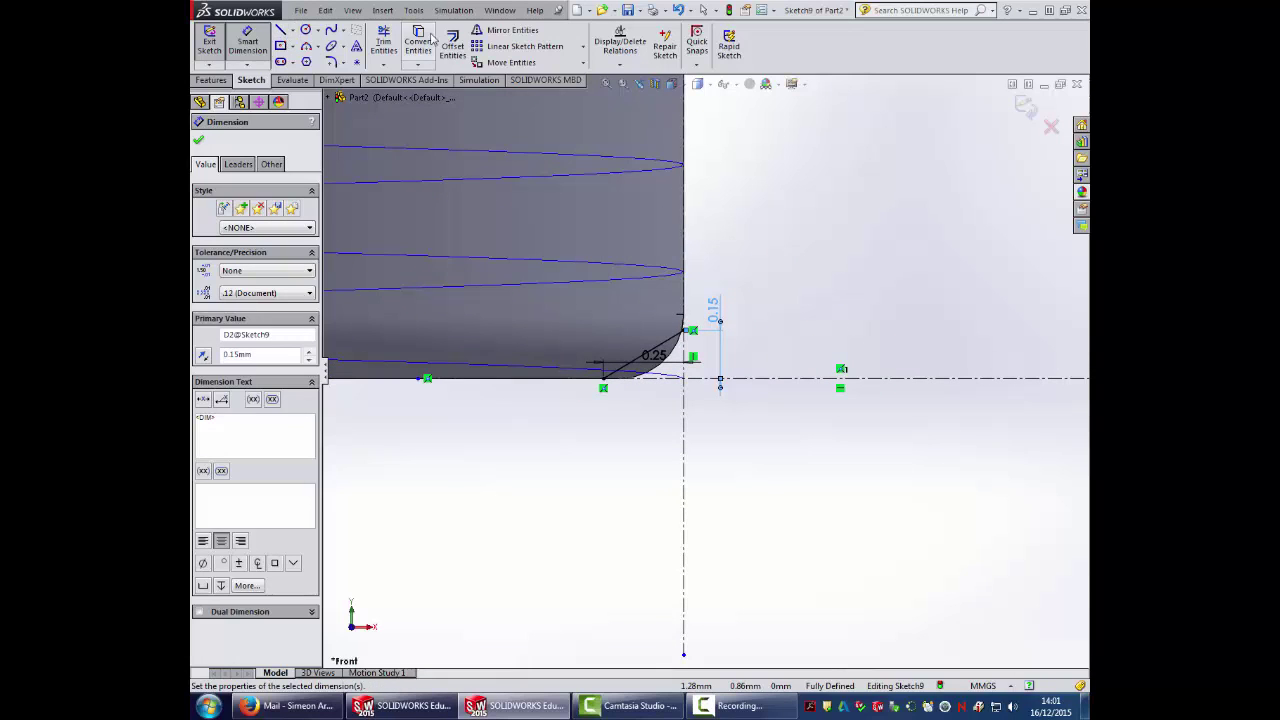
click(505, 30)
click(660, 354)
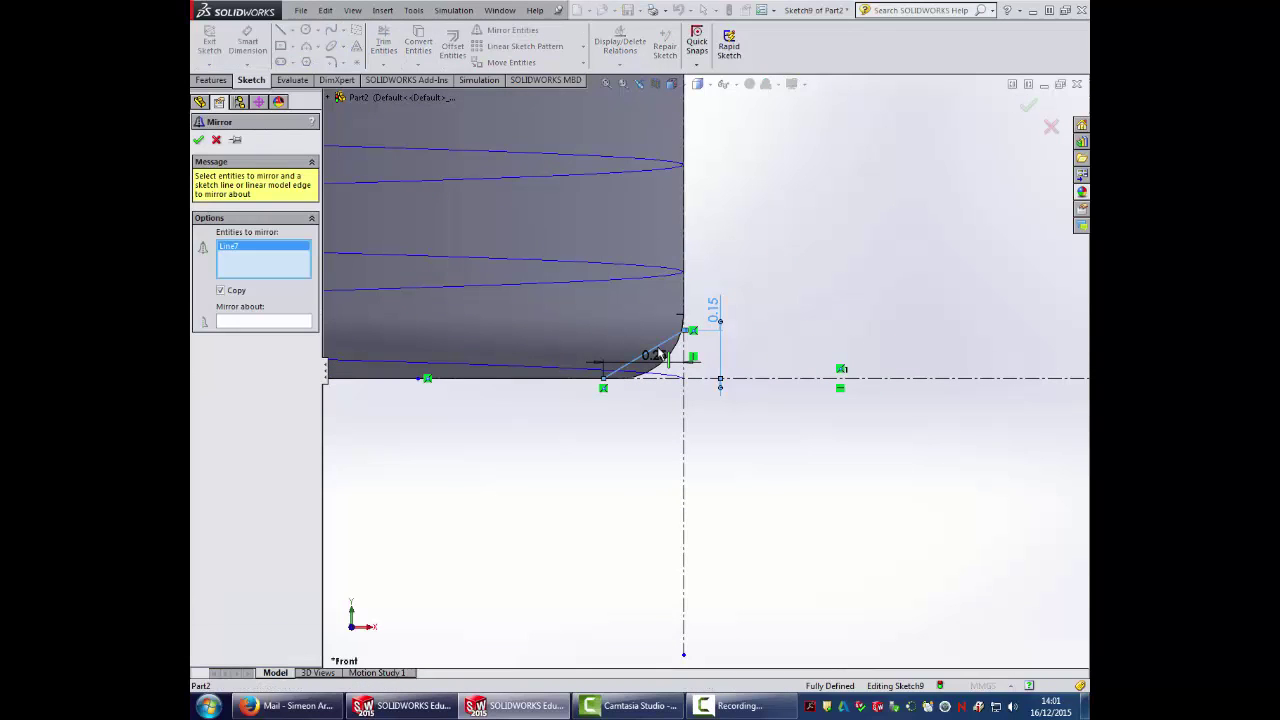
click(250, 321)
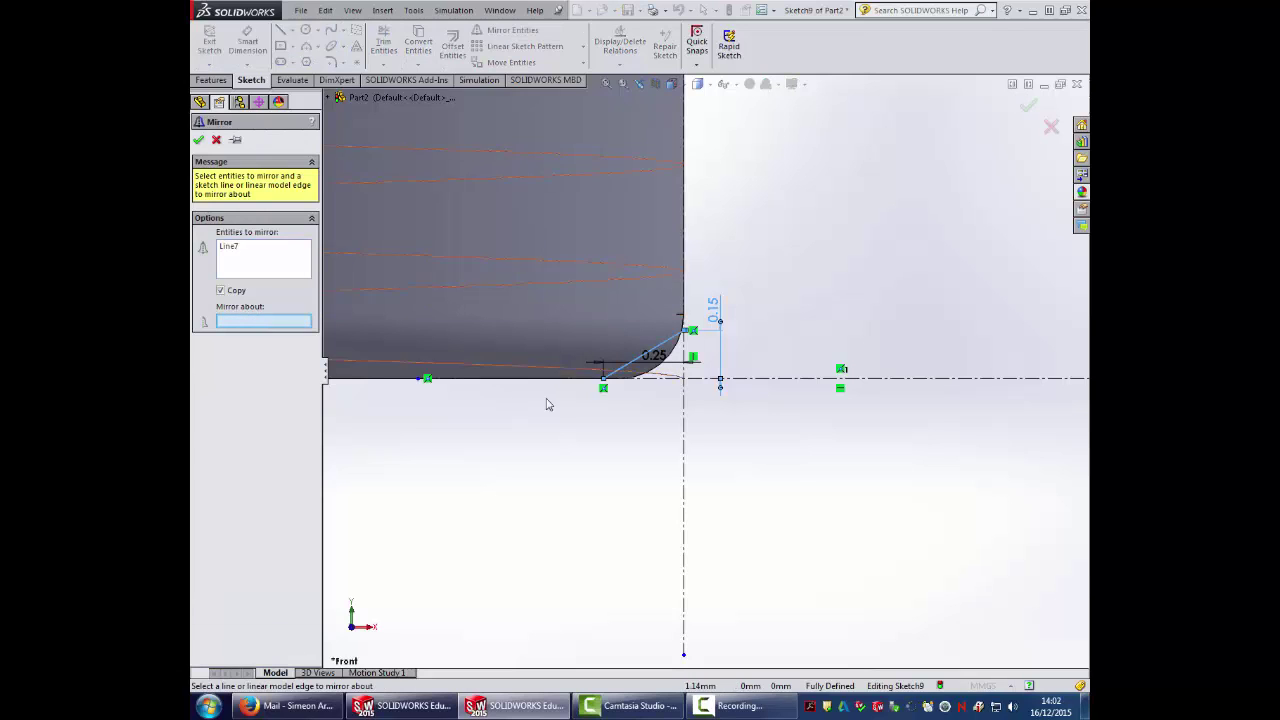
click(674, 379)
click(198, 141)
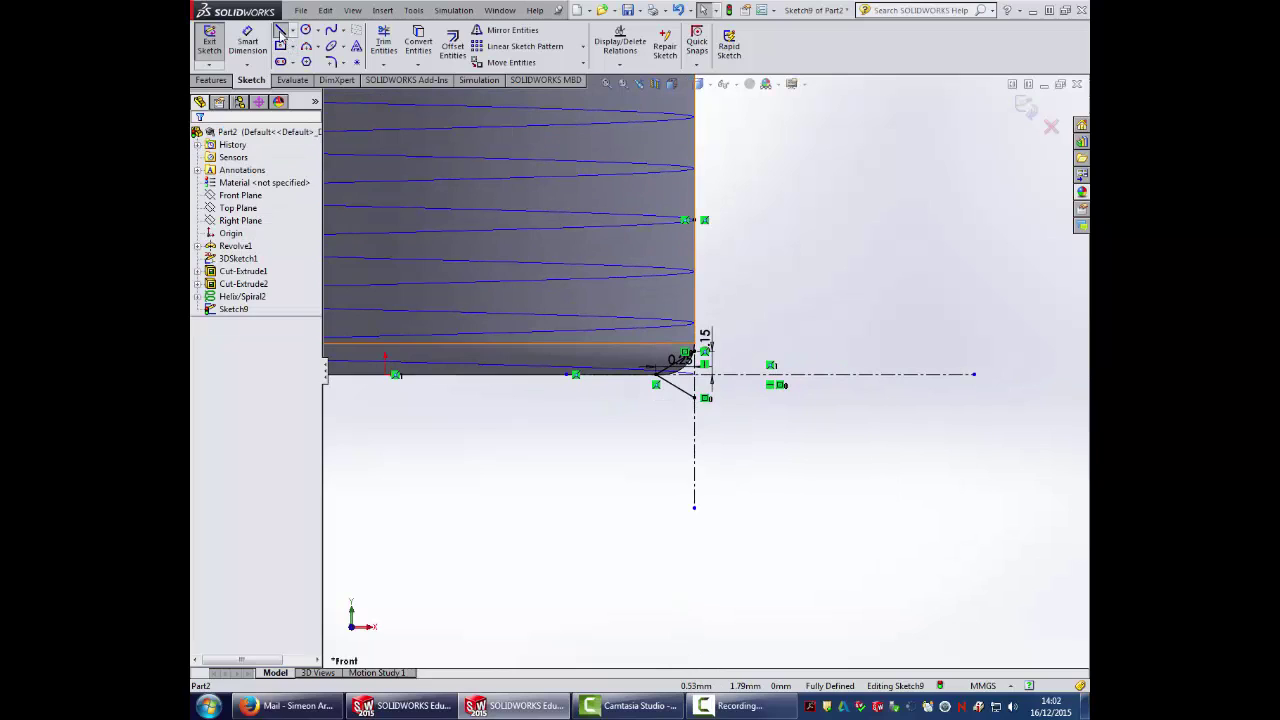
Close the triangle with a vertical line and exit Sketch9
click(281, 31)
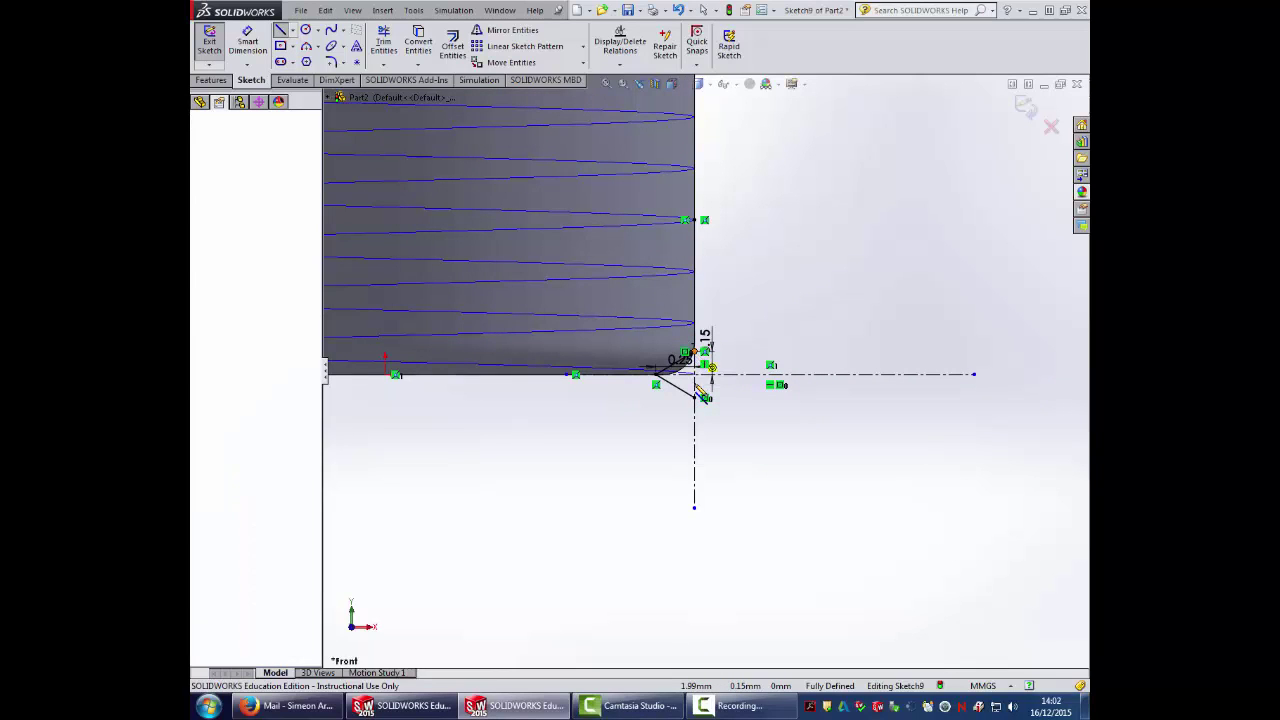
click(694, 397)
click(694, 374)
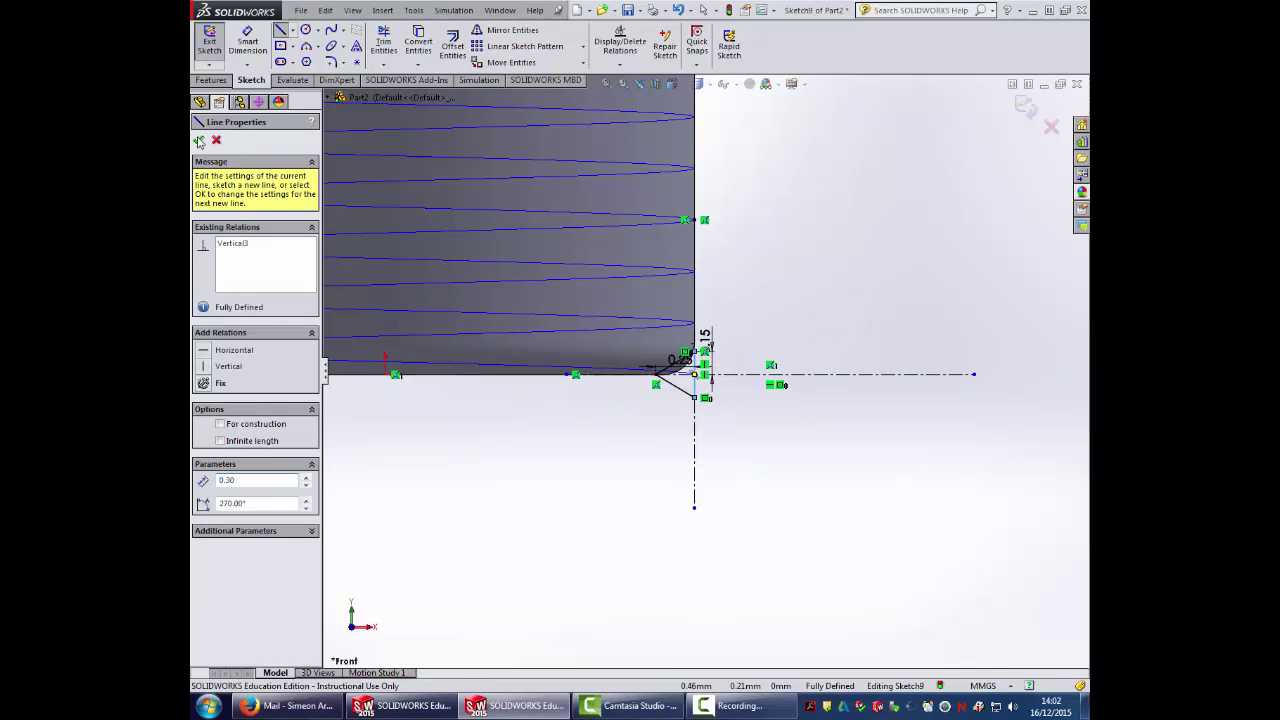
click(198, 141)
click(209, 40)
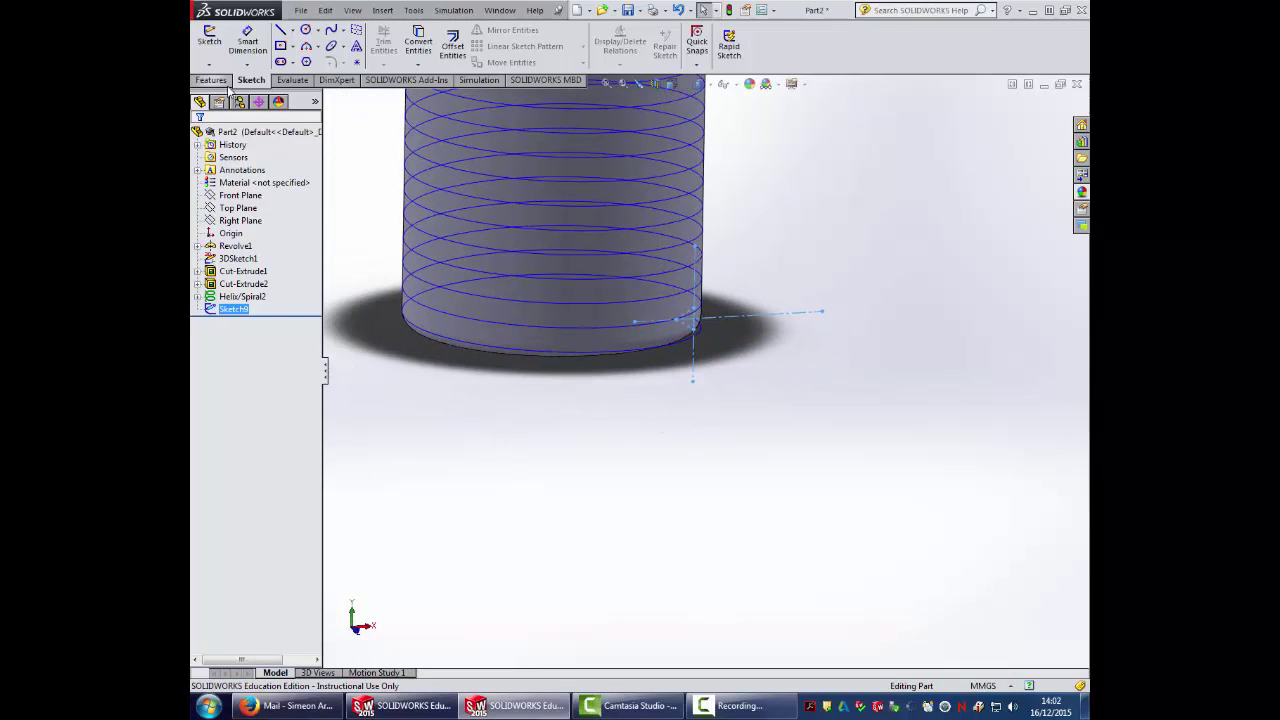
Swept-cut the Sketch9 profile along the helix path, creating Cut-Sweep1 thread grooves
click(218, 80)
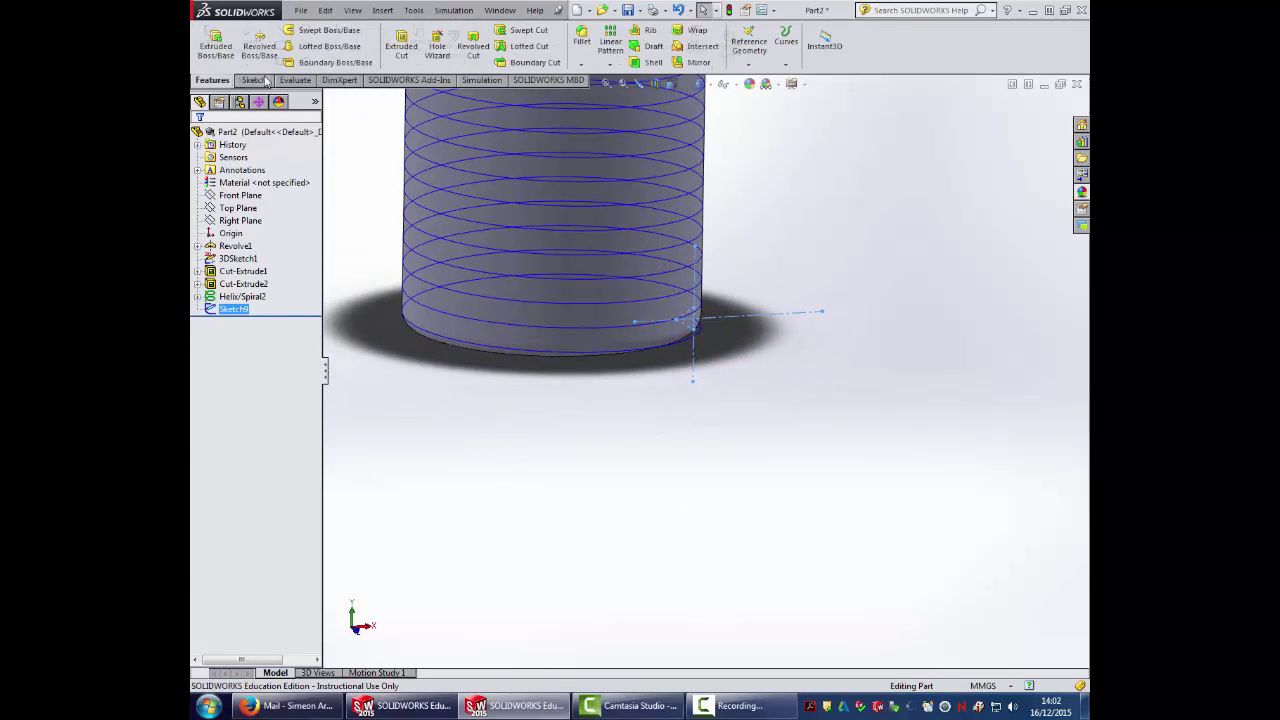
click(522, 30)
click(275, 200)
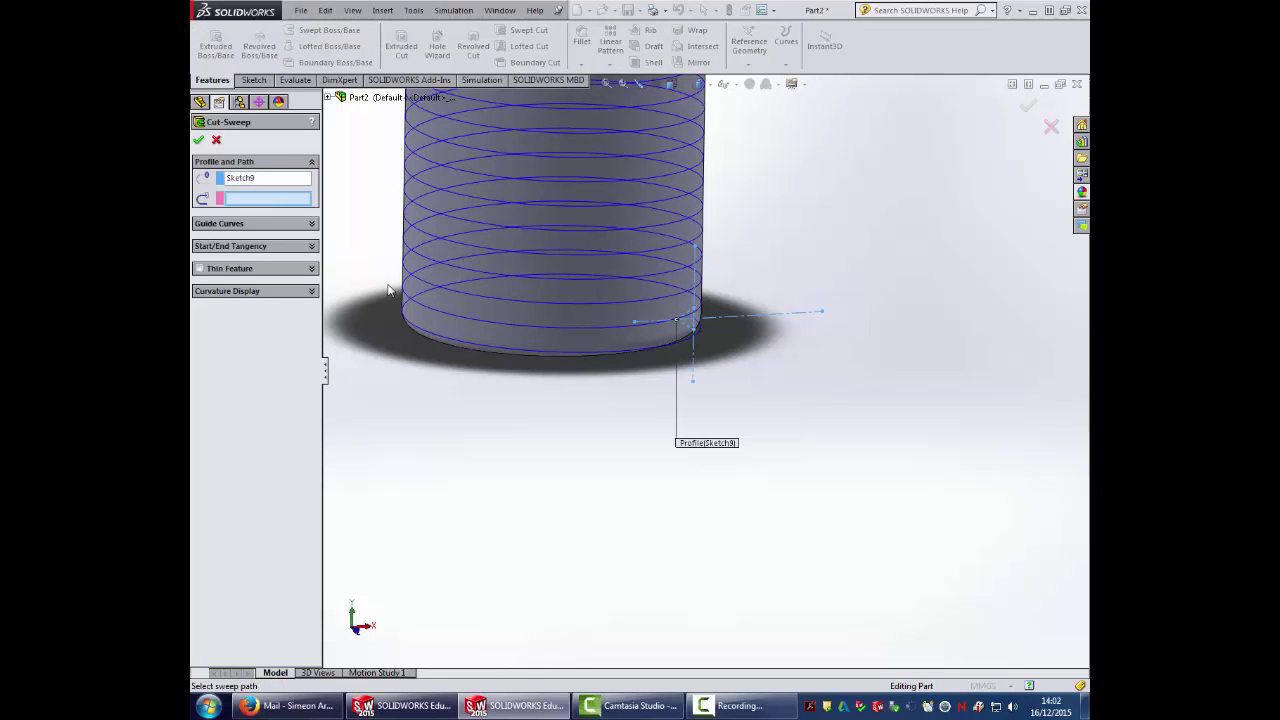
click(412, 298)
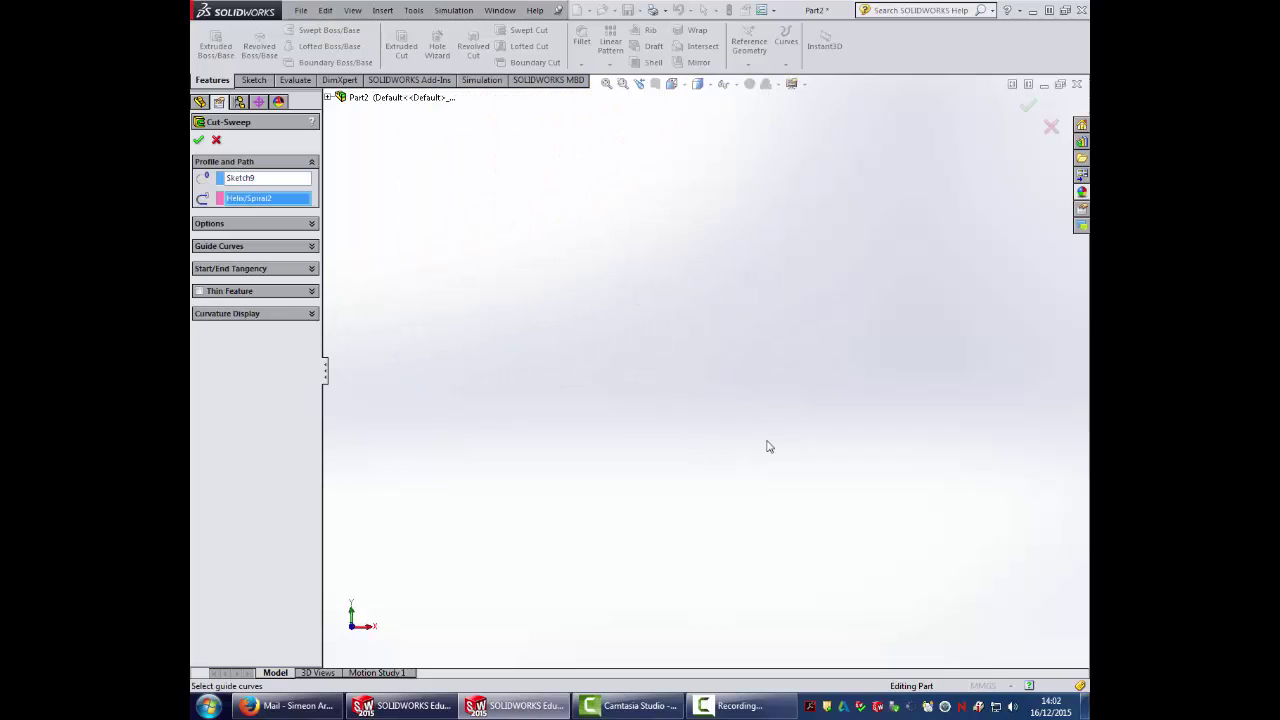
click(671, 84)
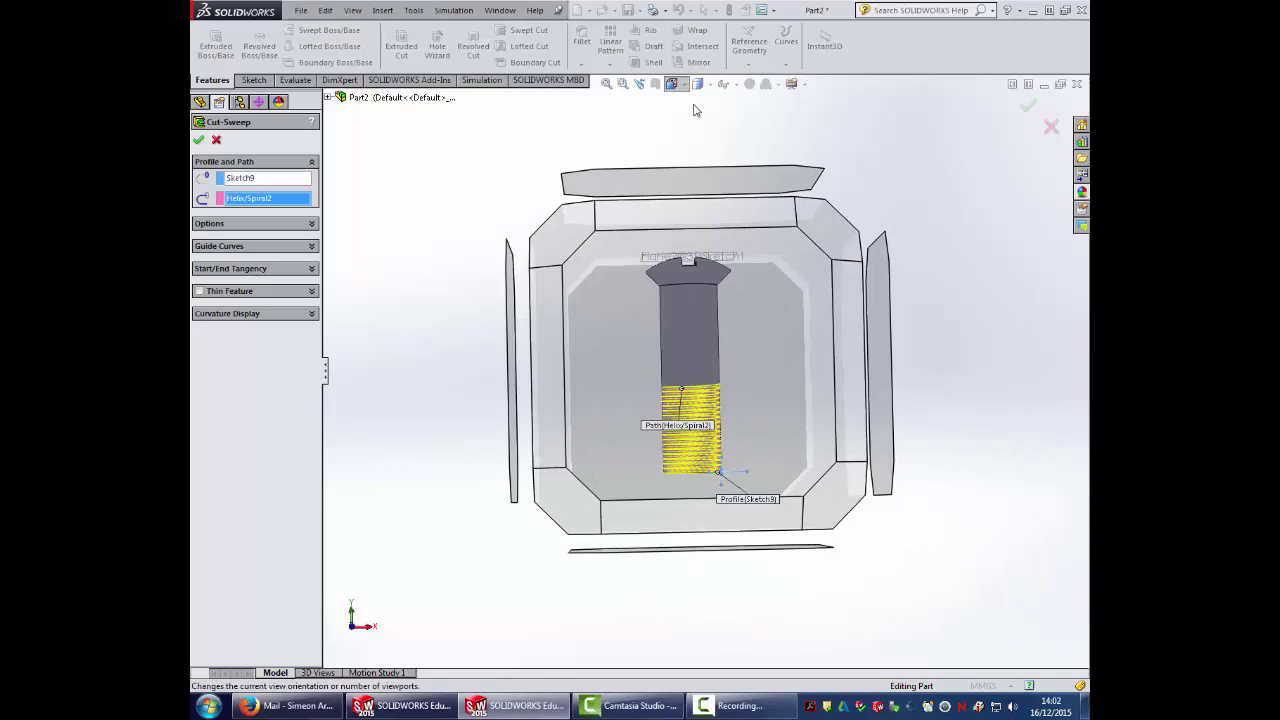
click(742, 121)
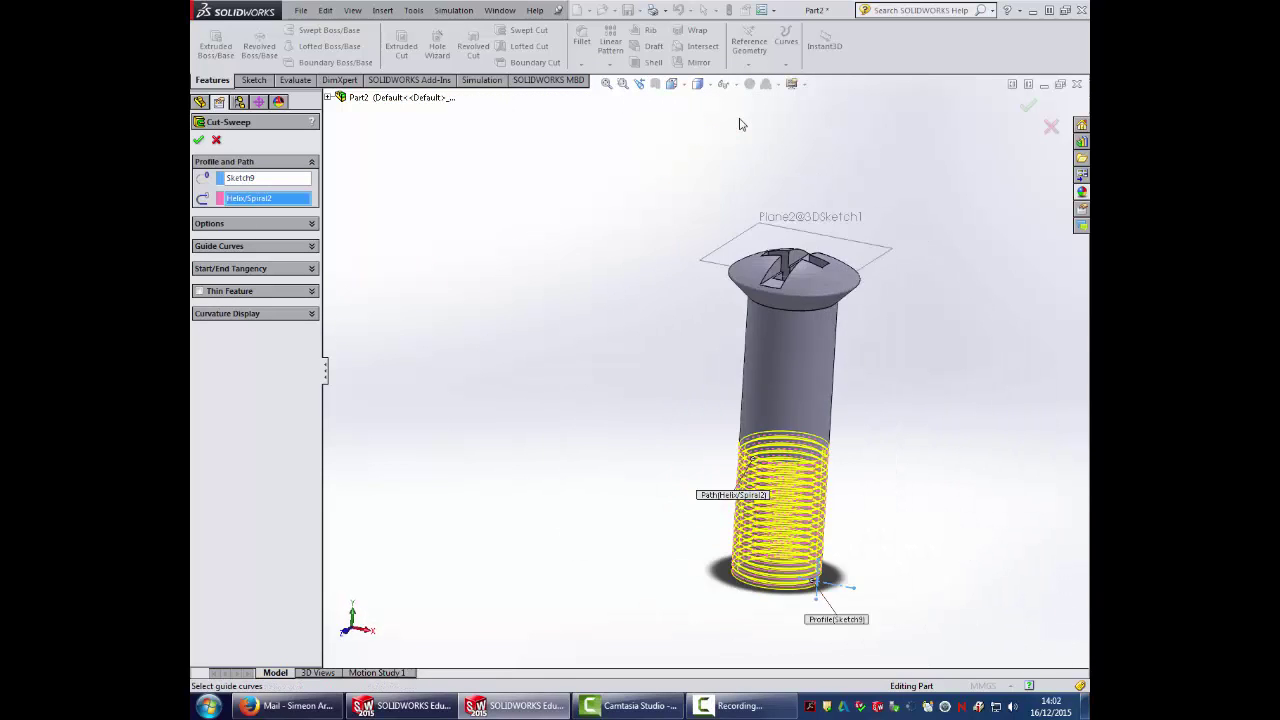
click(201, 140)
mouse_move(489, 349)
middle_down()
mouse_move(474, 237)
mouse_move(420, 271)
mouse_move(369, 280)
mouse_move(634, 297)
mouse_move(640, 331)
mouse_move(632, 286)
middle_up()
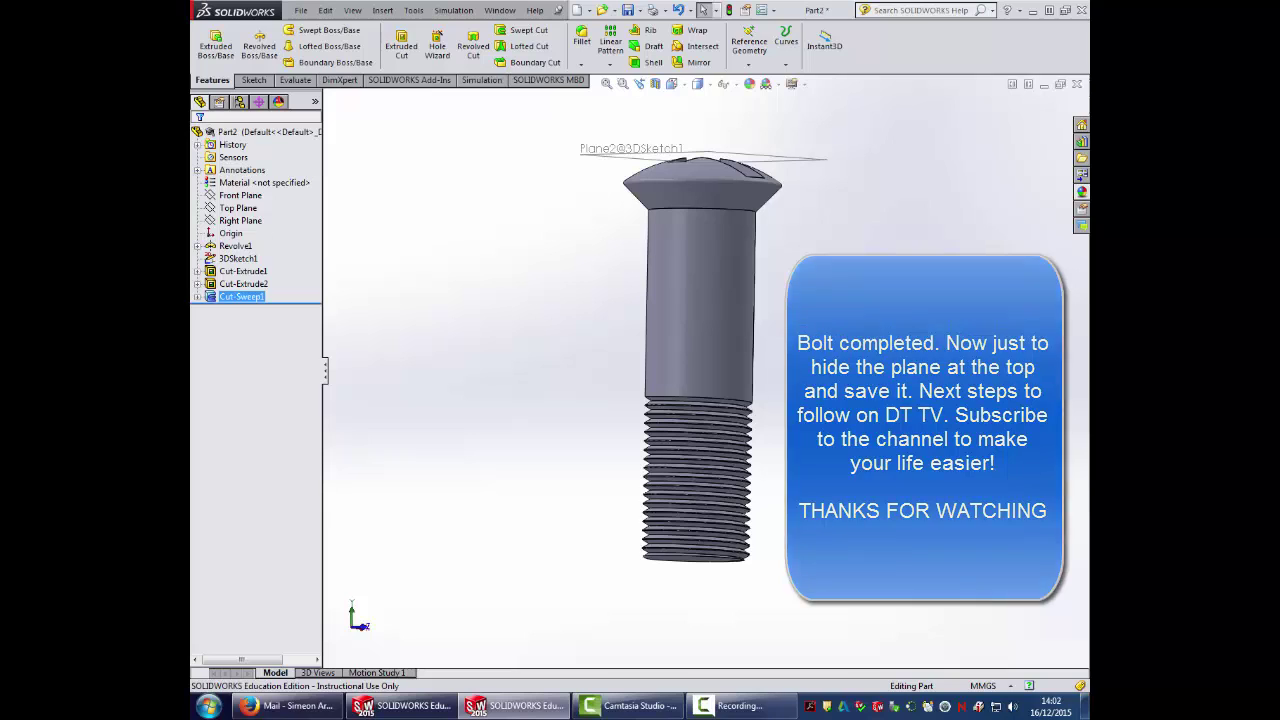
Hide 3DSketch1 so Plane2 disappears, then orbit to inspect the cross-slotted head
right_click(777, 162)
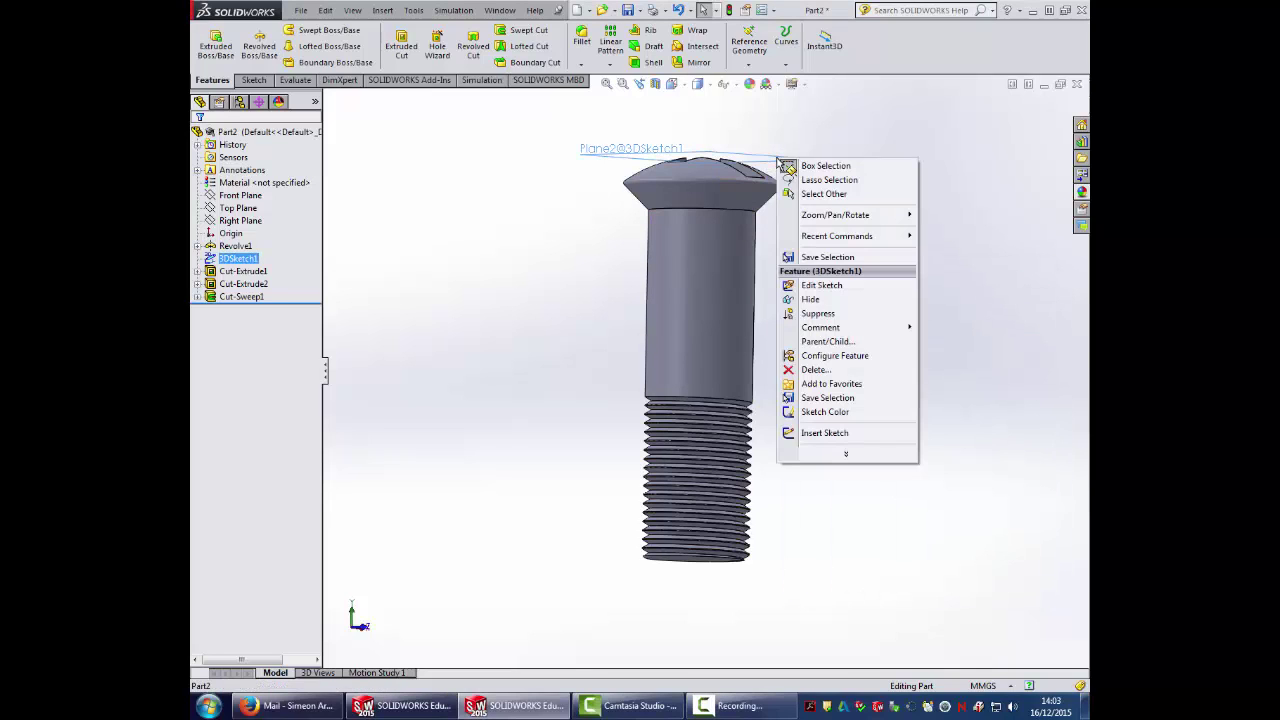
click(810, 299)
mouse_move(809, 300)
middle_down()
mouse_move(840, 303)
mouse_move(829, 348)
middle_up()
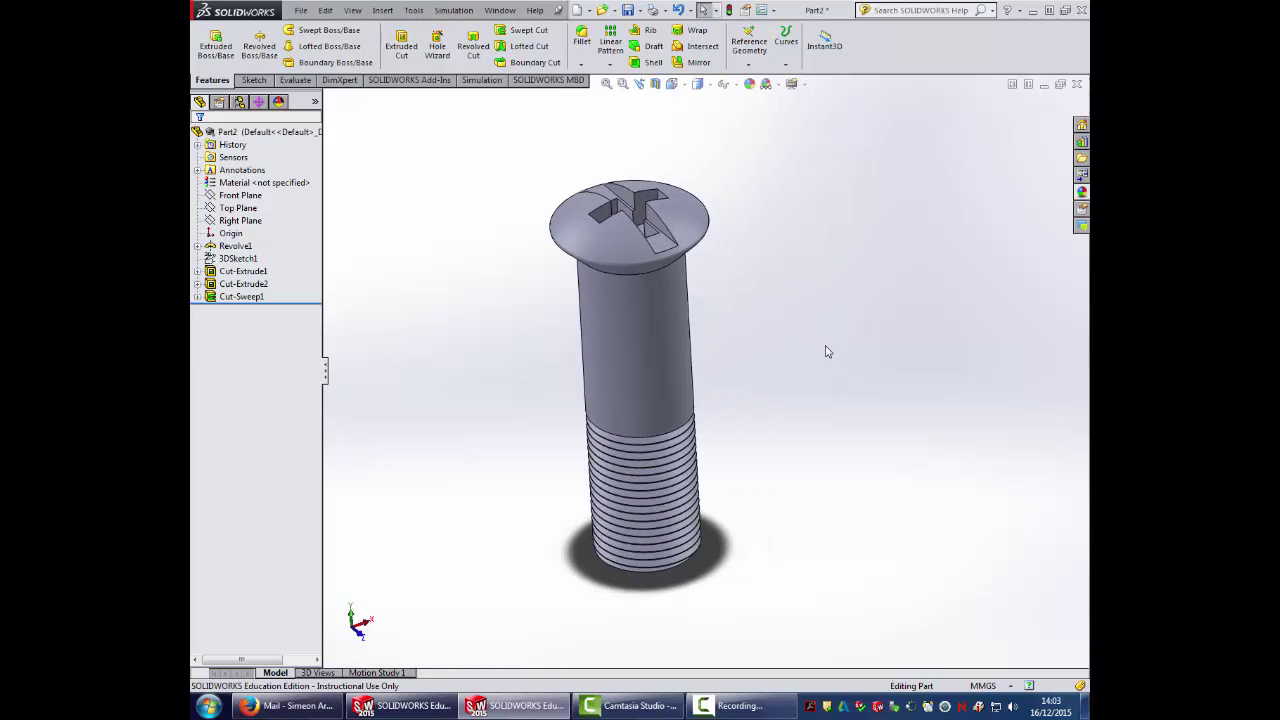